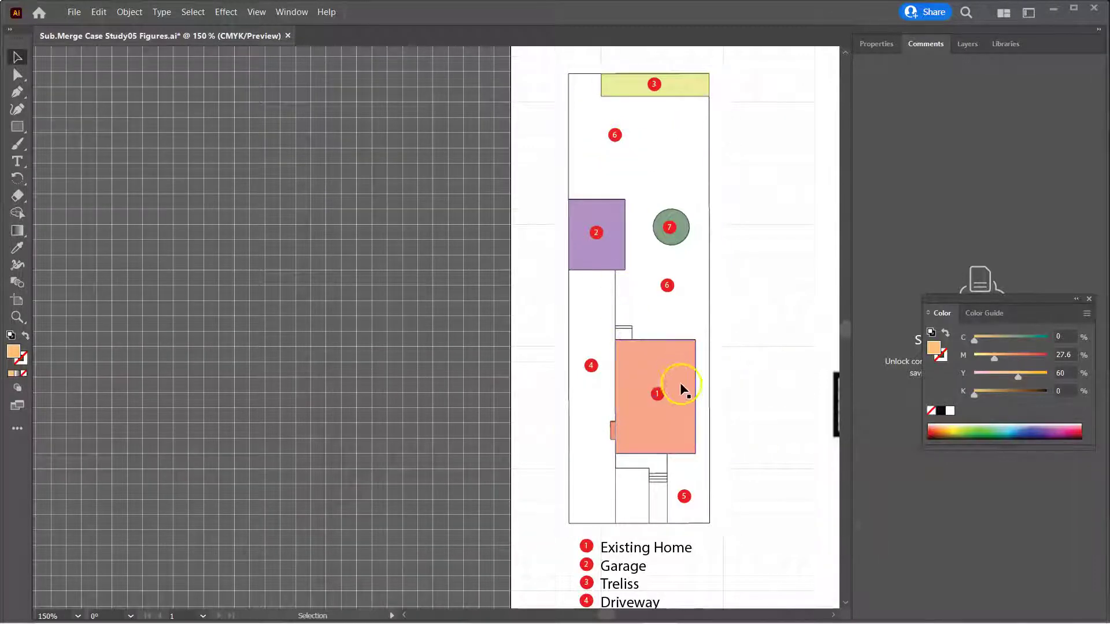
# - Examine the numbered site plan and the coloured 3D massing diagram together with their legends
pyautogui.scroll(-4, 787, 483)
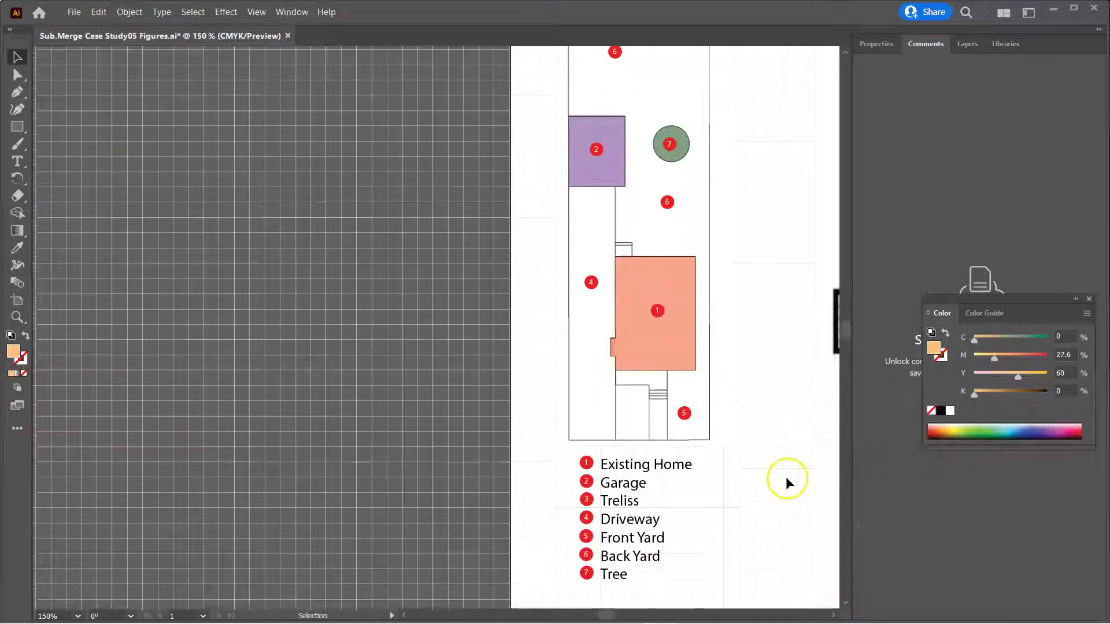
pyautogui.scroll(2, 751, 481)
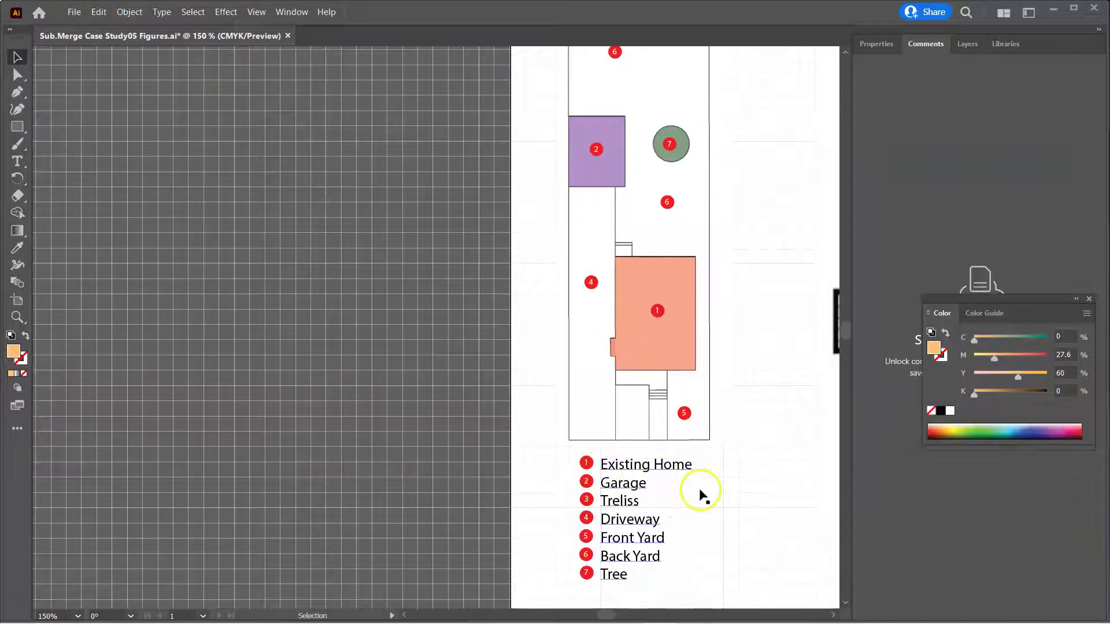
pyautogui.scroll(2, 712, 500)
pyautogui.scroll(-1, 712, 500)
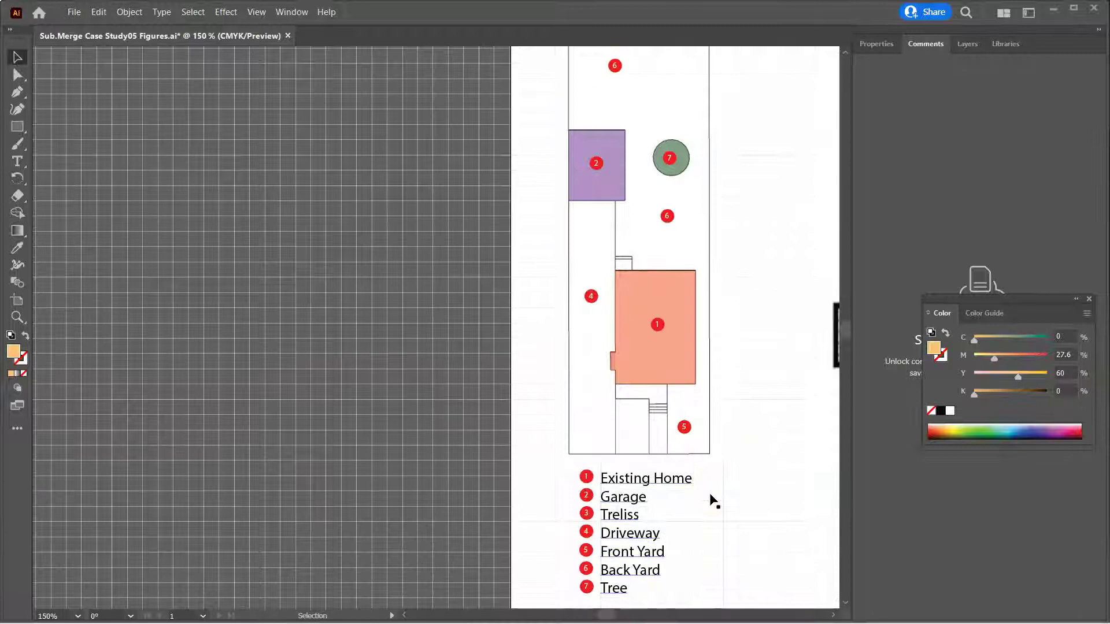
pyautogui.click(679, 496)
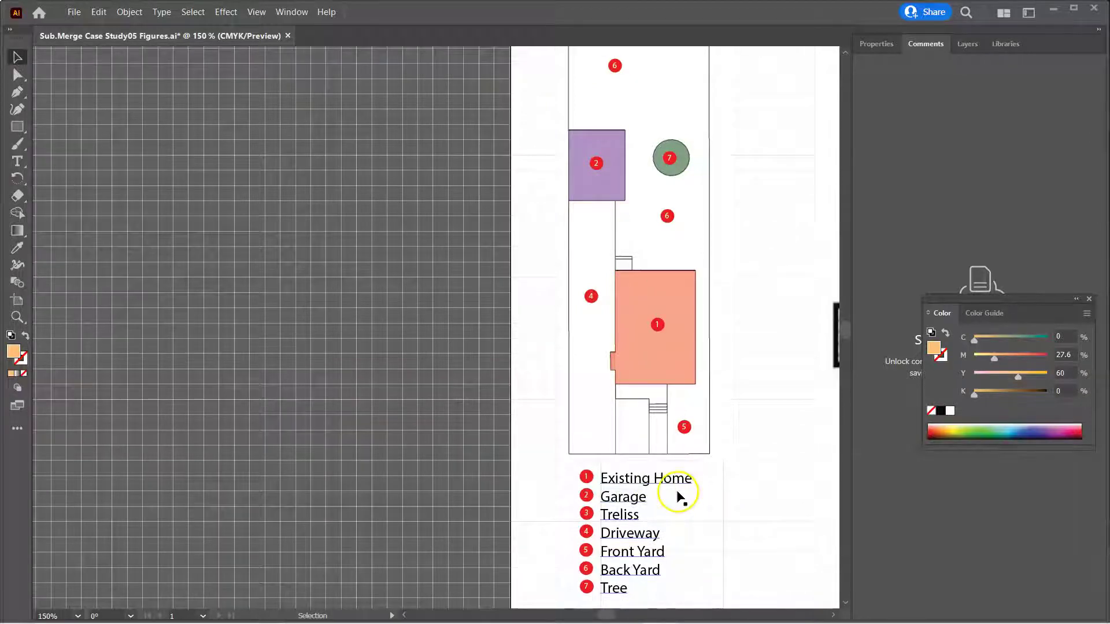
pyautogui.scroll(4, 719, 486)
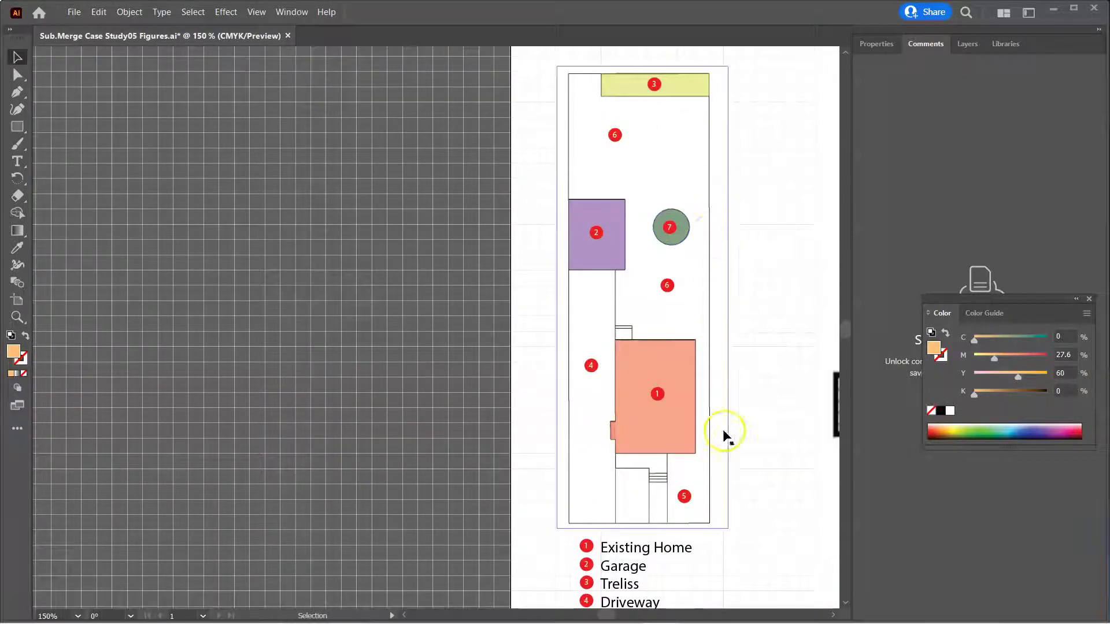
pyautogui.scroll(-1, 719, 444)
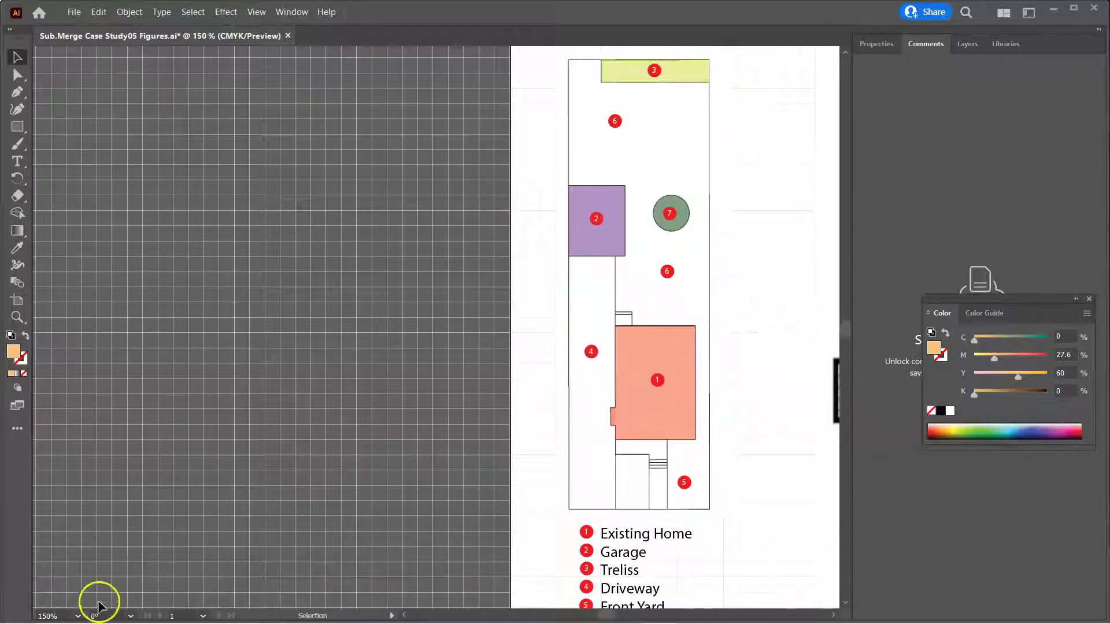
pyautogui.scroll(-2, 688, 543)
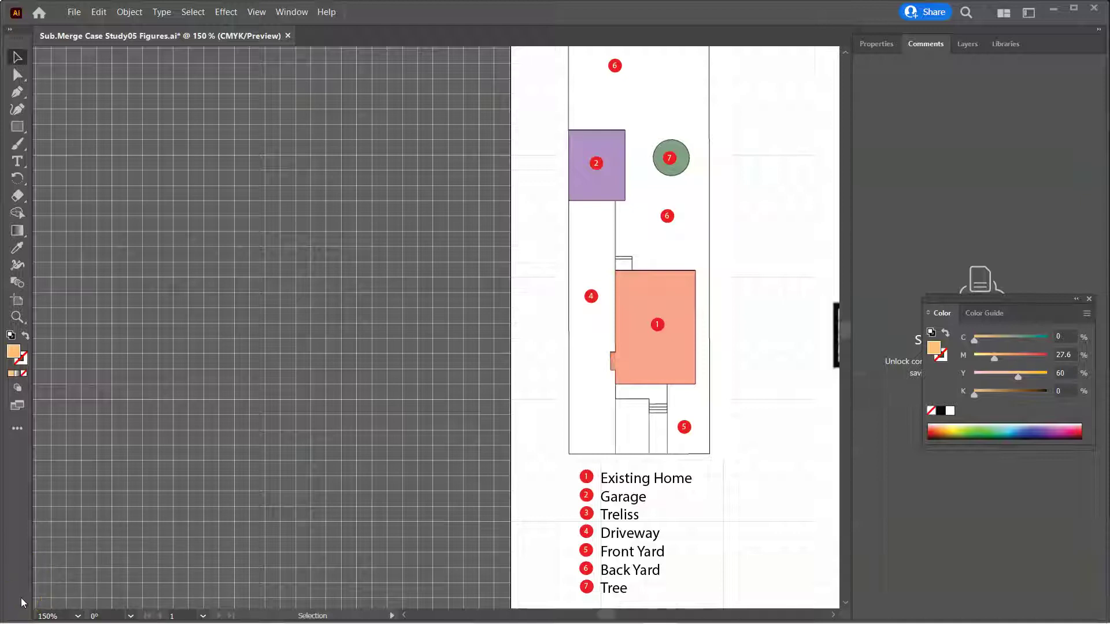
pyautogui.click(354, 493)
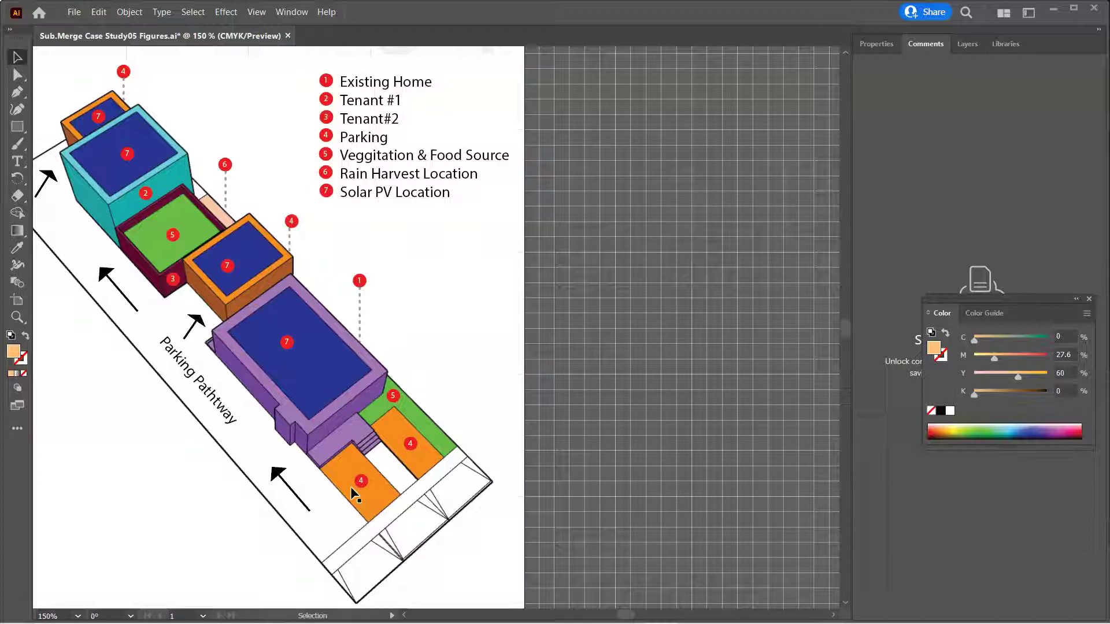
pyautogui.click(405, 478)
pyautogui.click(321, 230)
pyautogui.click(373, 265)
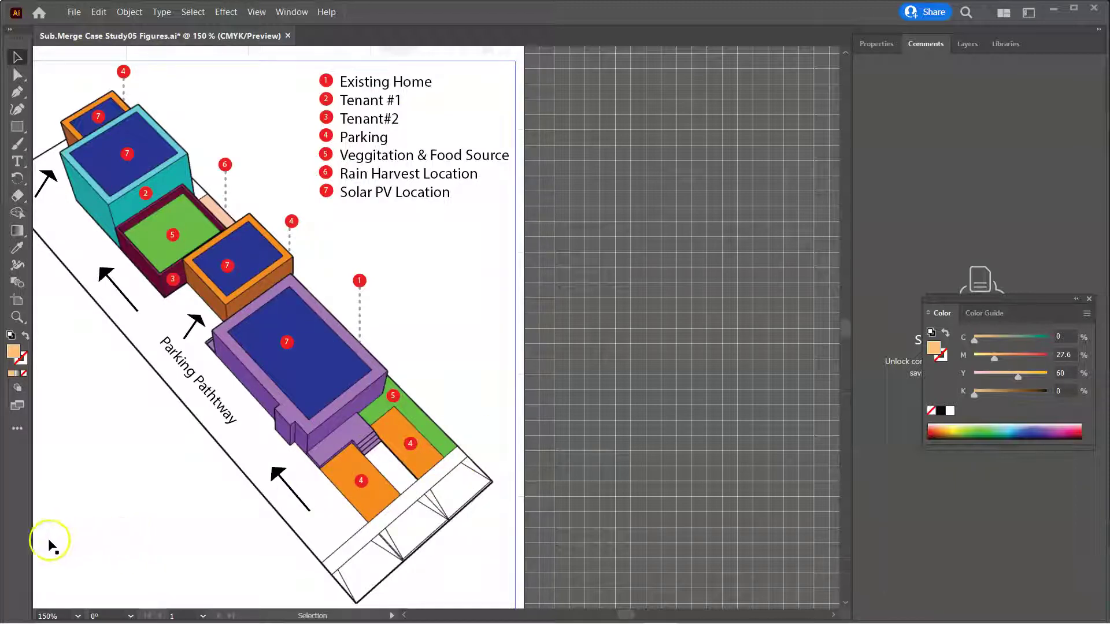
# - Place the floor plan image on the artboard and reposition it
pyautogui.scroll(-6, 23, 601)
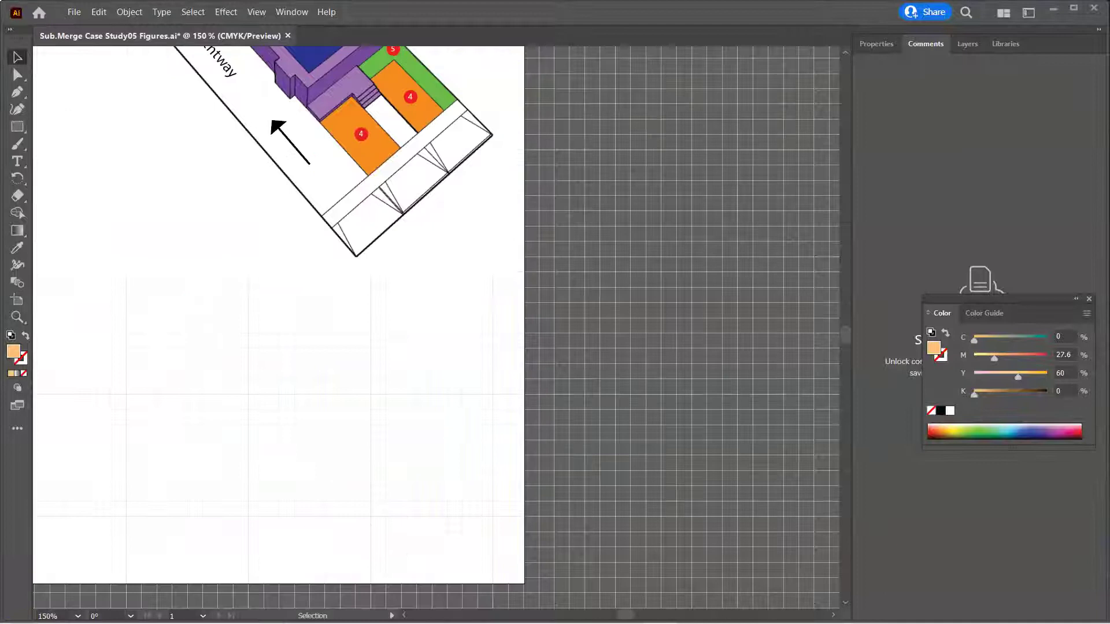
pyautogui.moveTo(705, 507); pyautogui.dragTo(197, 397)
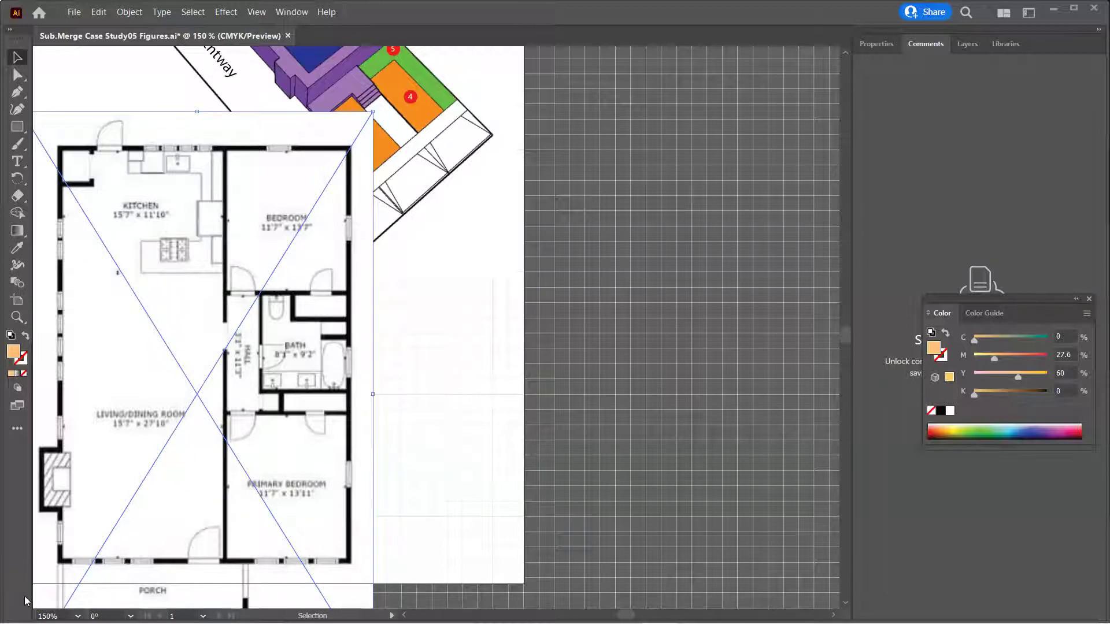
pyautogui.moveTo(207, 401); pyautogui.dragTo(214, 295)
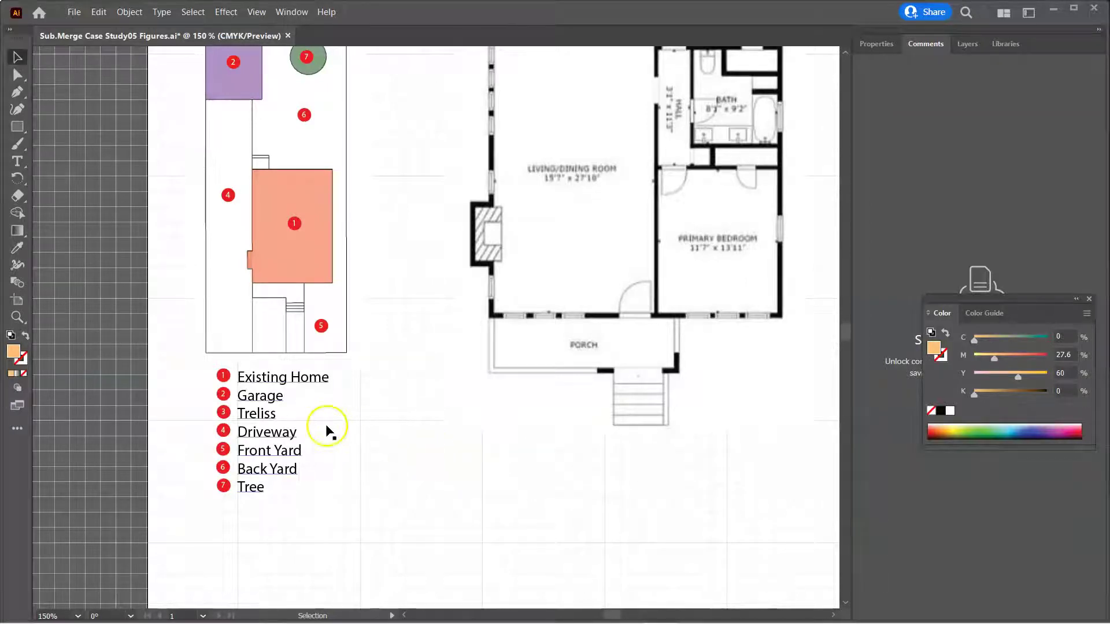
# - Group the site plan together with its numbered markers and legend text
pyautogui.click(272, 298)
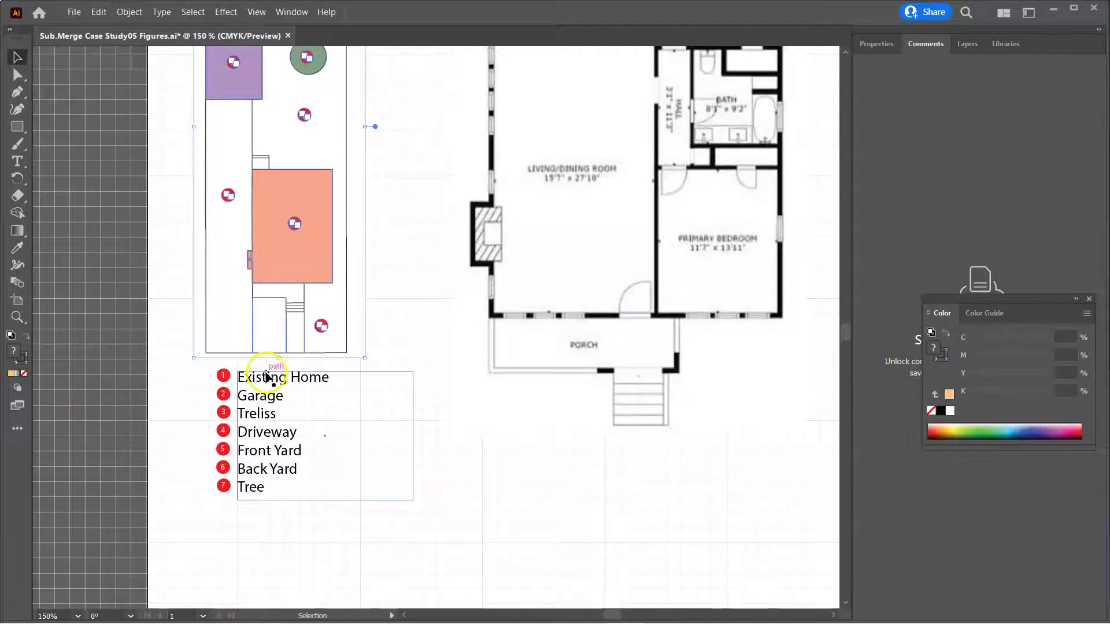
pyautogui.click(248, 397)
pyautogui.click(381, 276)
pyautogui.moveTo(269, 411); pyautogui.dragTo(296, 347)
pyautogui.rightClick(296, 348)
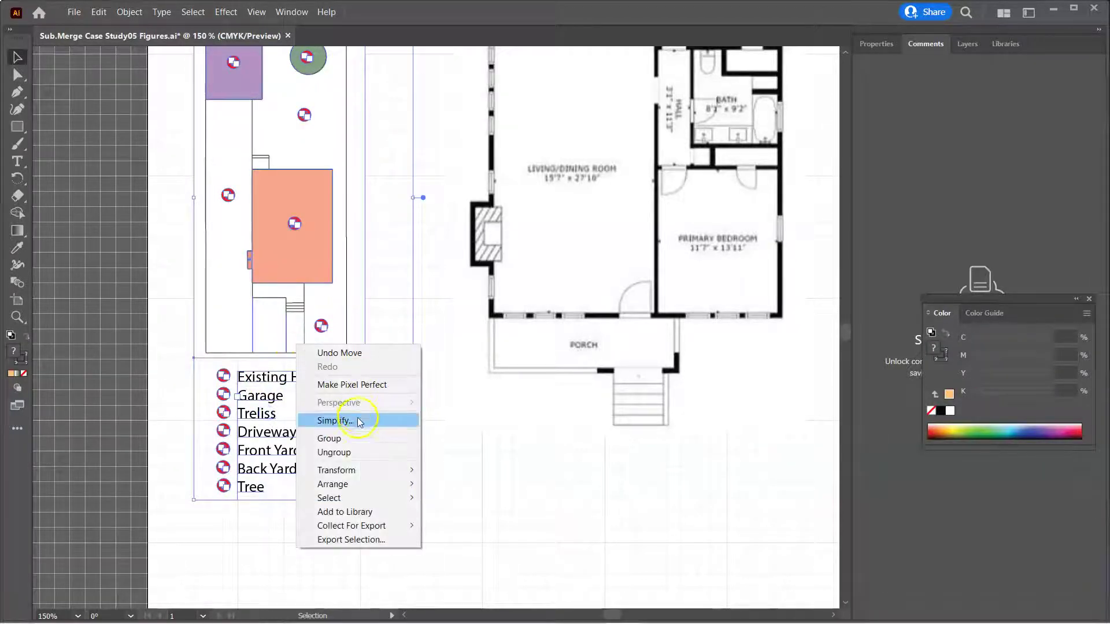
pyautogui.click(353, 438)
pyautogui.click(446, 424)
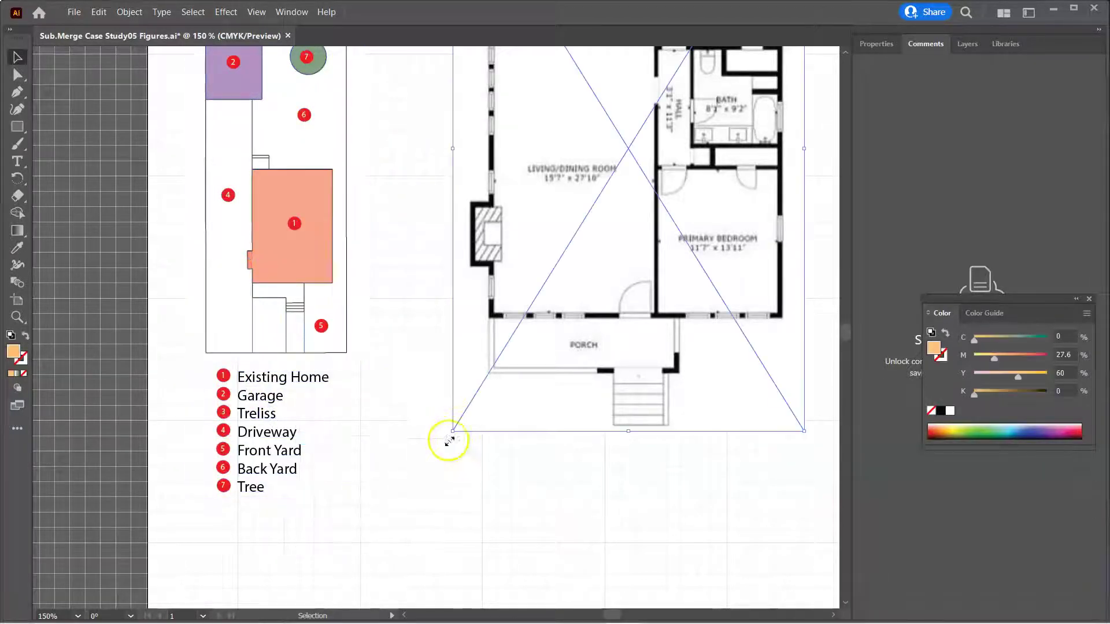
# - Shift the grouped site plan and legend slightly to the left and ungroup them
pyautogui.click(317, 323)
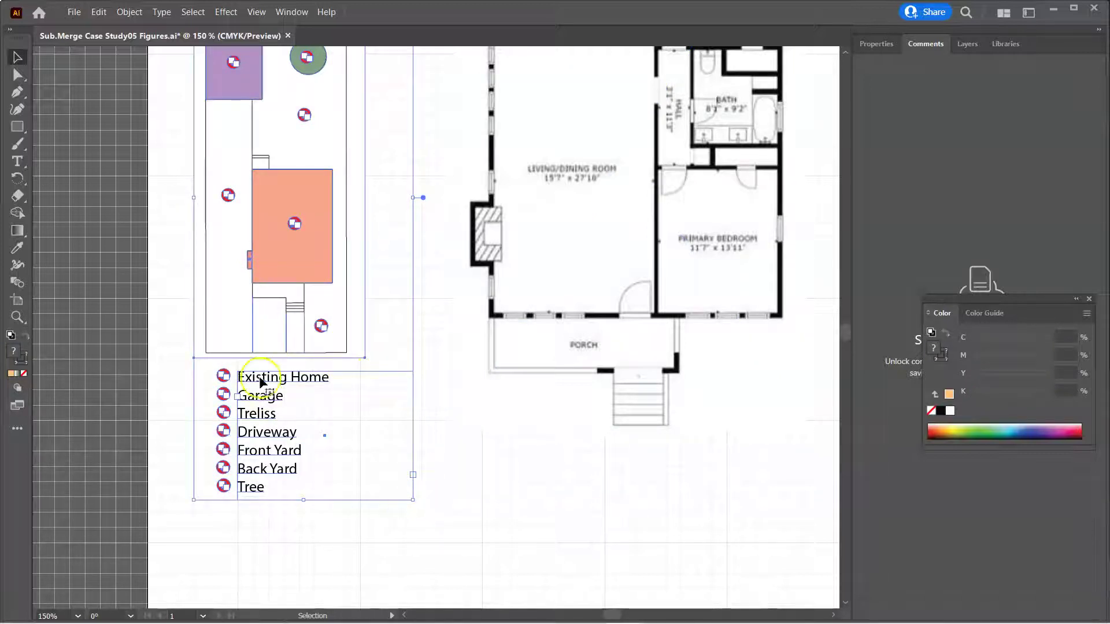
pyautogui.moveTo(263, 305)
pyautogui.mouseDown()
pyautogui.moveTo(276, 302)
pyautogui.moveTo(248, 304)
pyautogui.mouseUp()
pyautogui.rightClick(249, 304)
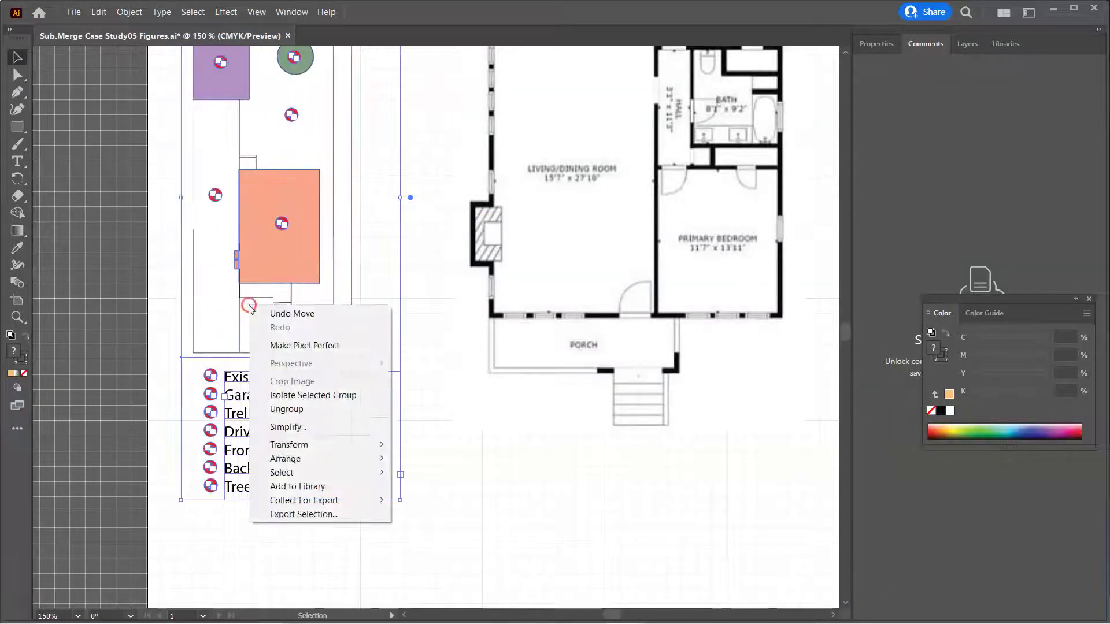
pyautogui.click(300, 410)
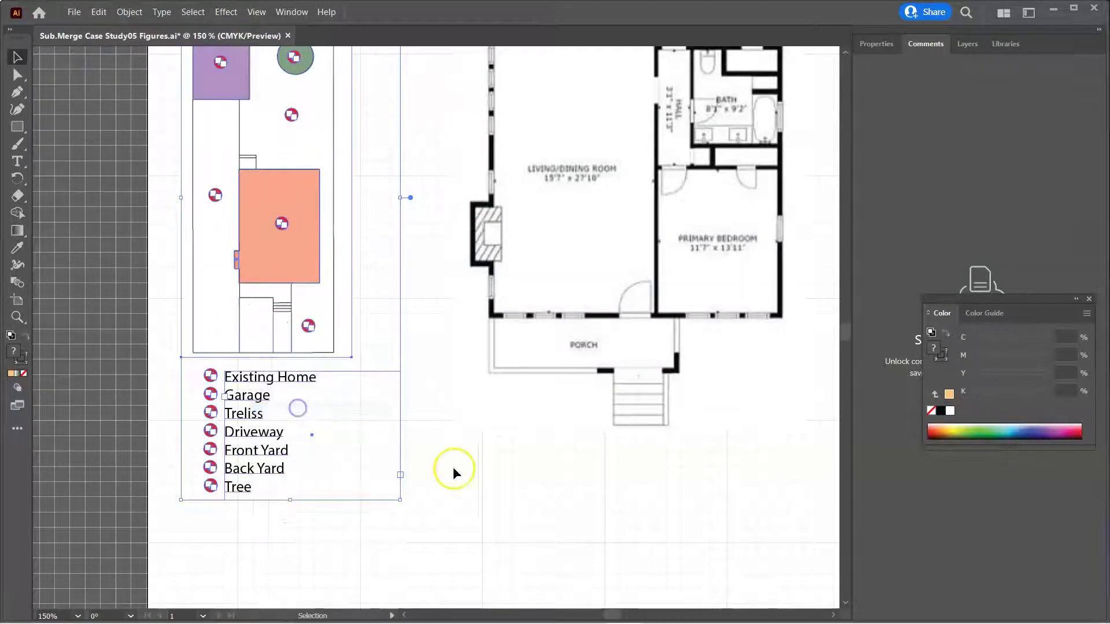
pyautogui.click(415, 528)
# - Nudge the site plan on its own slightly up and to the right, leaving the legend in place
pyautogui.click(260, 341)
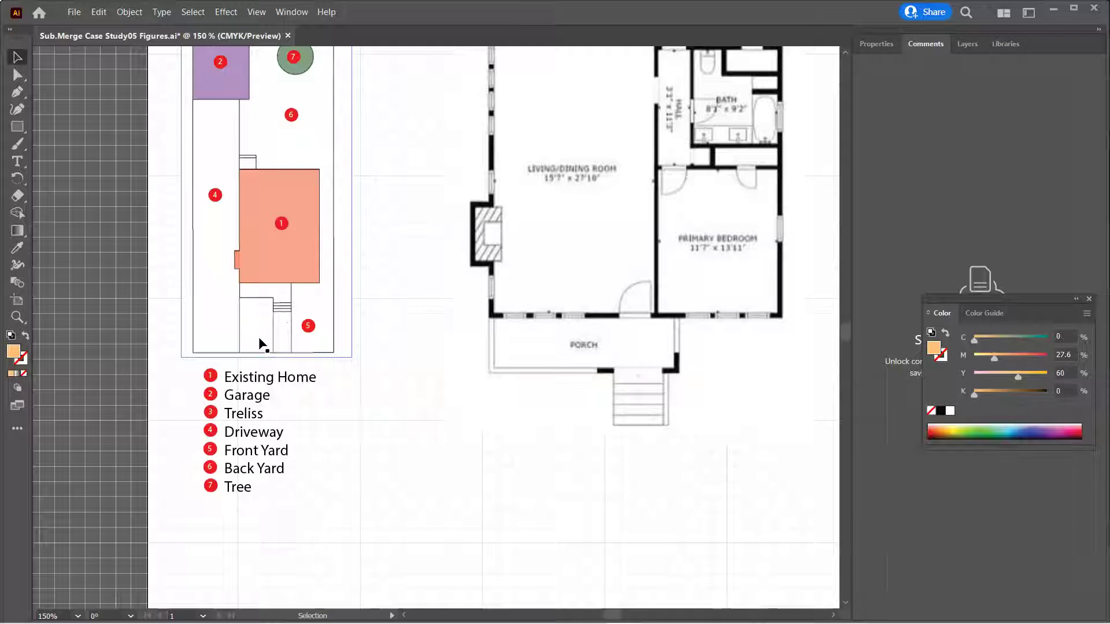
pyautogui.click(327, 325)
pyautogui.click(266, 230)
pyautogui.click(262, 199)
pyautogui.moveTo(261, 200)
pyautogui.mouseDown()
pyautogui.moveTo(254, 185)
pyautogui.moveTo(258, 204)
pyautogui.moveTo(264, 196)
pyautogui.mouseUp()
pyautogui.click(269, 351)
pyautogui.click(245, 380)
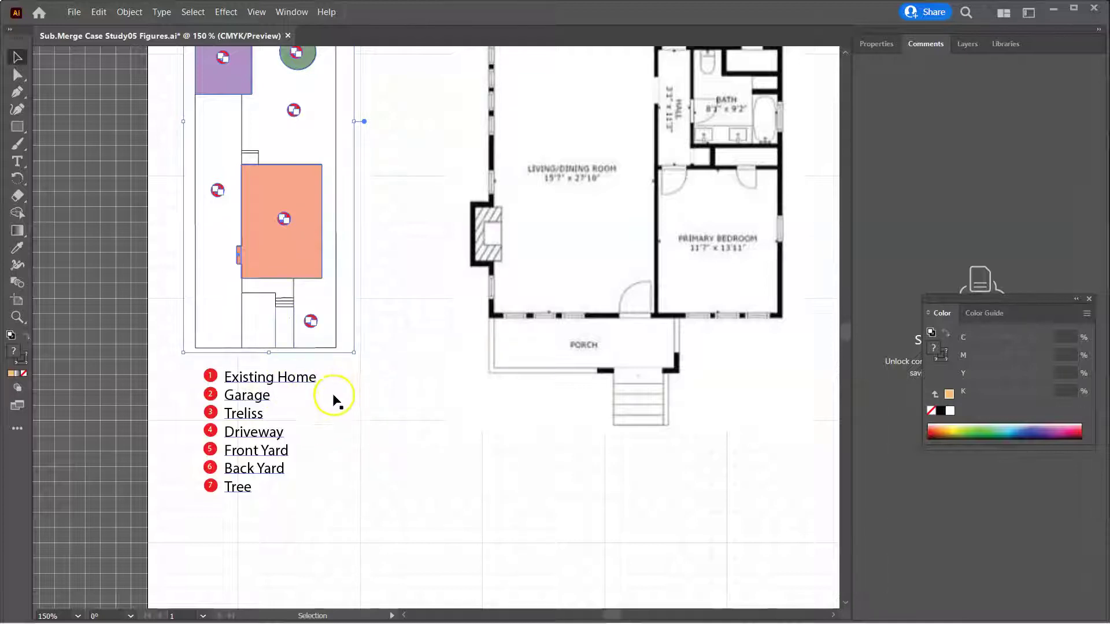
# - Duplicate the site plan's legend and place the copy below the floor plan
pyautogui.click(240, 396)
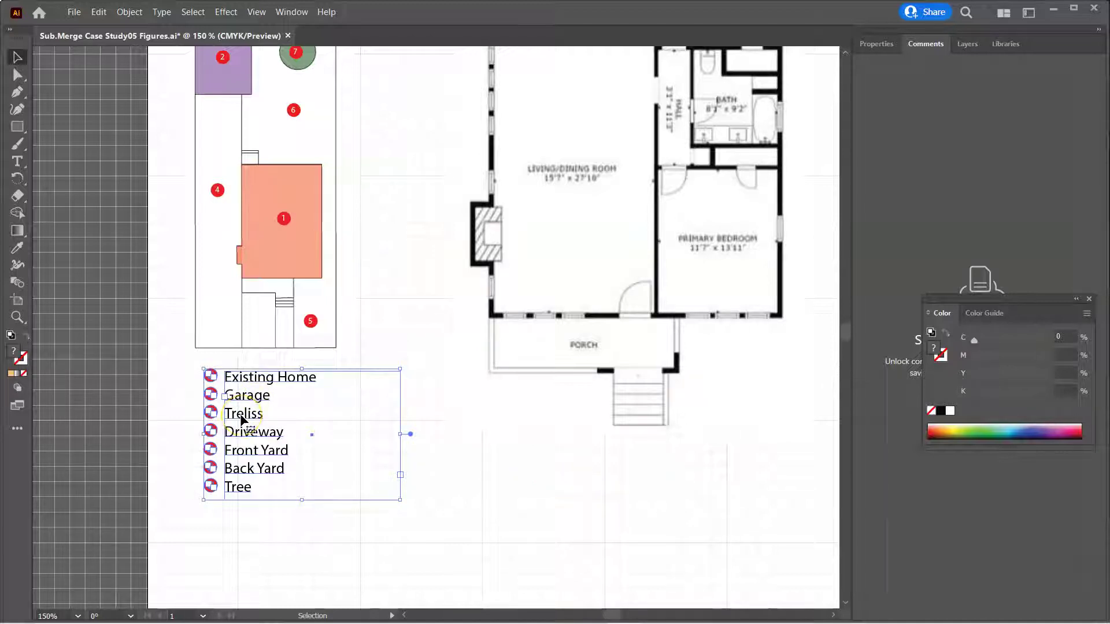
pyautogui.rightClick(241, 419)
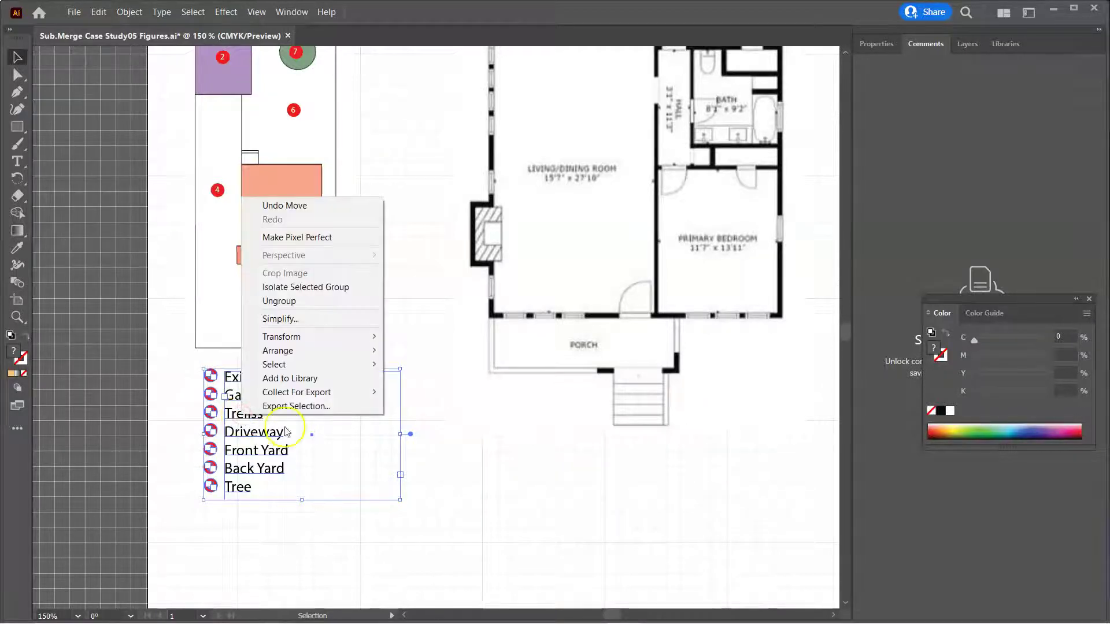
pyautogui.click(490, 490)
pyautogui.click(255, 441)
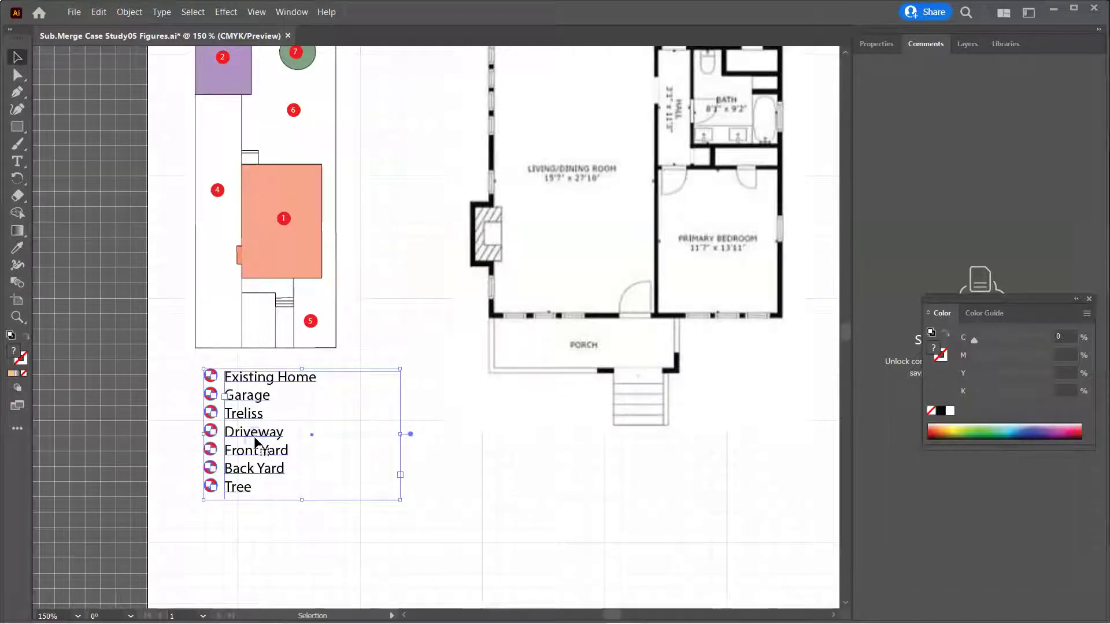
pyautogui.hotkey('ctrl', 'c')
pyautogui.hotkey('ctrl', 'v')
pyautogui.click(393, 294)
pyautogui.moveTo(393, 293); pyautogui.dragTo(575, 447)
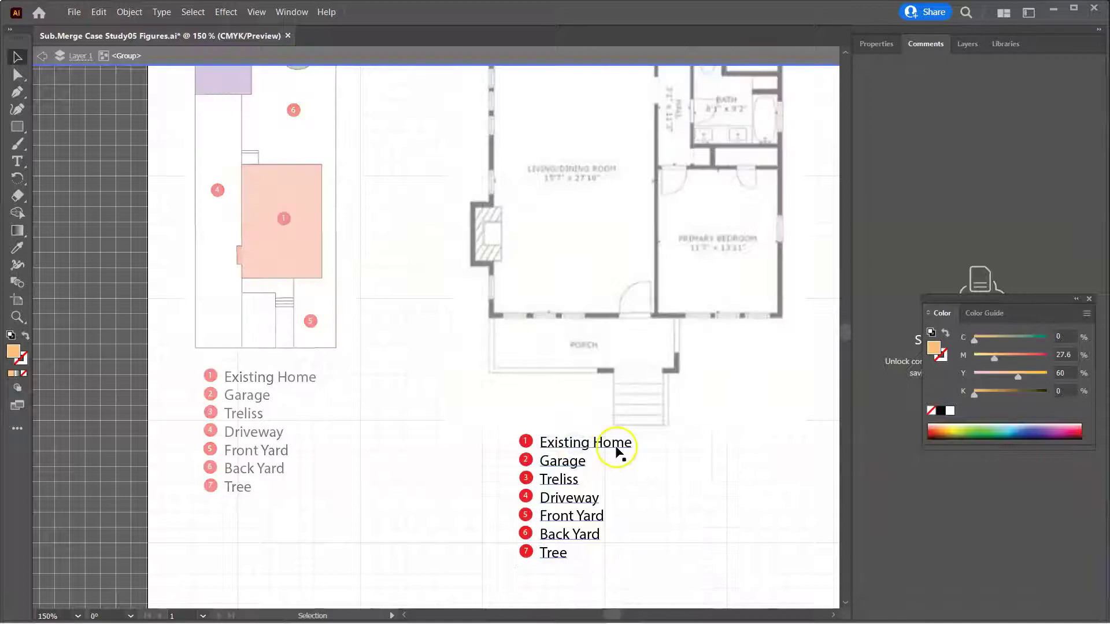
# - Change the copied legend's first two entries to "Kitchen" and "Living/Dining", and exit isolation mode
pyautogui.doubleClick(562, 445)
pyautogui.moveTo(634, 444); pyautogui.dragTo(544, 443)
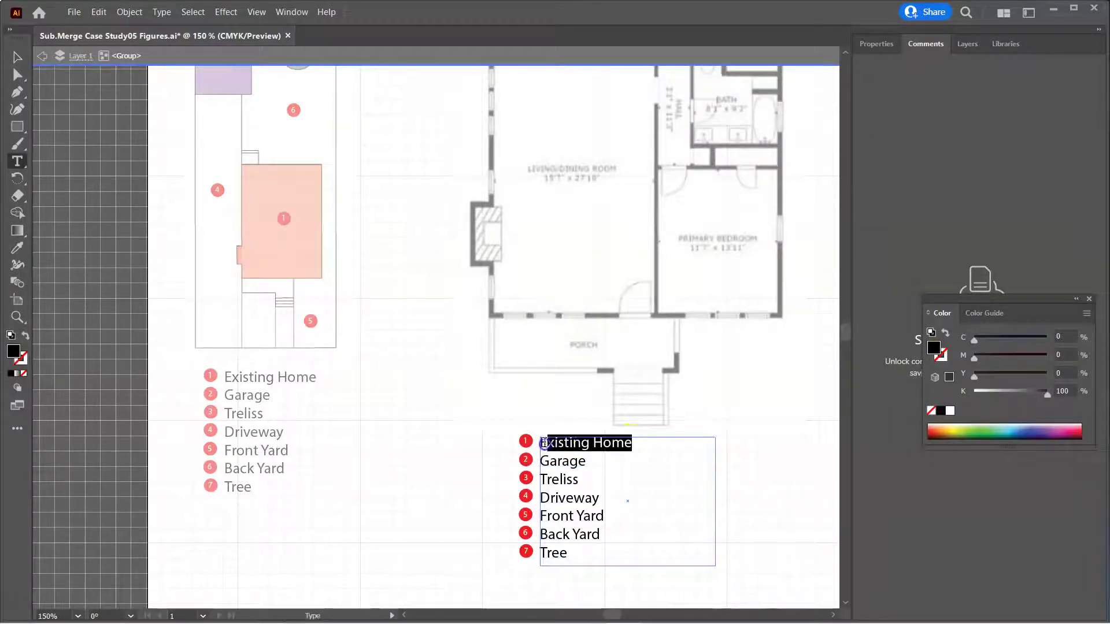
pyautogui.write('Kitchen')
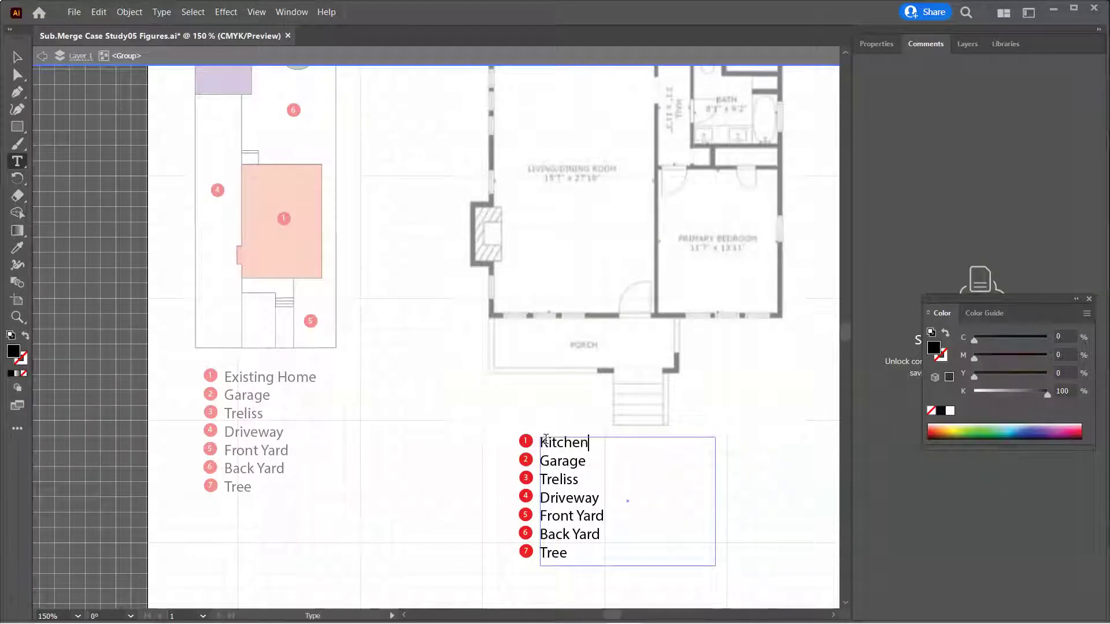
pyautogui.moveTo(587, 463); pyautogui.dragTo(548, 460)
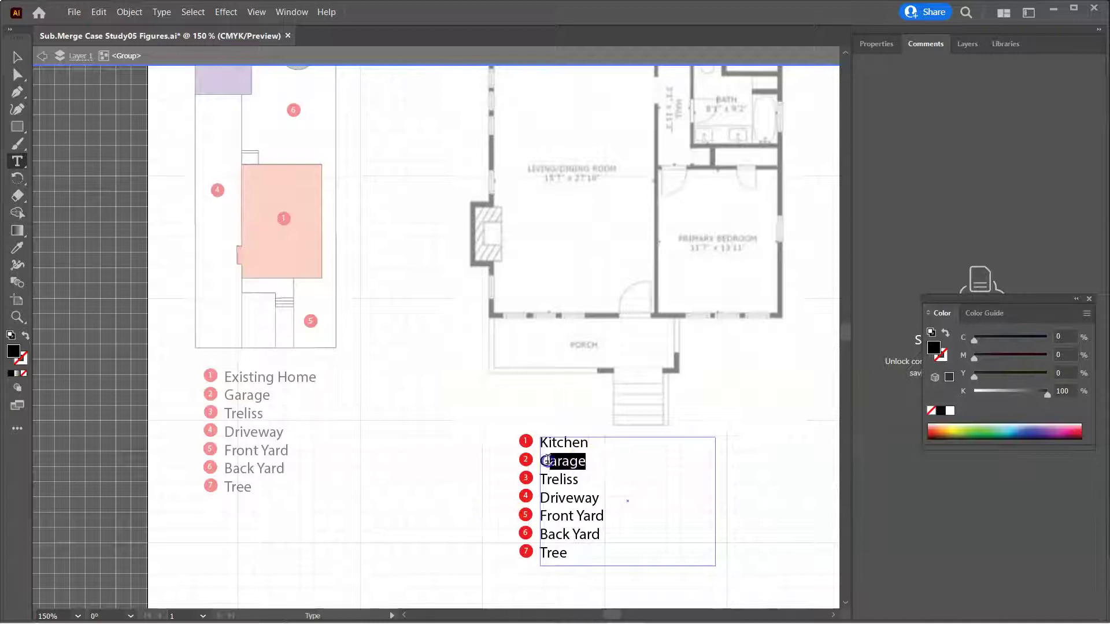
pyautogui.write('Living/Dining')
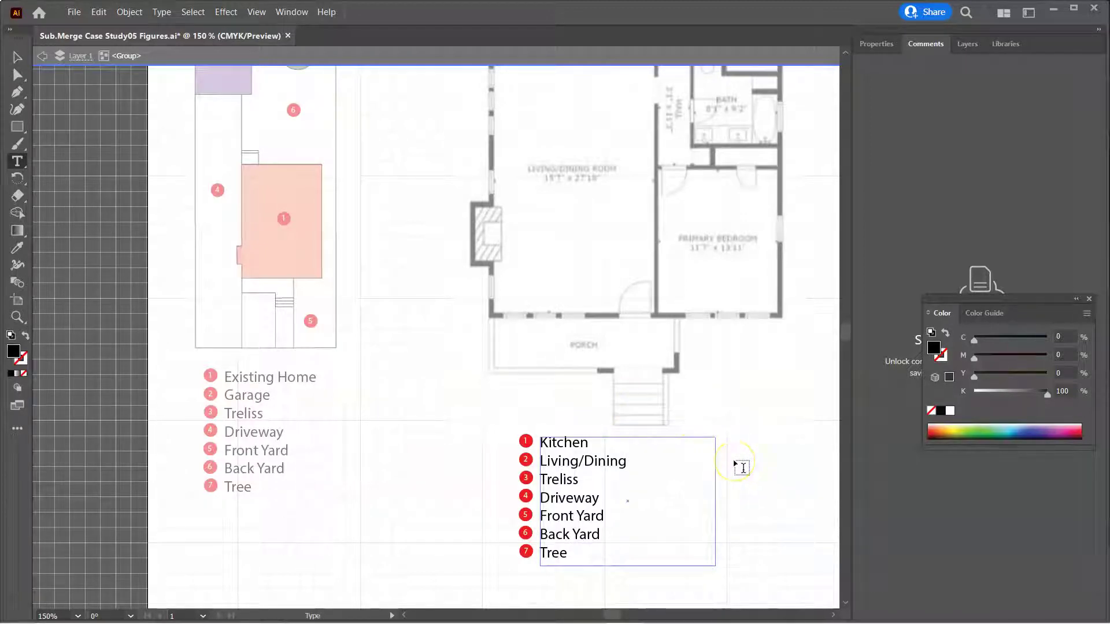
pyautogui.rightClick(742, 468)
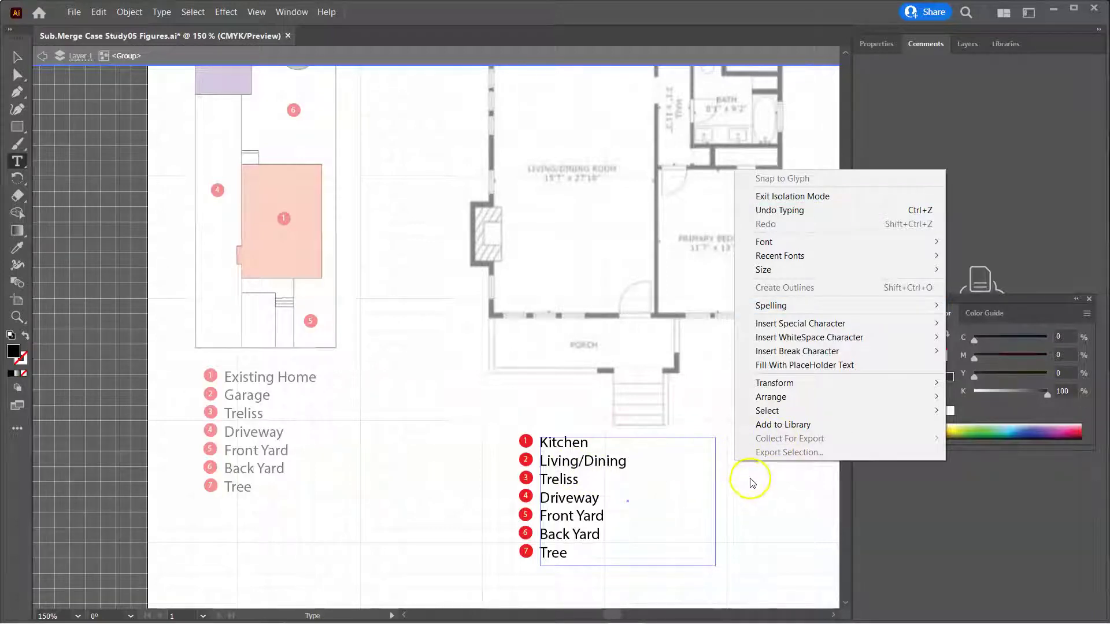
pyautogui.click(797, 199)
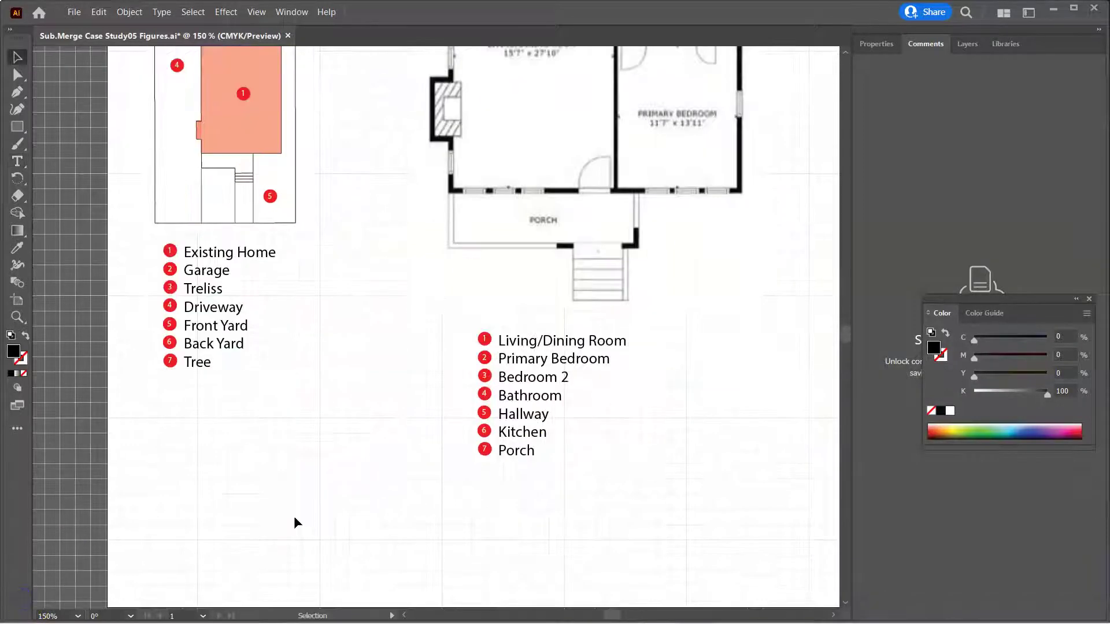
# - Isolate the site plan group to work on its individual shapes and number markers
pyautogui.scroll(5, 293, 516)
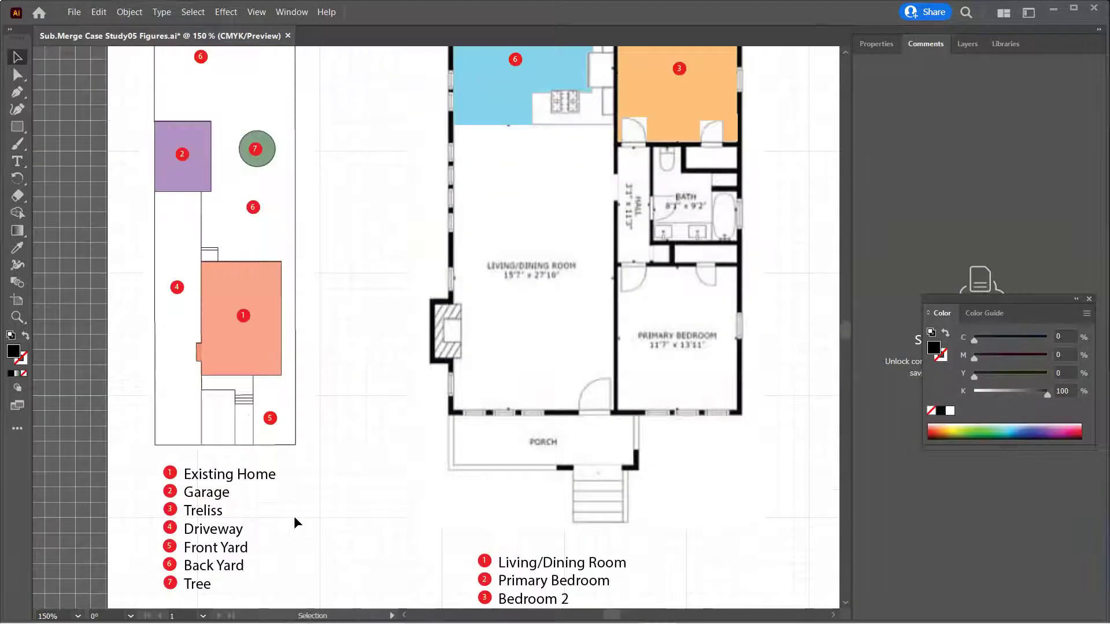
pyautogui.scroll(3, 294, 516)
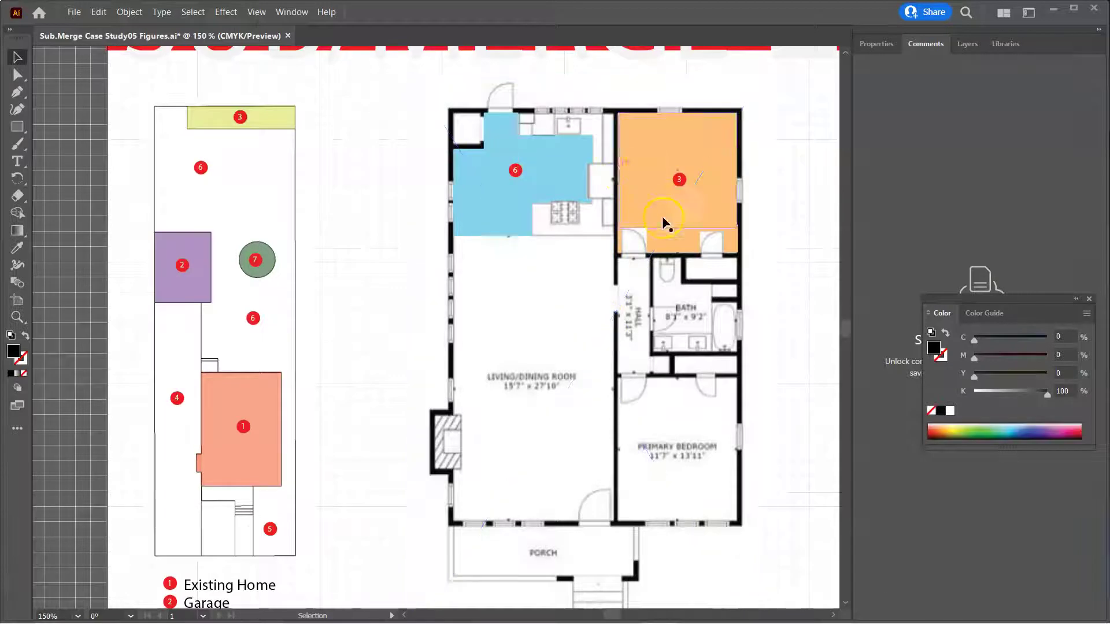
pyautogui.click(249, 149)
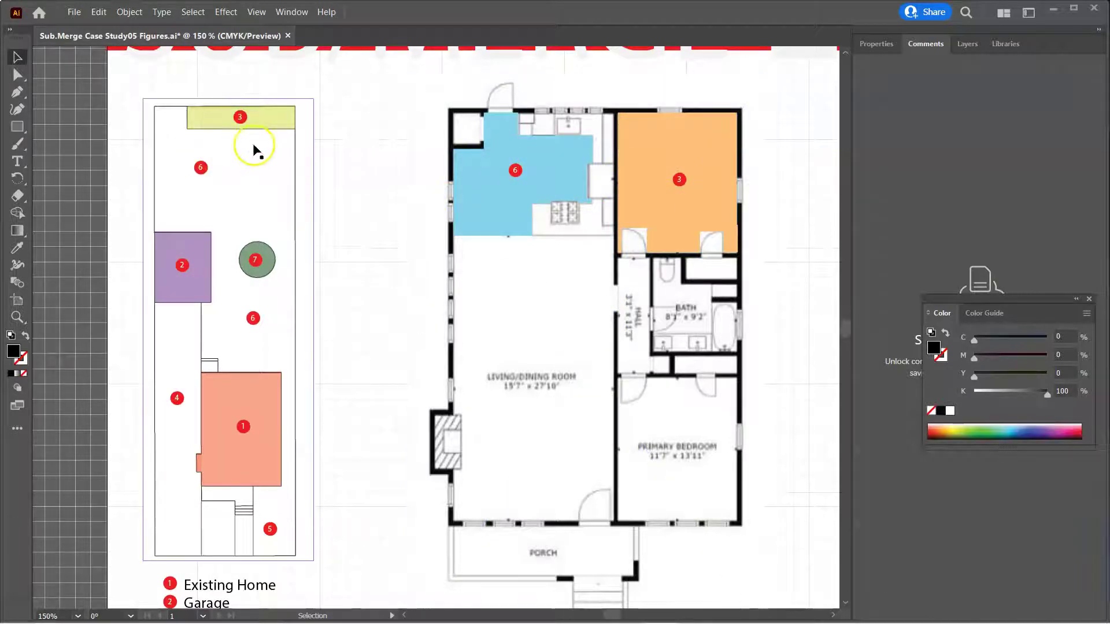
pyautogui.doubleClick(245, 202)
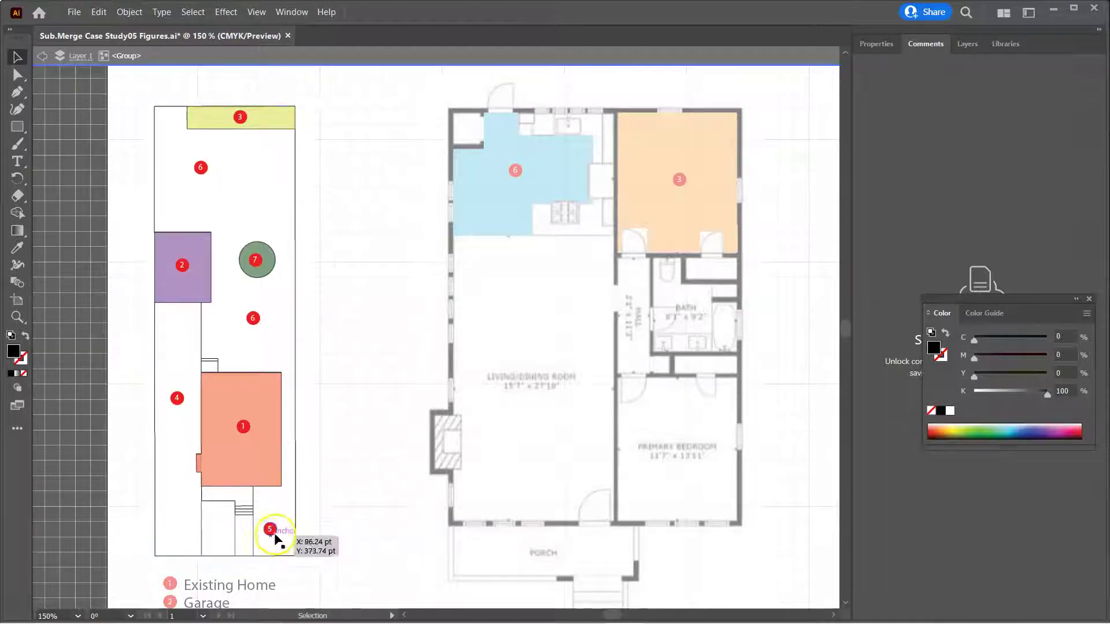
pyautogui.scroll(-4, 263, 537)
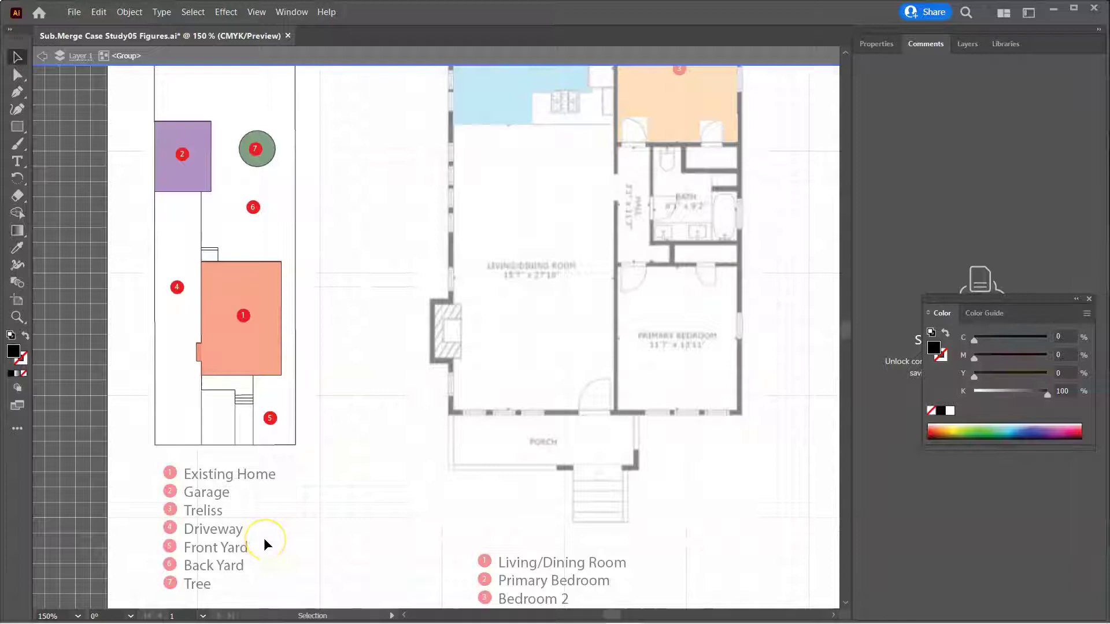
# - Select the number 5 marker in the site plan's front yard, including both its numeral and red circle
pyautogui.hotkey('ctrl', '=')
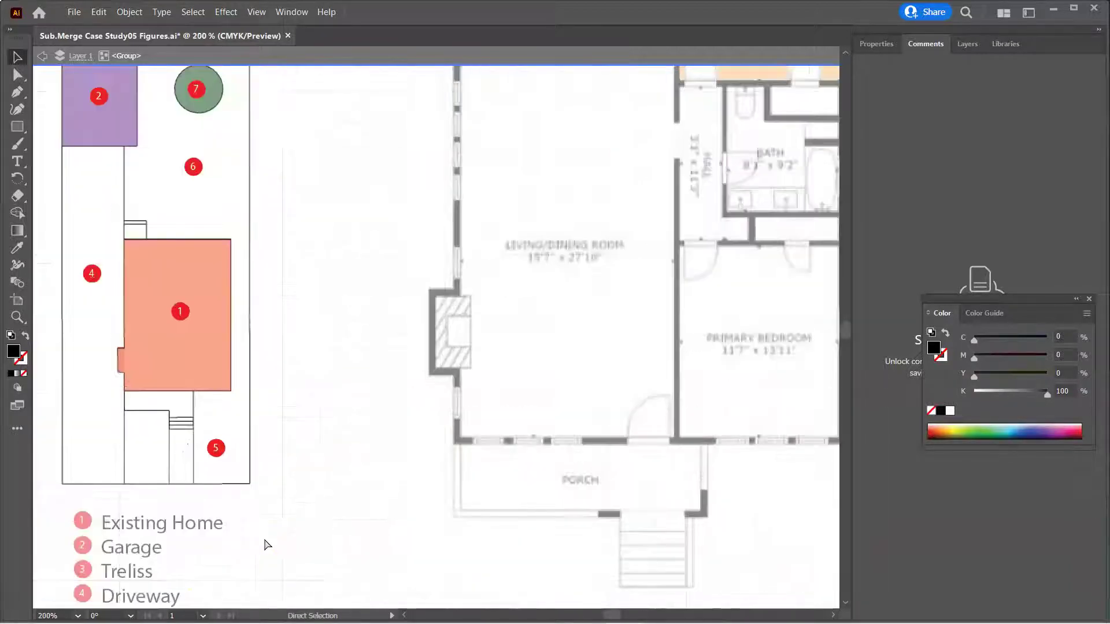
pyautogui.hotkey('ctrl', '=')
pyautogui.hotkey('ctrl', '=')
pyautogui.click(304, 541)
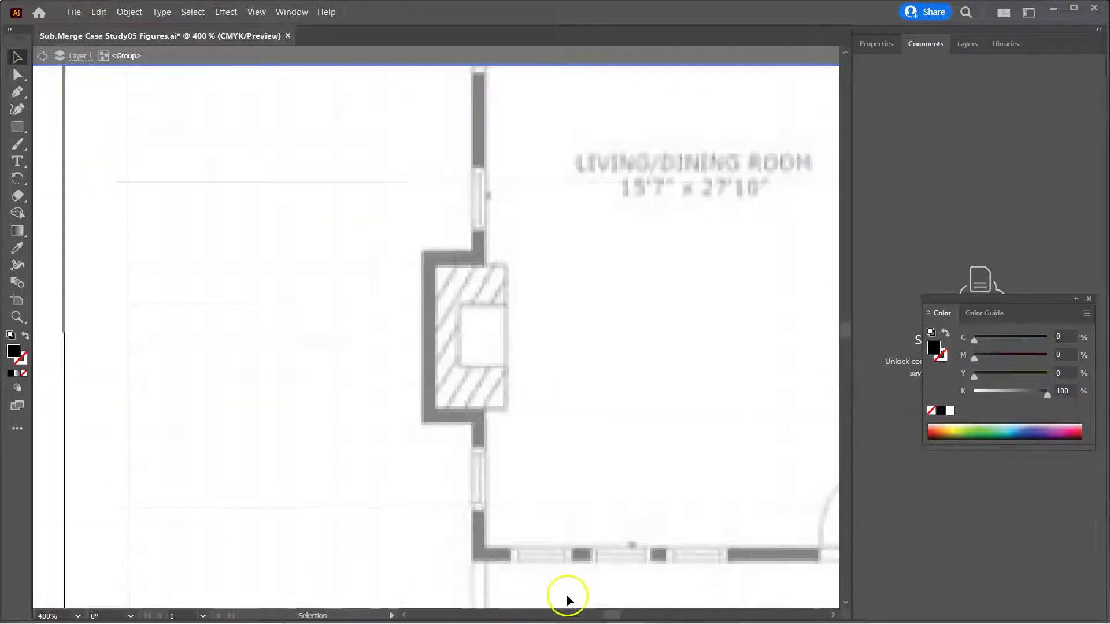
pyautogui.click(608, 614)
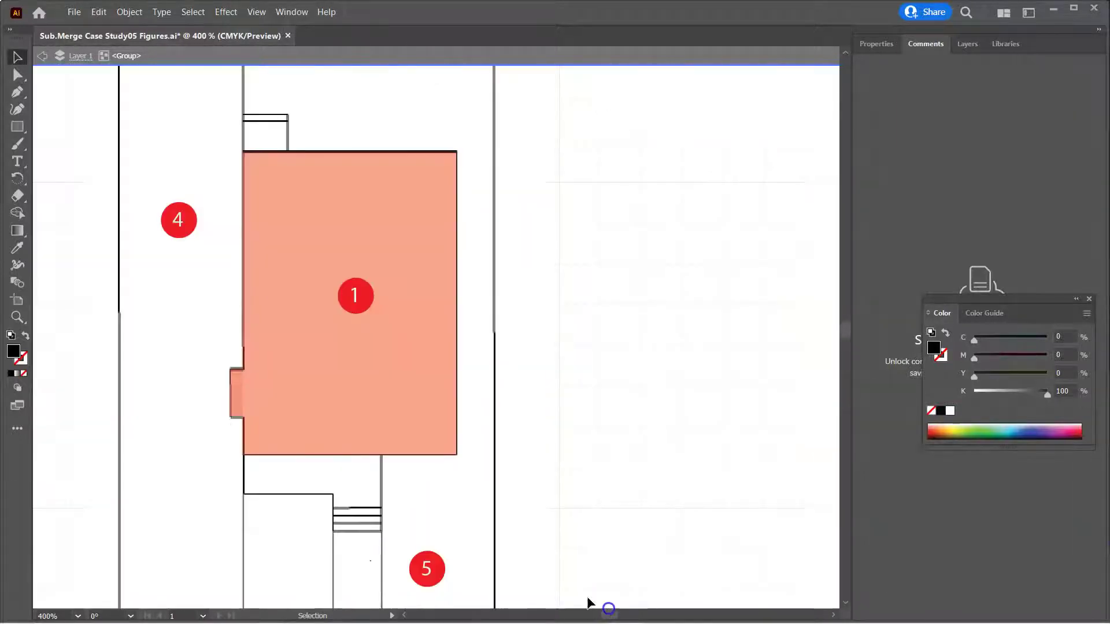
pyautogui.scroll(-3, 528, 540)
pyautogui.click(426, 530)
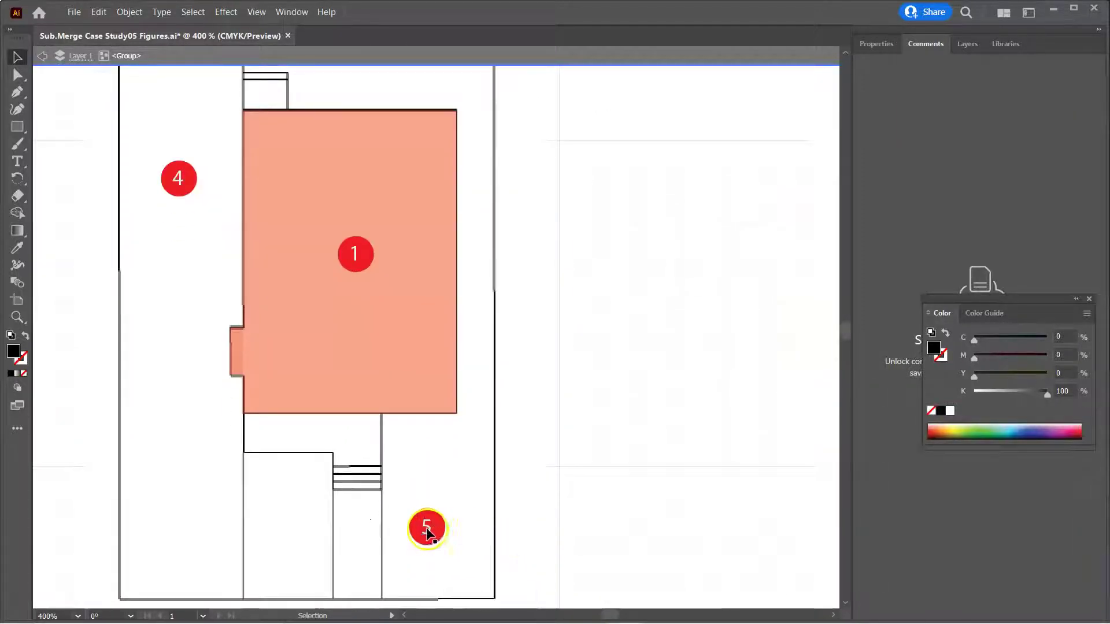
pyautogui.click(430, 512)
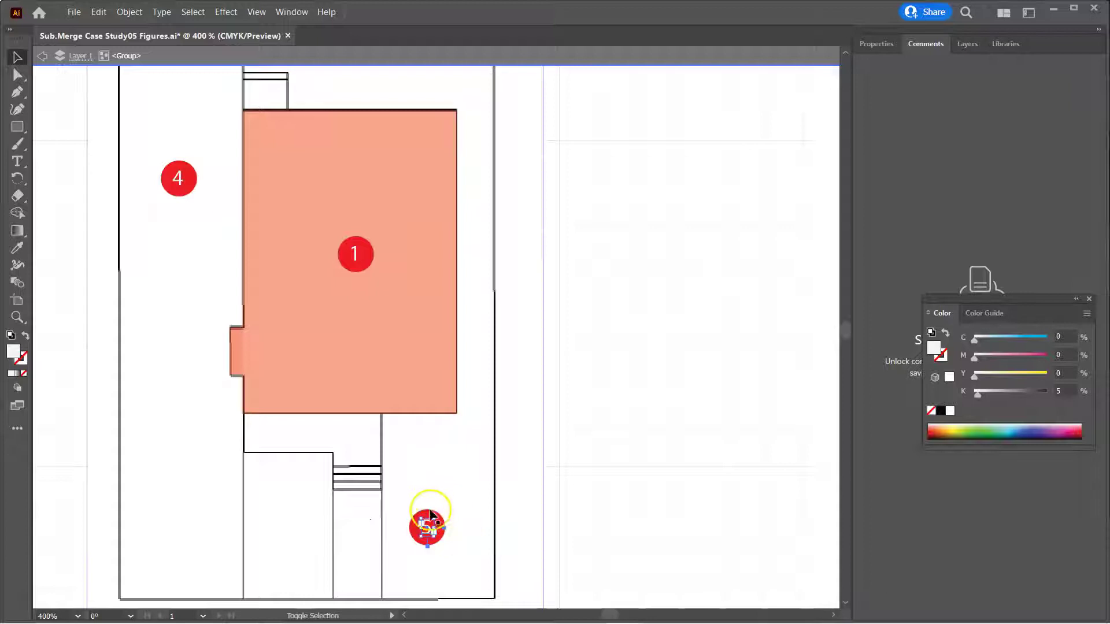
pyautogui.click(415, 530)
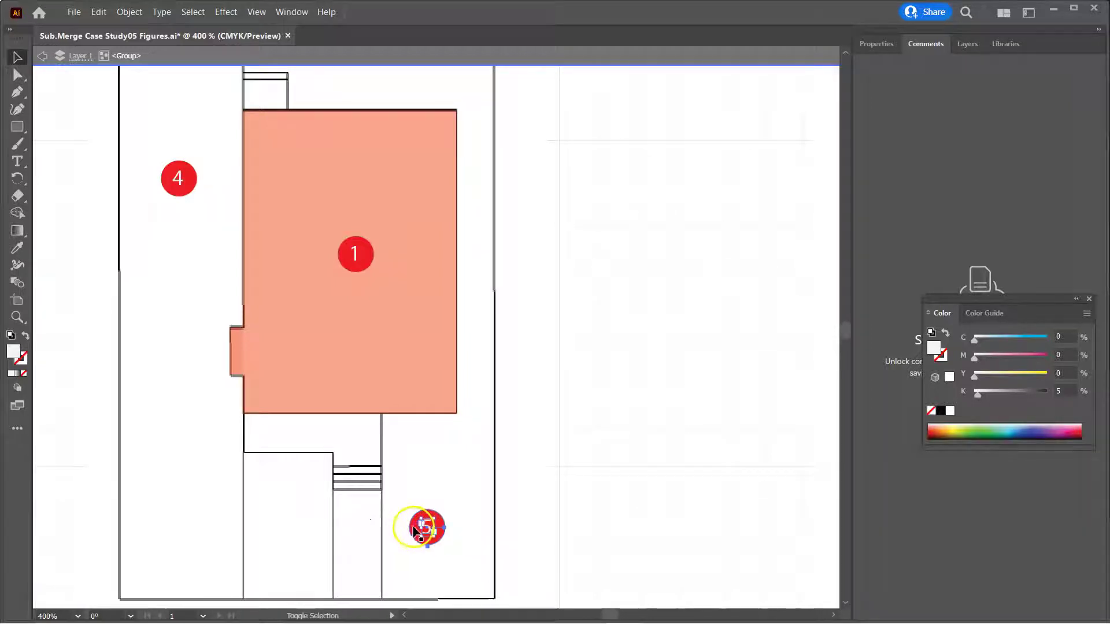
pyautogui.click(425, 370)
# - Add the existing home's marker 1 and the driveway's marker 4, numerals and circles, to the selection
pyautogui.scroll(5, 379, 392)
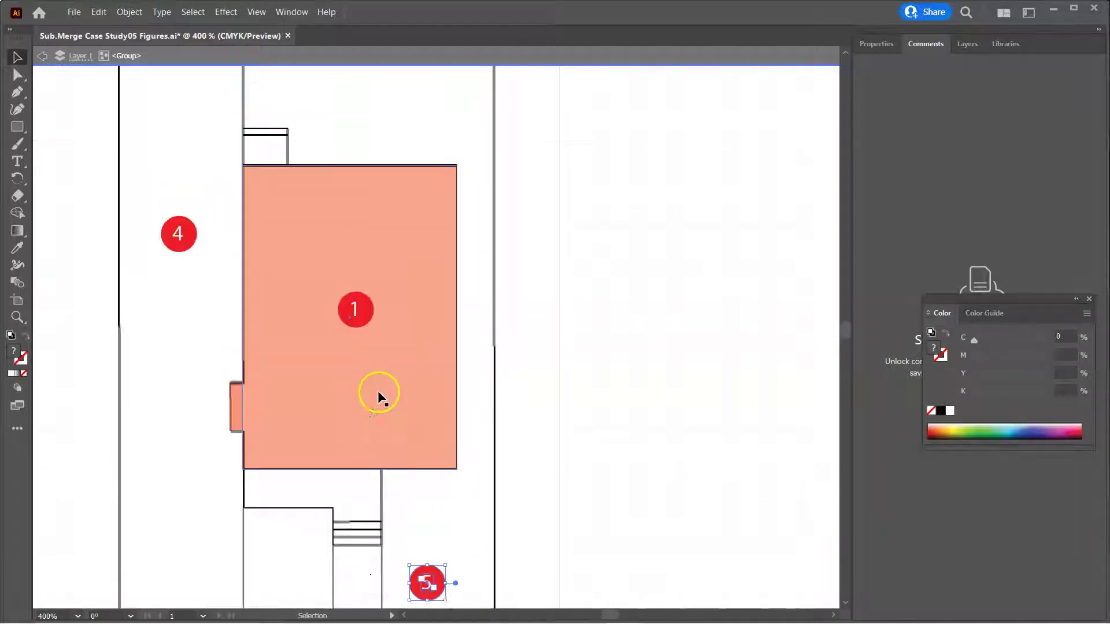
pyautogui.click(356, 411)
pyautogui.click(358, 393)
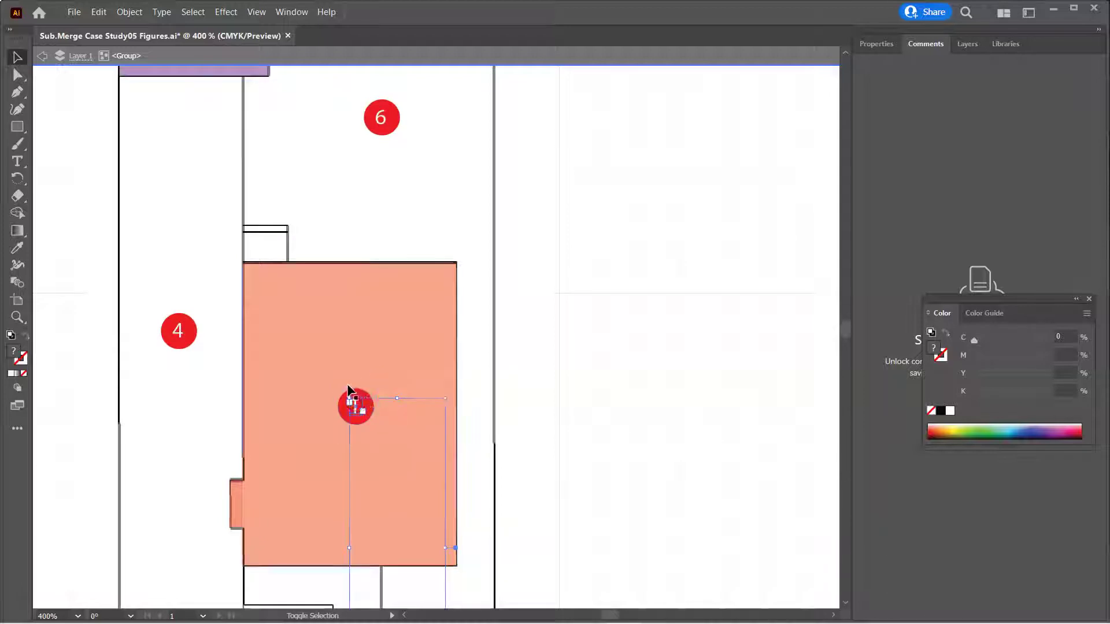
pyautogui.keyDown('shift'); pyautogui.click(188, 333); pyautogui.keyUp('shift')
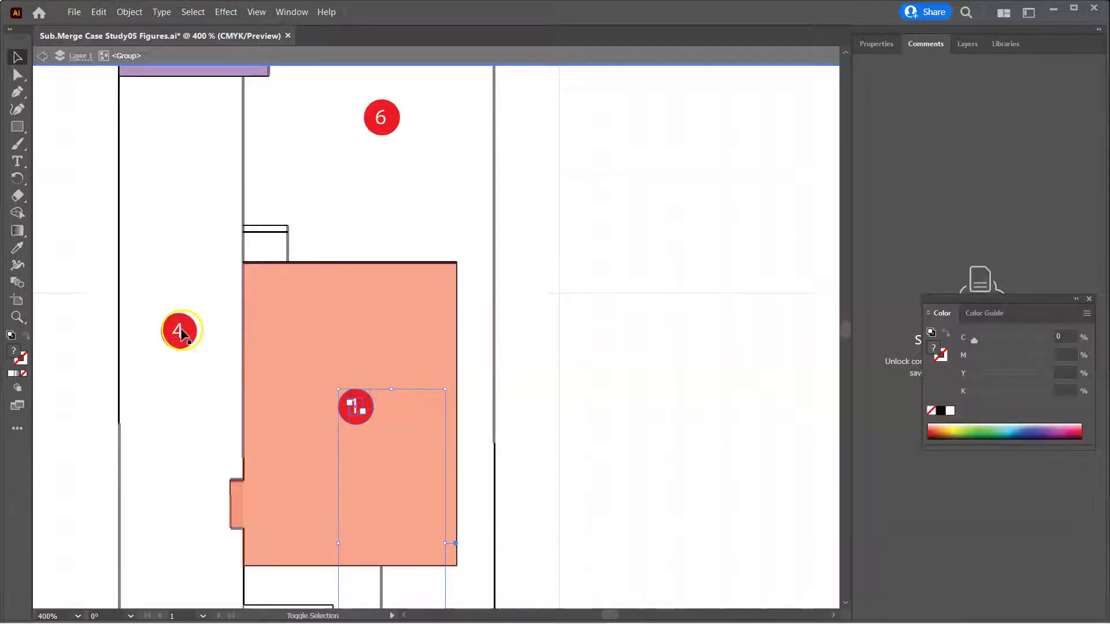
pyautogui.moveTo(180, 318); pyautogui.dragTo(179, 322)
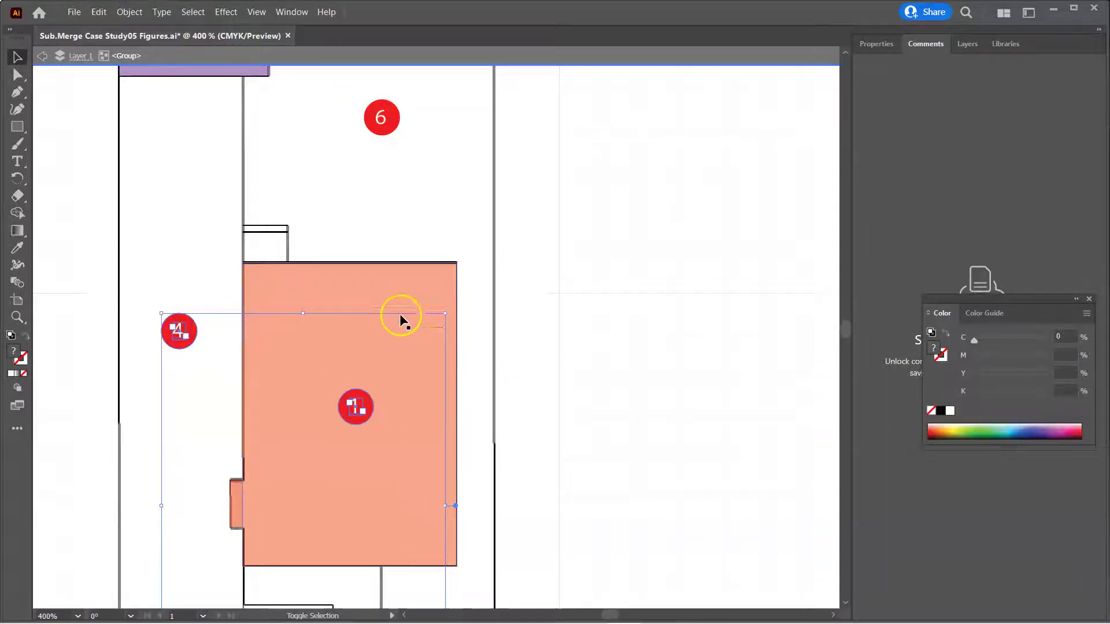
# - Add the lower back yard marker 6, the garage's marker 2 and the tree's marker 7 to the selection
pyautogui.scroll(10, 402, 319)
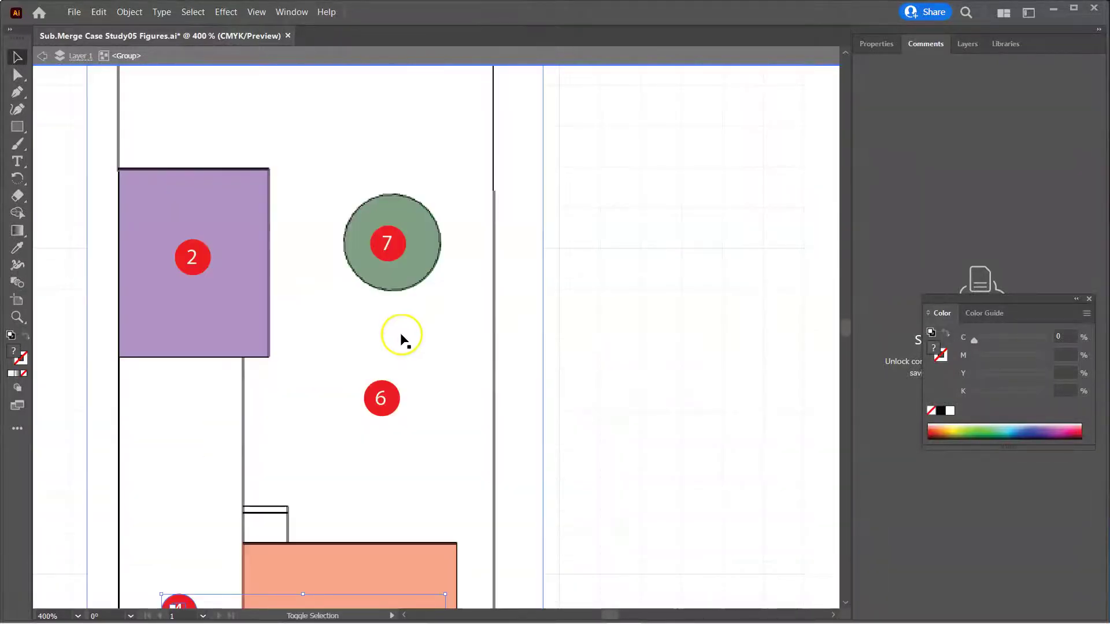
pyautogui.keyDown('shift'); pyautogui.click(381, 400); pyautogui.keyUp('shift')
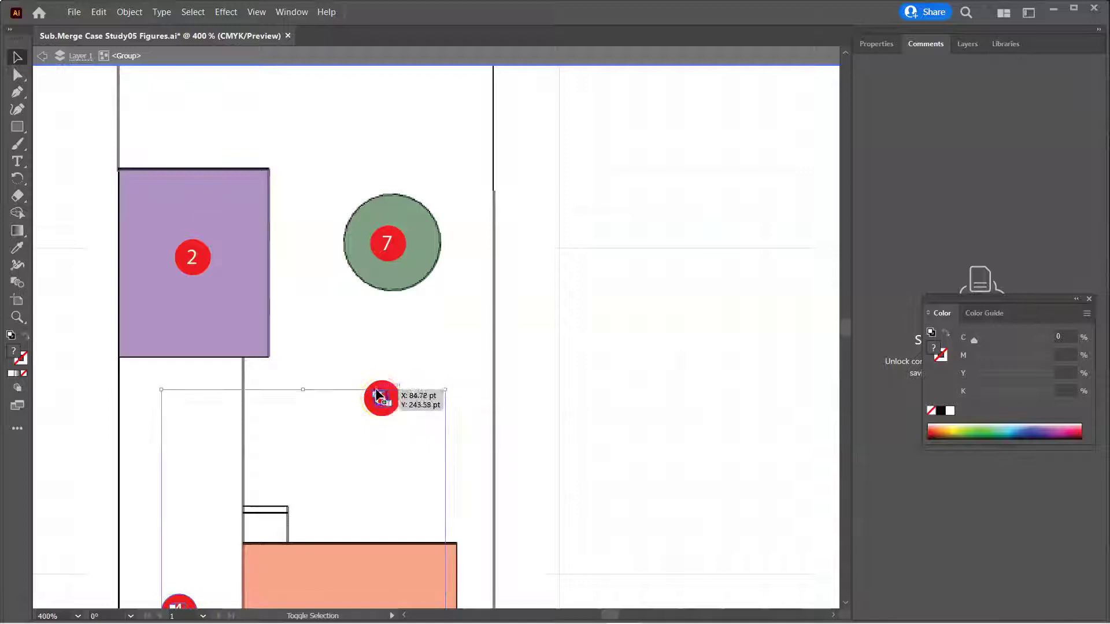
pyautogui.keyDown('shift'); pyautogui.click(193, 252); pyautogui.keyUp('shift')
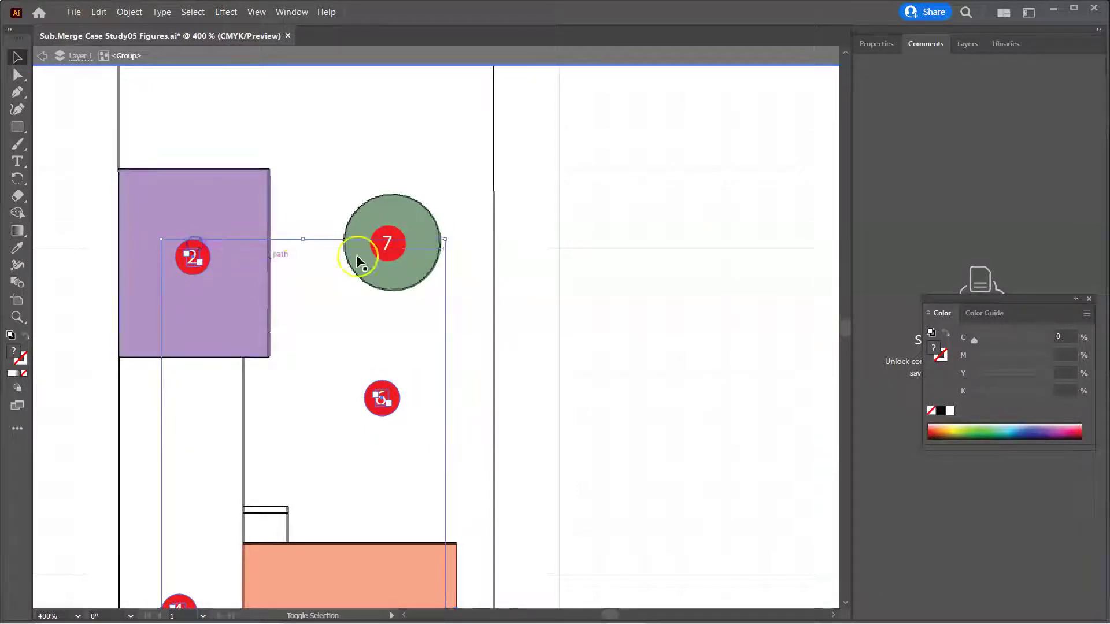
pyautogui.keyDown('shift'); pyautogui.click(384, 234); pyautogui.keyUp('shift')
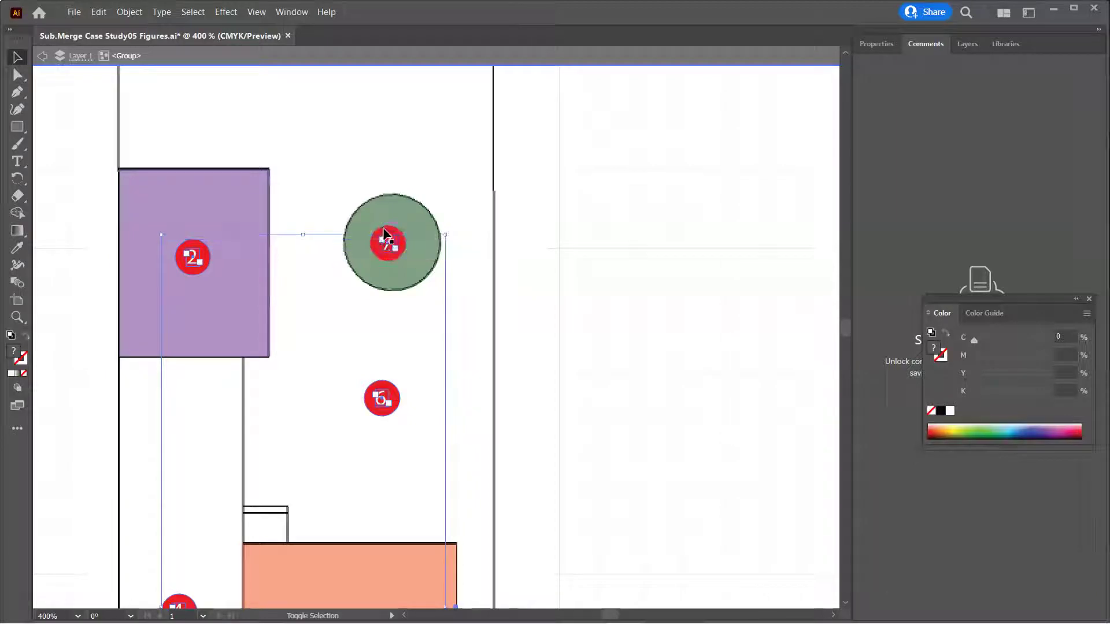
# - Add the upper back yard marker 6 and the yellow trellis area's marker 3 to the selection
pyautogui.scroll(10, 402, 282)
pyautogui.scroll(-3, 402, 282)
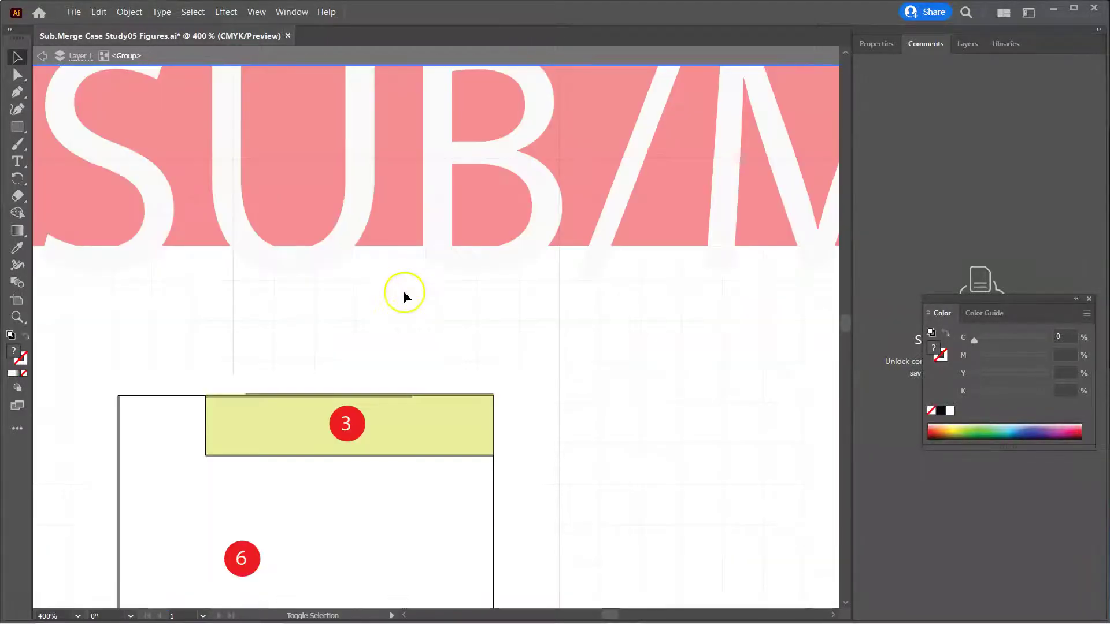
pyautogui.scroll(-6, 403, 295)
pyautogui.scroll(3, 404, 296)
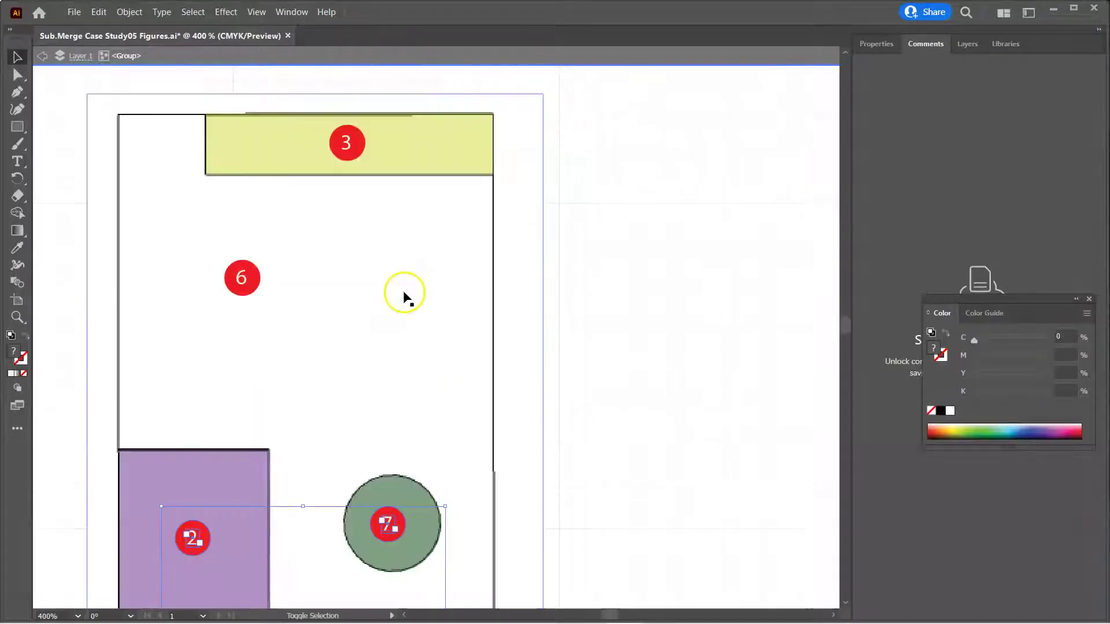
pyautogui.moveTo(242, 279); pyautogui.dragTo(241, 280)
pyautogui.click(348, 149)
pyautogui.moveTo(348, 149); pyautogui.dragTo(349, 147)
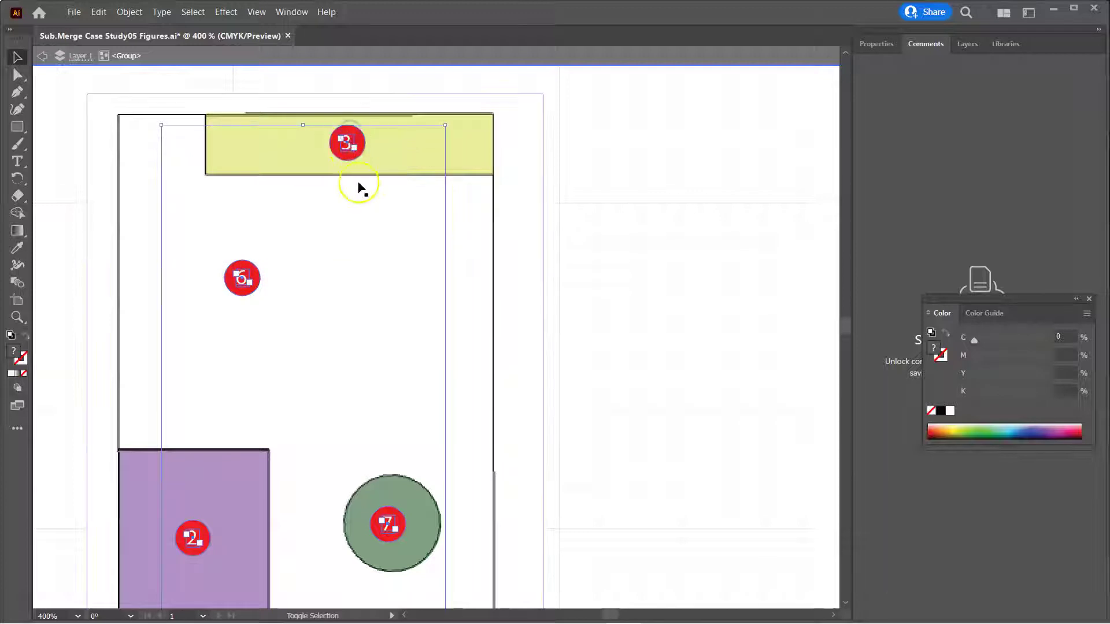
# - Exit isolation mode on the site plan group while keeping all the number markers selected
pyautogui.press('a')
pyautogui.click(386, 254)
pyautogui.scroll(-4, 586, 265)
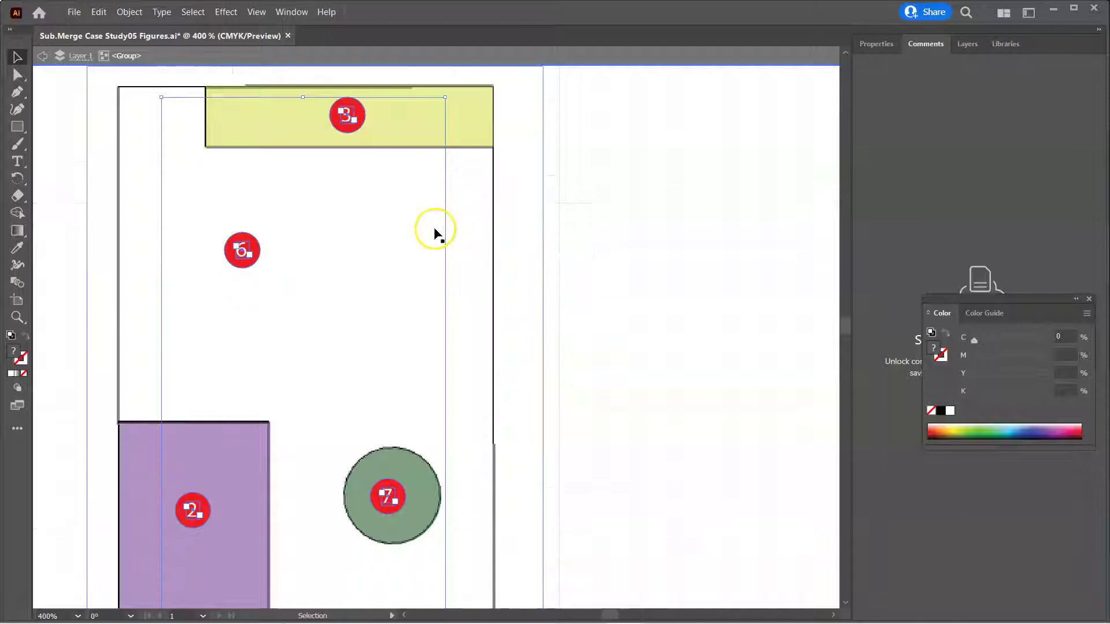
pyautogui.press('v')
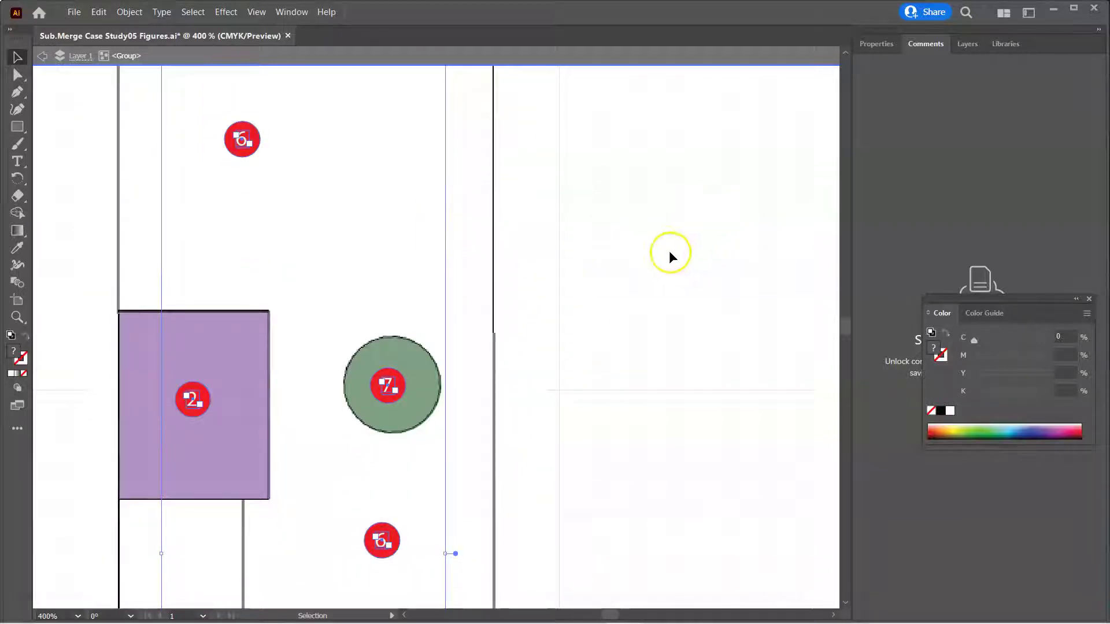
pyautogui.scroll(-2, 520, 291)
pyautogui.scroll(7, 424, 283)
pyautogui.scroll(1, 653, 235)
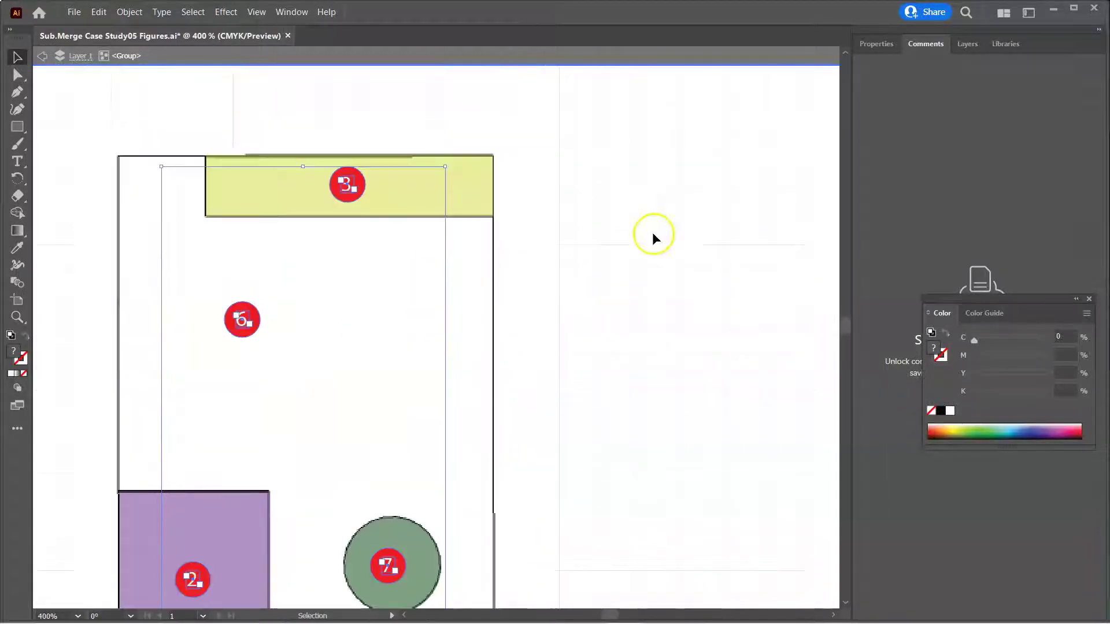
pyautogui.rightClick(733, 198)
pyautogui.click(804, 240)
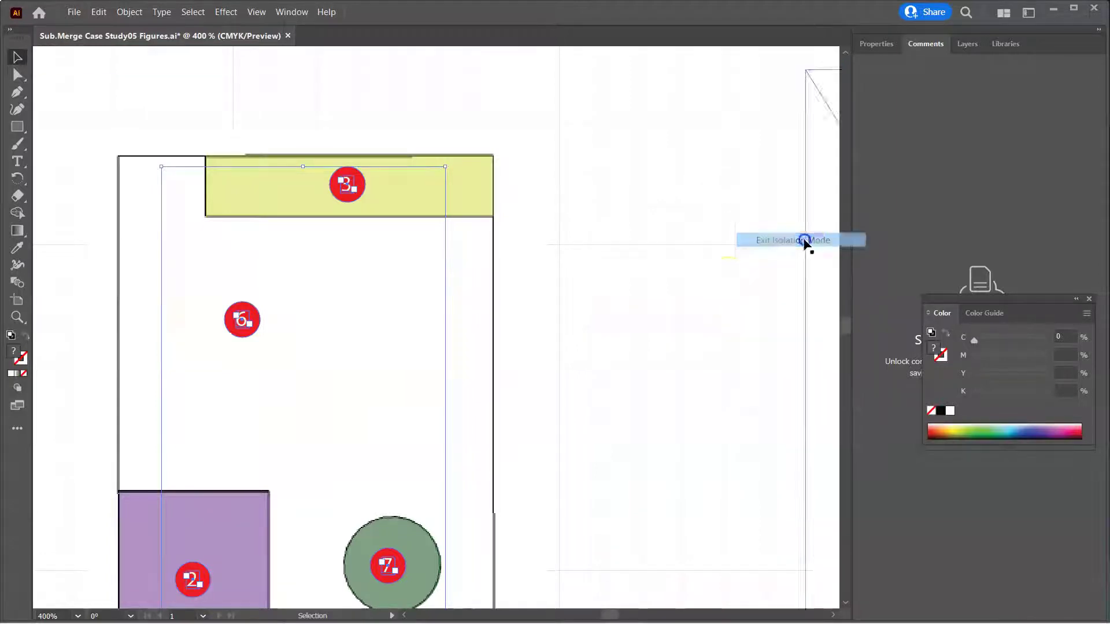
# - Place a copy of the selected number markers in the blank area between the floor plan and the axonometric drawing
pyautogui.press('a')
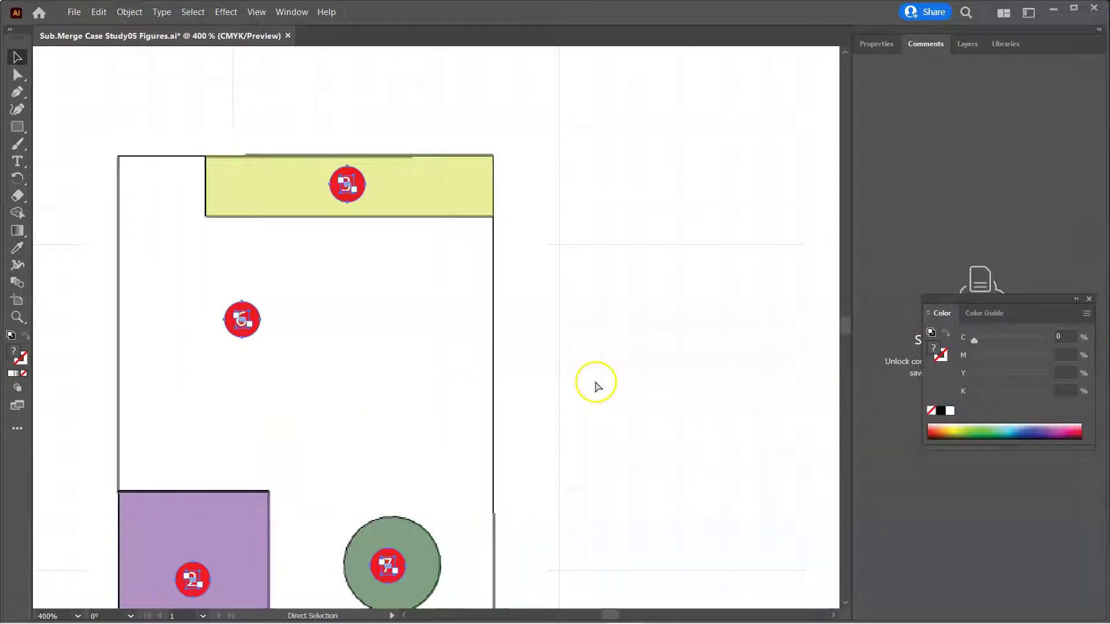
pyautogui.hotkey('ctrl', '-')
pyautogui.hotkey('ctrl', '-')
pyautogui.press('v')
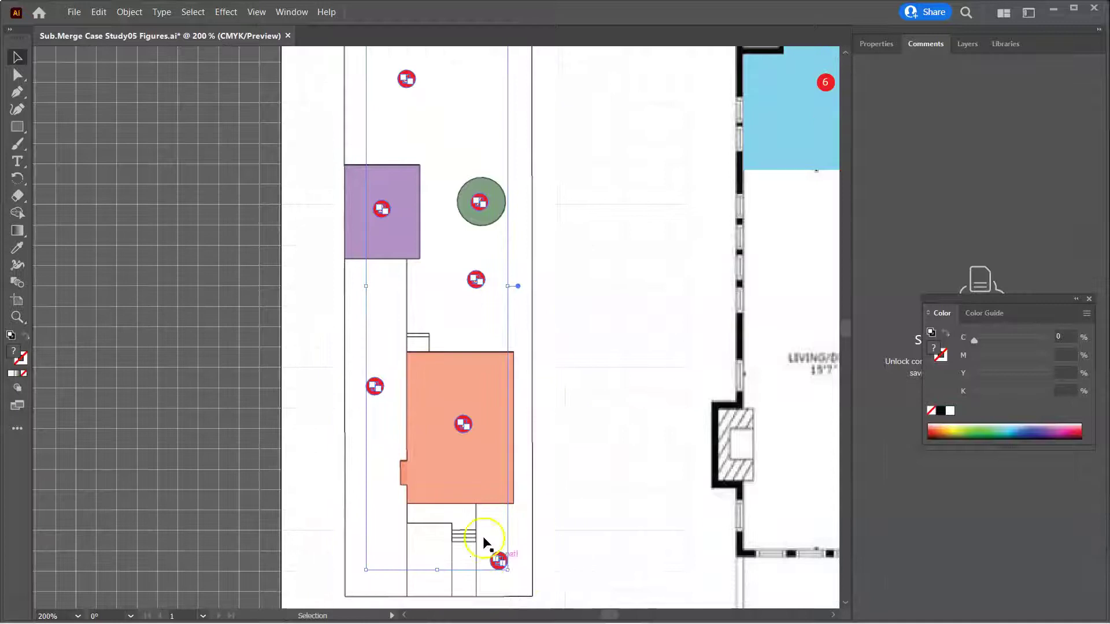
pyautogui.moveTo(605, 614); pyautogui.dragTo(616, 613)
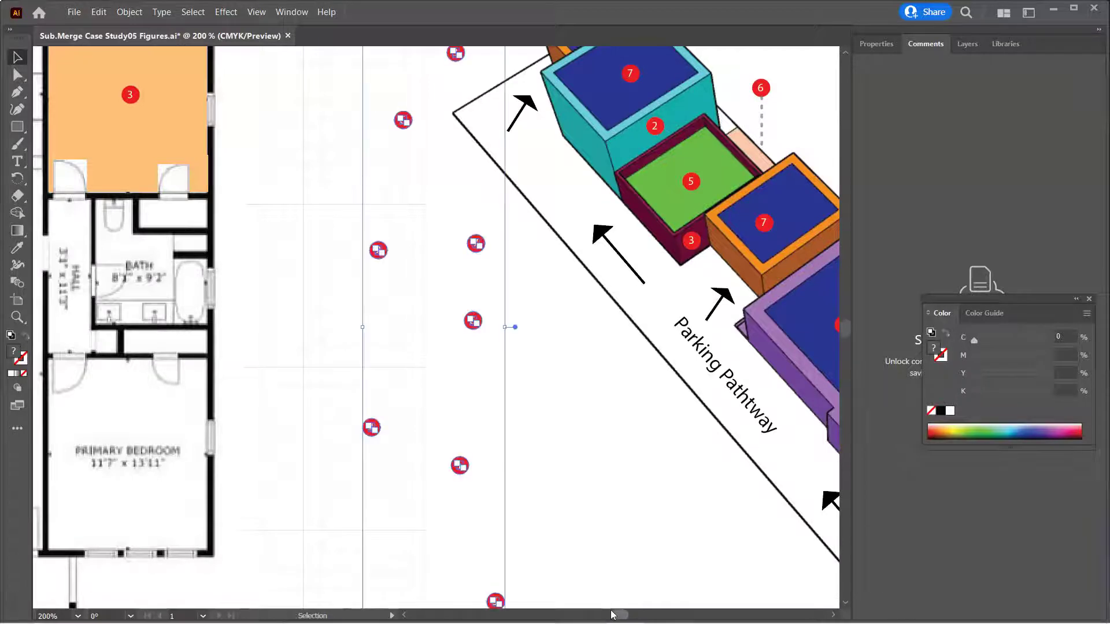
pyautogui.moveTo(382, 260)
pyautogui.mouseDown()
pyautogui.moveTo(312, 288)
pyautogui.moveTo(282, 319)
pyautogui.mouseUp()
# - Bring the copied number markers to the front of the stacking order
pyautogui.rightClick(297, 191)
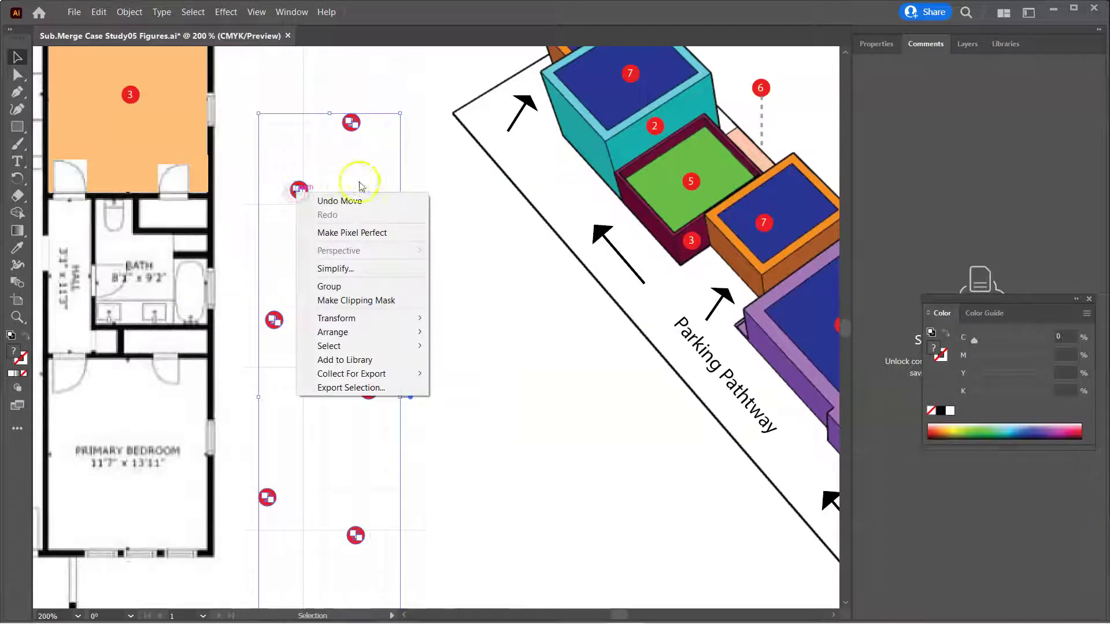
pyautogui.moveTo(367, 334)
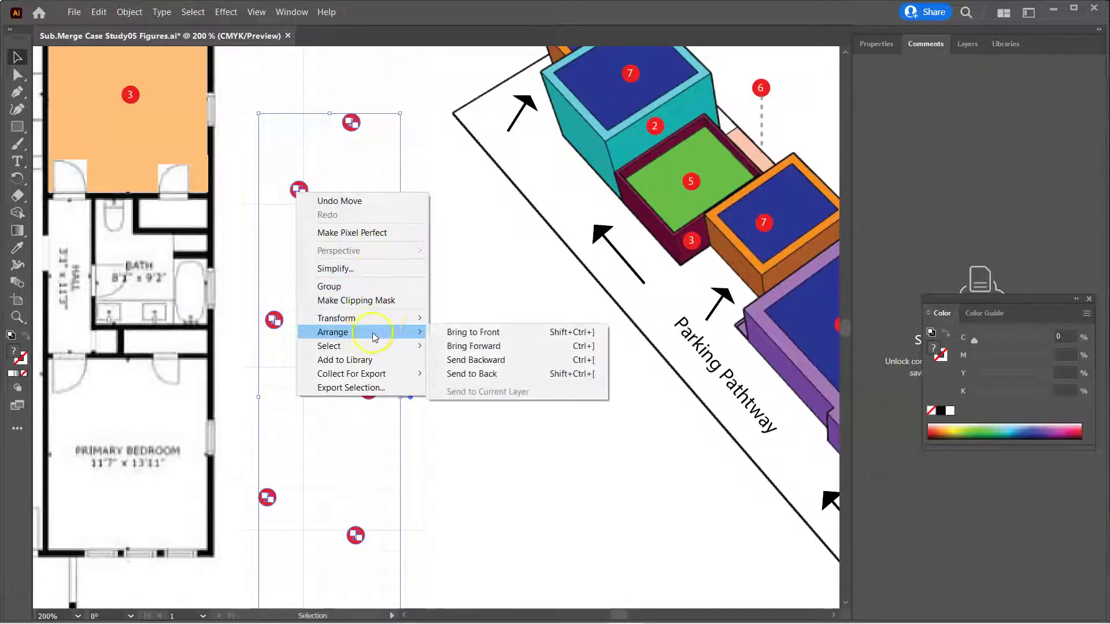
pyautogui.click(474, 334)
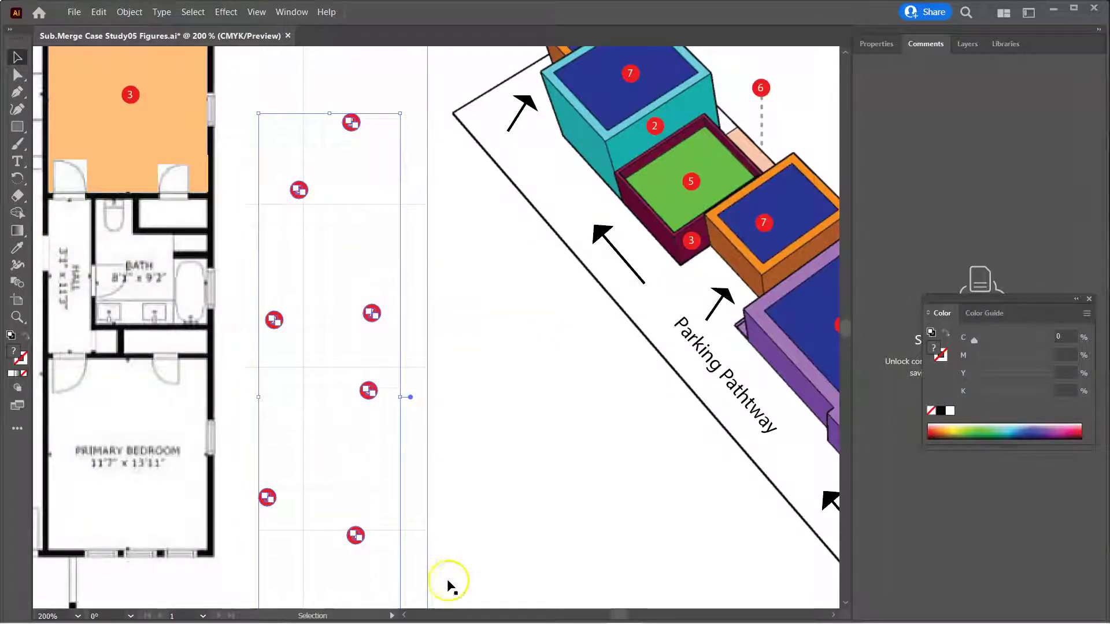
# - Examine the floor plan's rooms, its existing markers and its legend to see which areas need annotating
pyautogui.moveTo(623, 613); pyautogui.dragTo(616, 614)
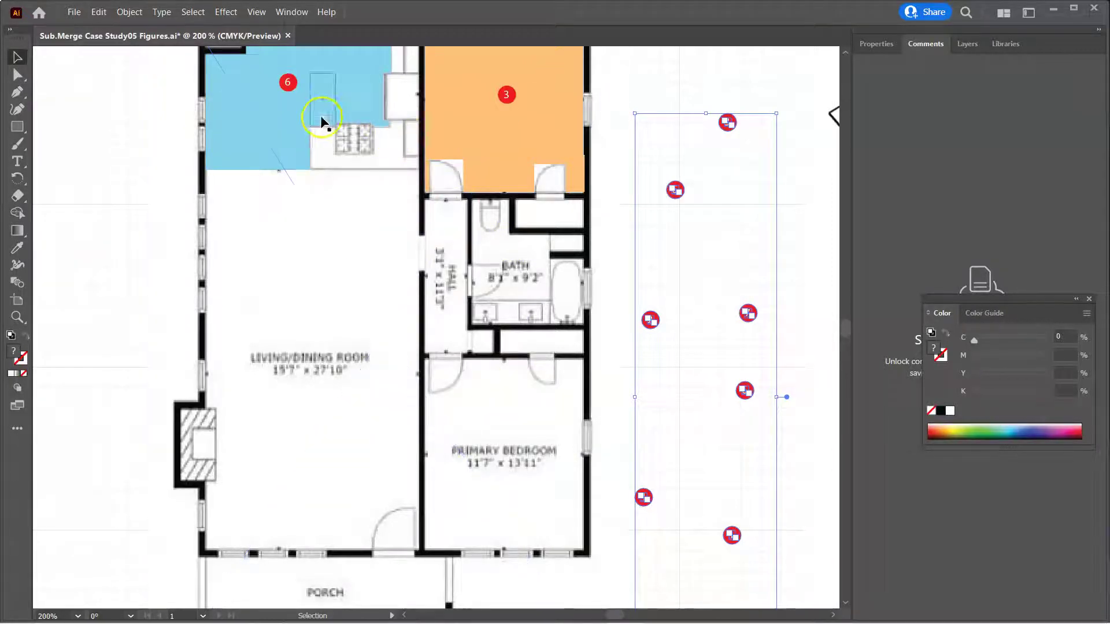
pyautogui.scroll(-1, 359, 203)
pyautogui.scroll(-1, 363, 208)
pyautogui.scroll(5, 421, 153)
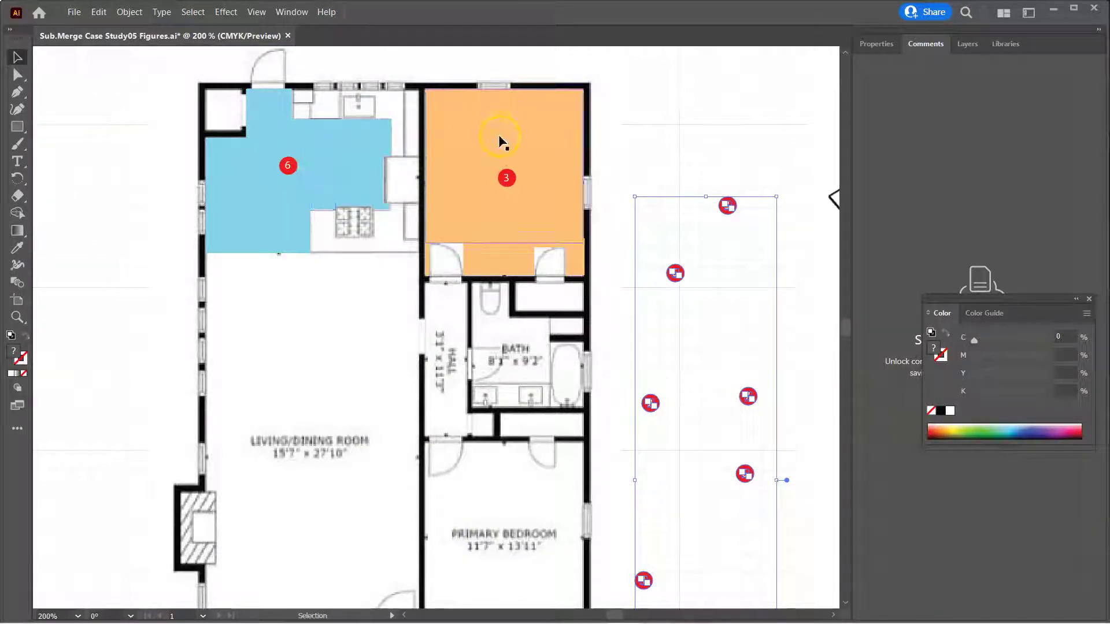
pyautogui.scroll(-1, 534, 253)
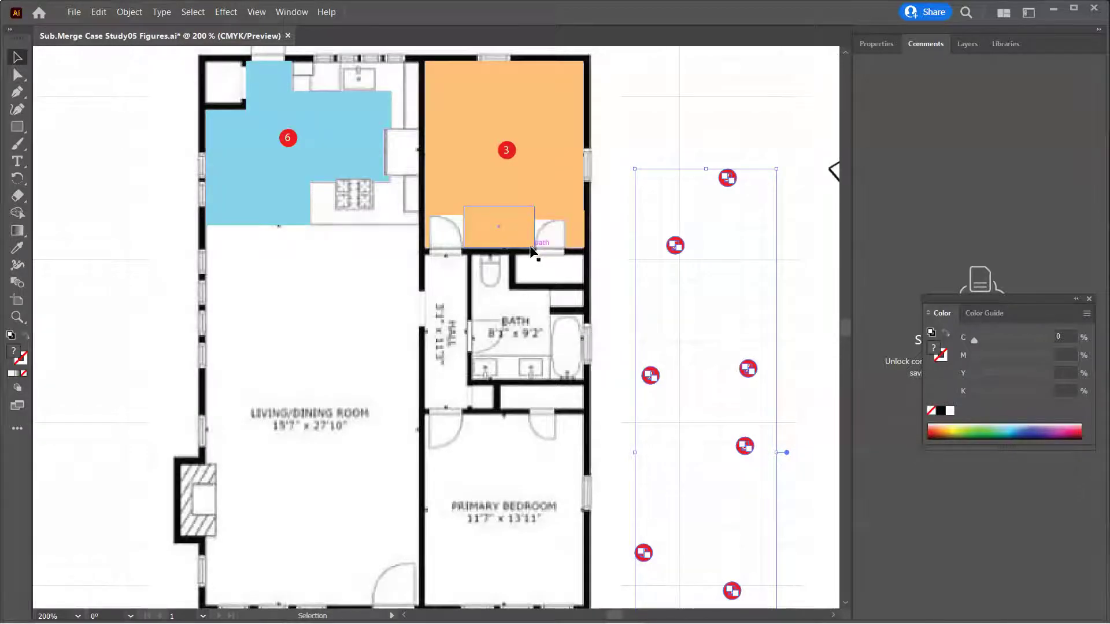
pyautogui.scroll(-8, 534, 254)
pyautogui.scroll(-6, 532, 252)
pyautogui.scroll(15, 532, 252)
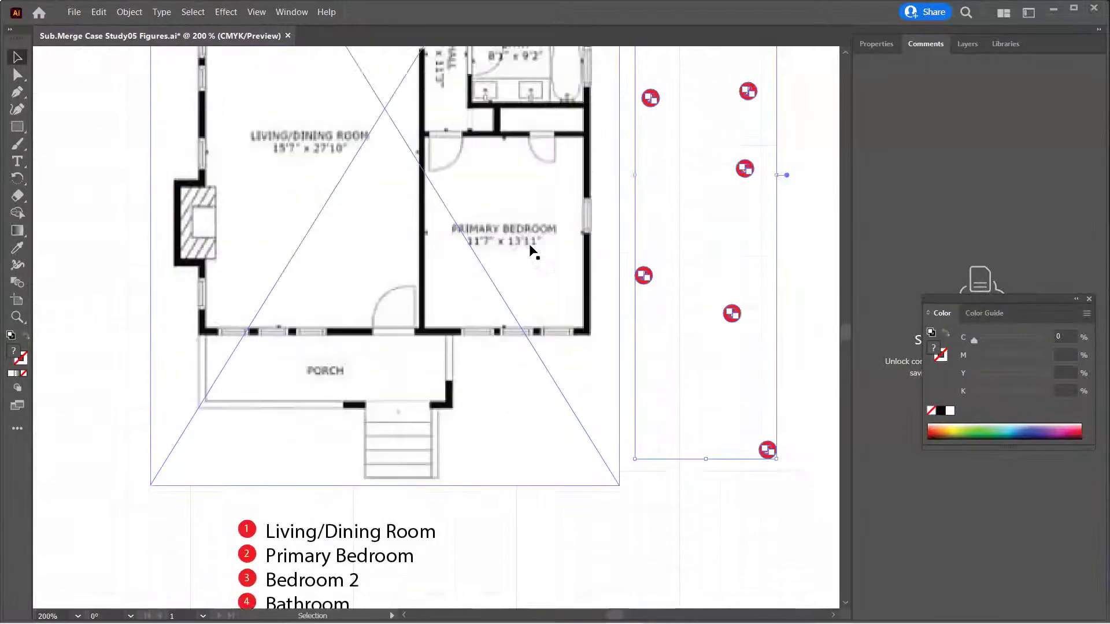
pyautogui.scroll(-16, 527, 253)
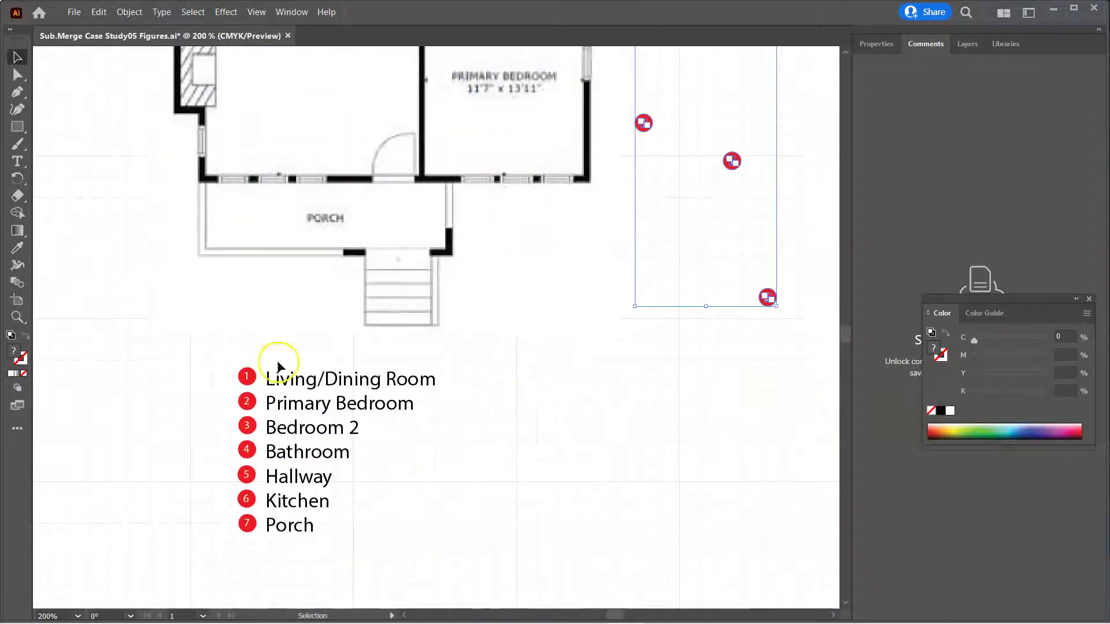
# - Draw a small, wide rectangle in the blank space beside the floor plan's legend
pyautogui.click(18, 126)
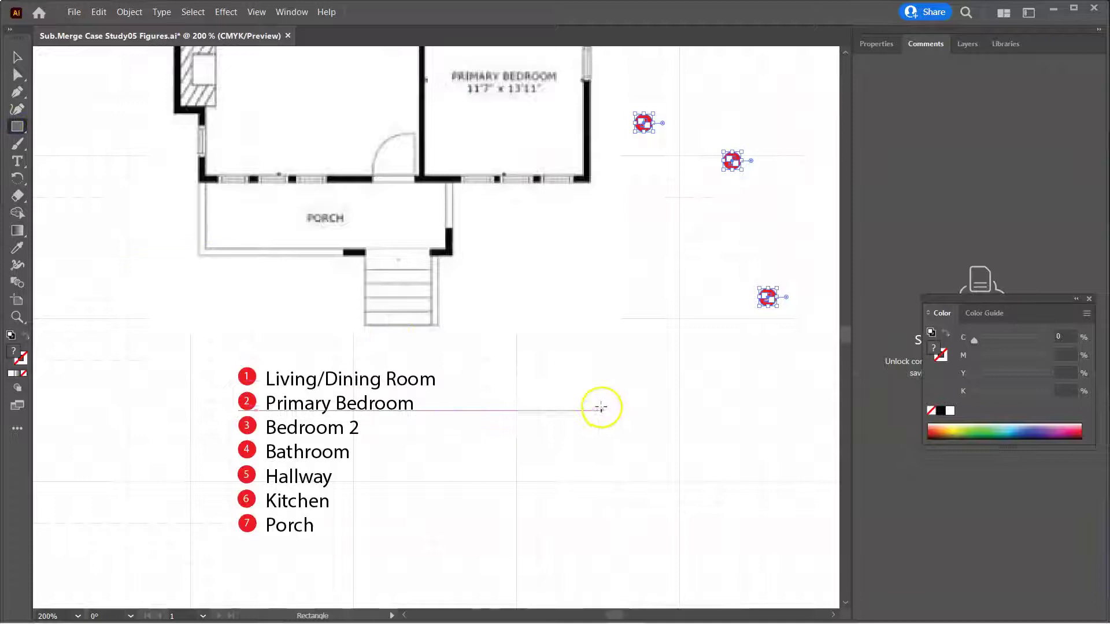
pyautogui.moveTo(554, 370); pyautogui.dragTo(653, 387)
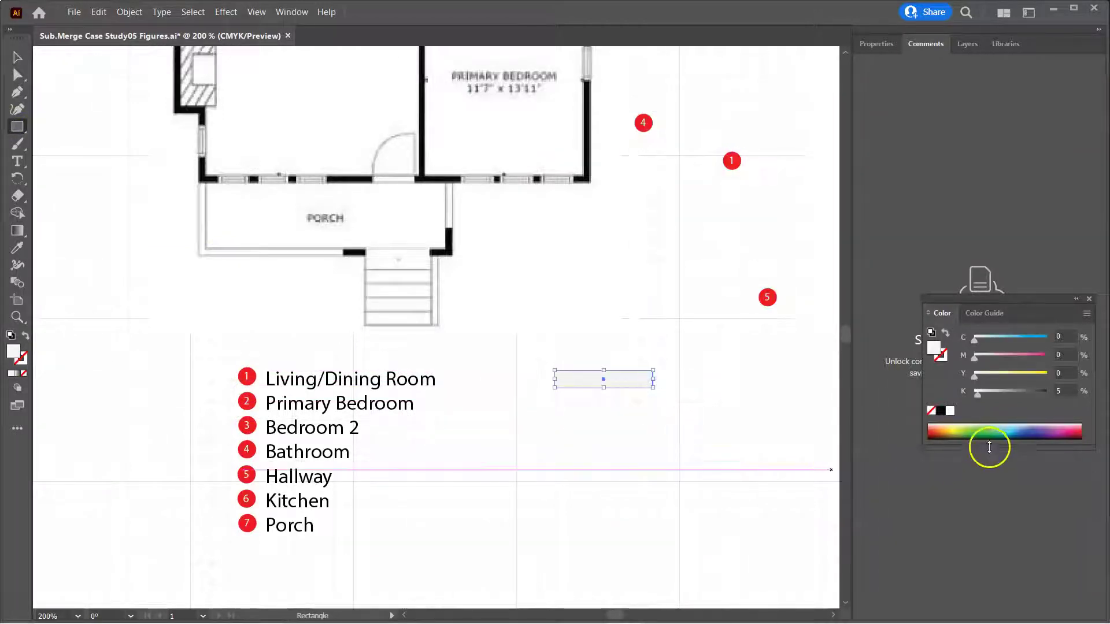
pyautogui.scroll(10, 637, 393)
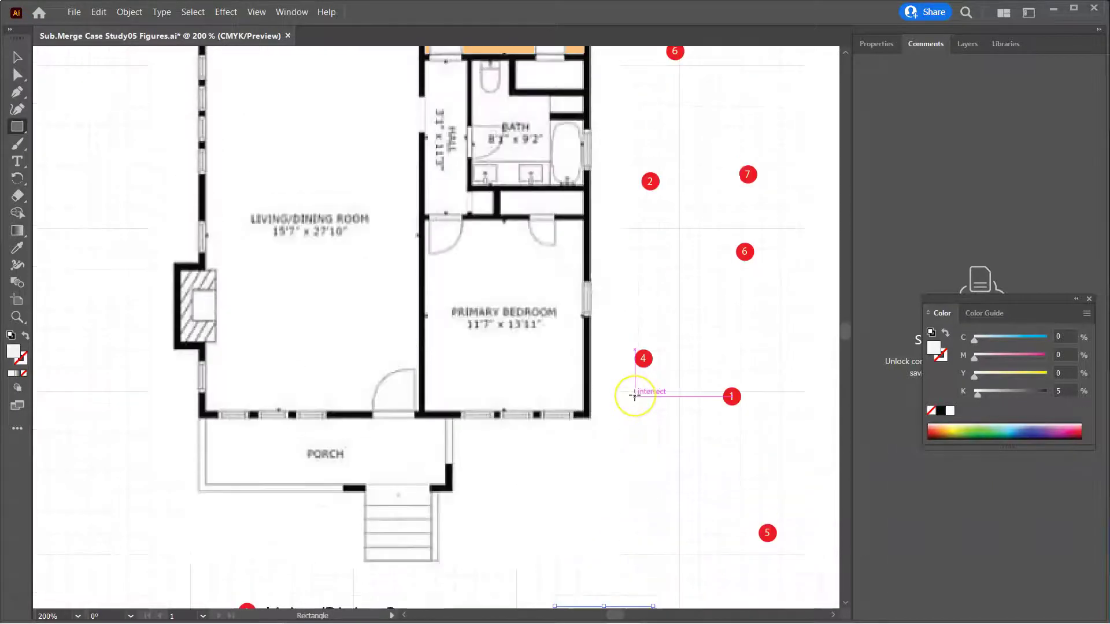
# - Fill the new legend rectangle with the orange sampled from Bedroom 2 and move it farther from the room list
pyautogui.scroll(5, 635, 396)
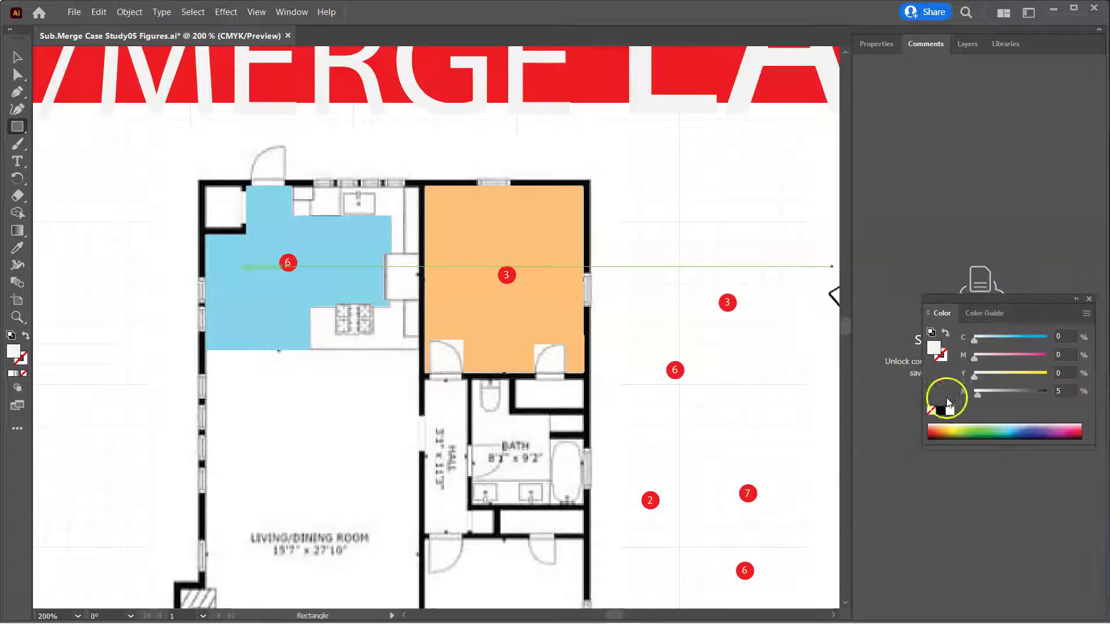
pyautogui.click(17, 247)
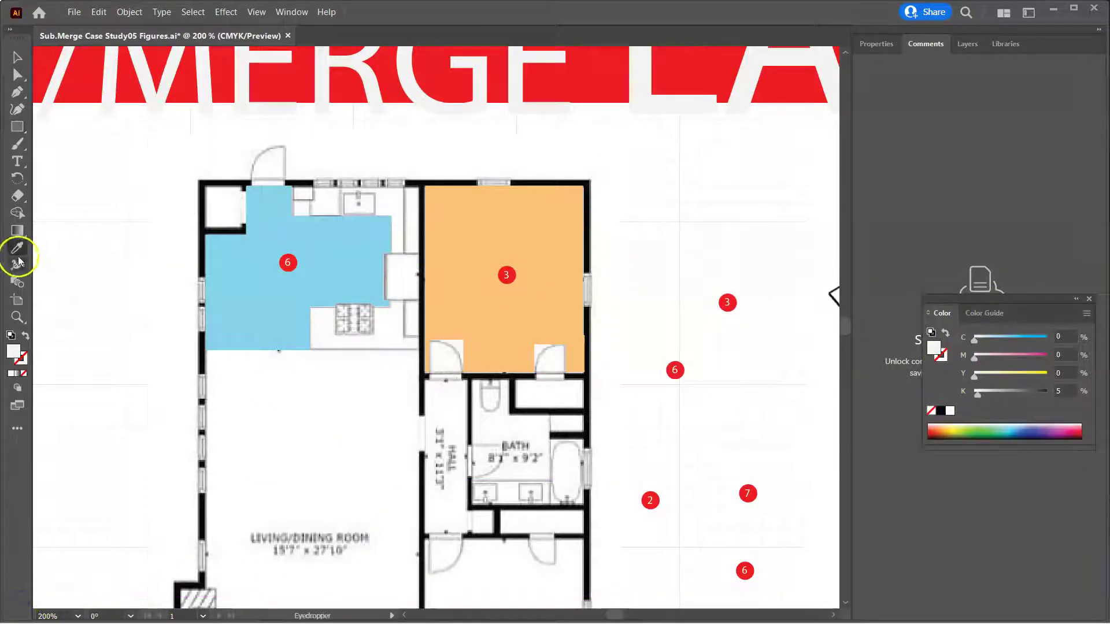
pyautogui.click(516, 216)
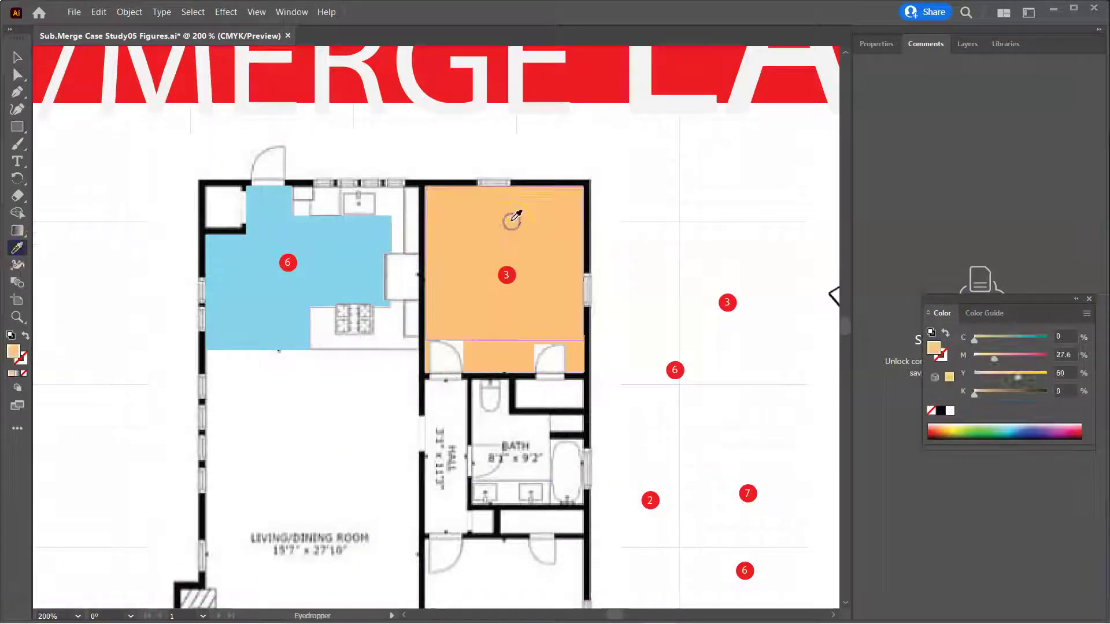
pyautogui.scroll(-10, 694, 364)
pyautogui.scroll(-2, 690, 366)
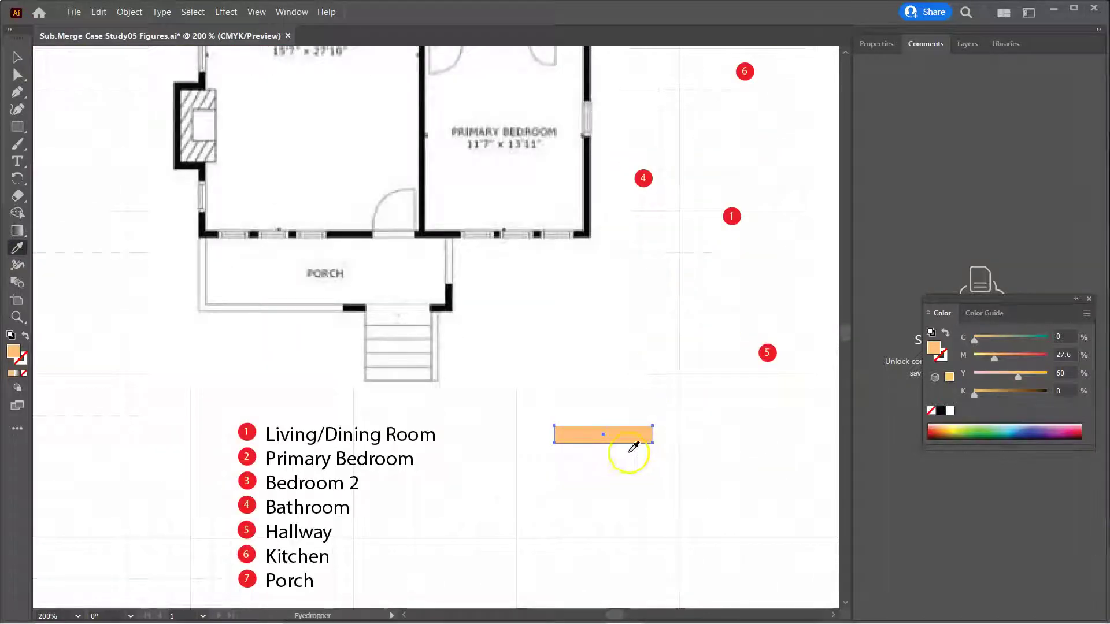
pyautogui.click(17, 58)
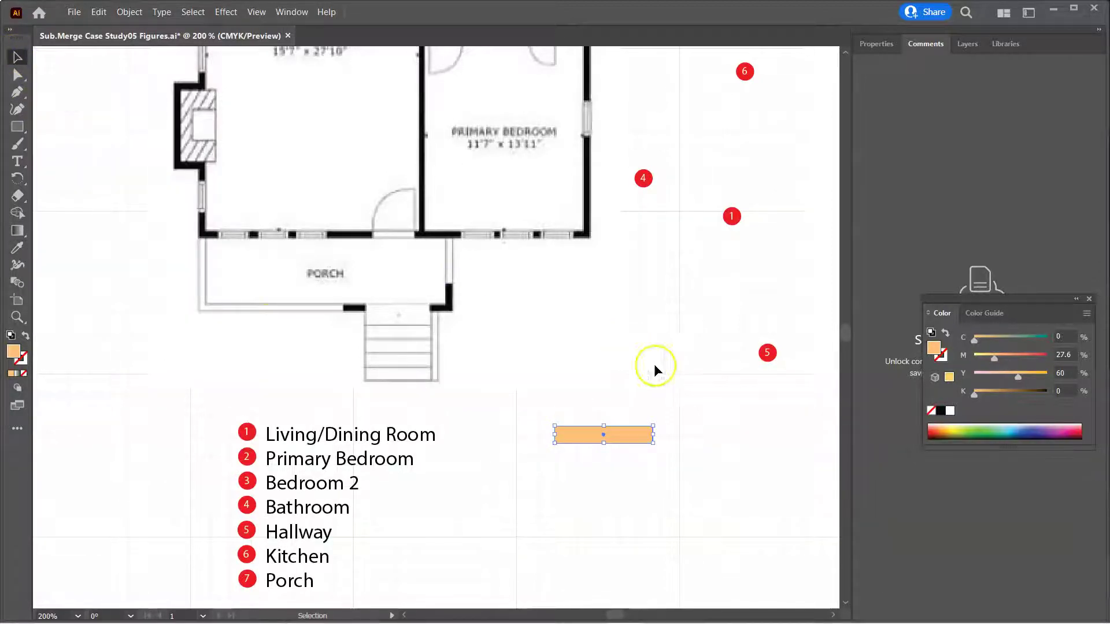
pyautogui.moveTo(632, 443); pyautogui.dragTo(726, 432)
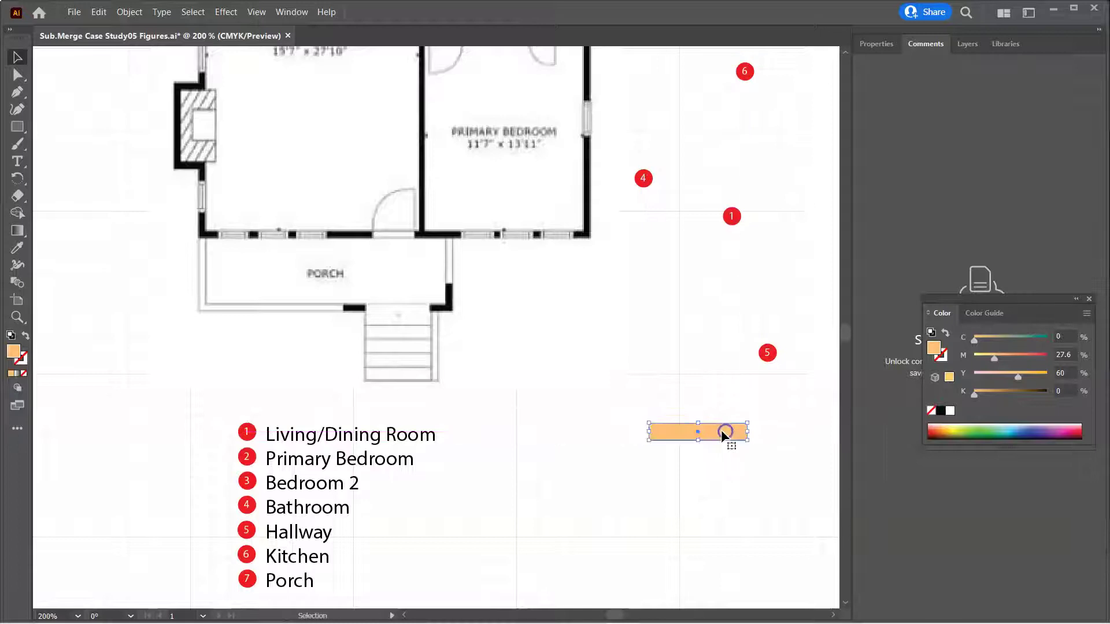
# - Isolate the room legend group and copy its first three text lines, Living/Dining Room through Bedroom 2
pyautogui.doubleClick(351, 439)
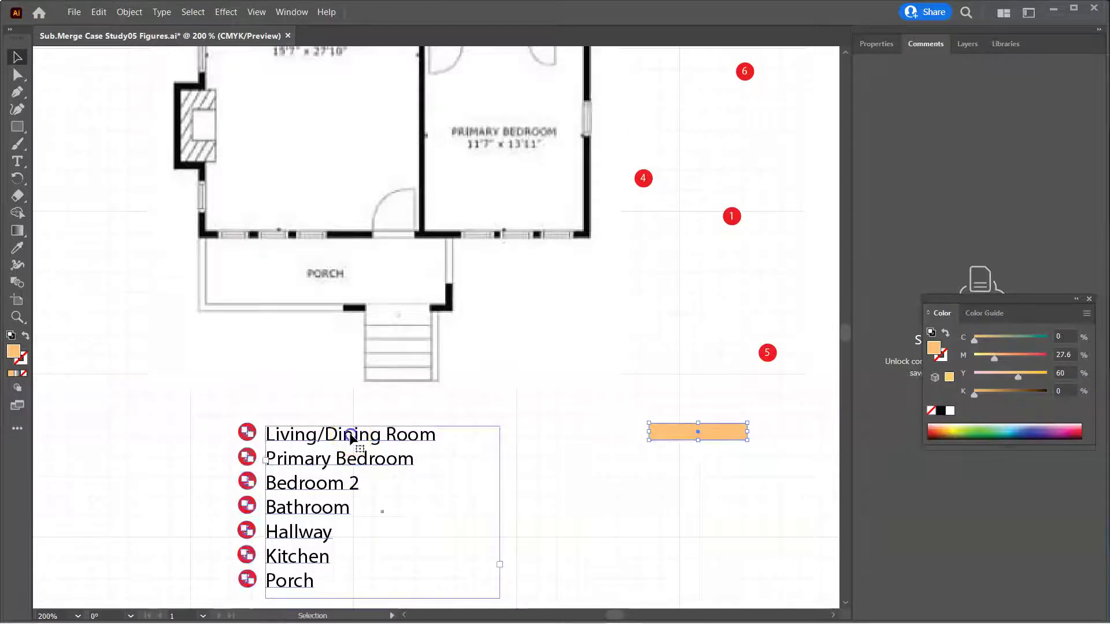
pyautogui.click(390, 437)
pyautogui.click(424, 442)
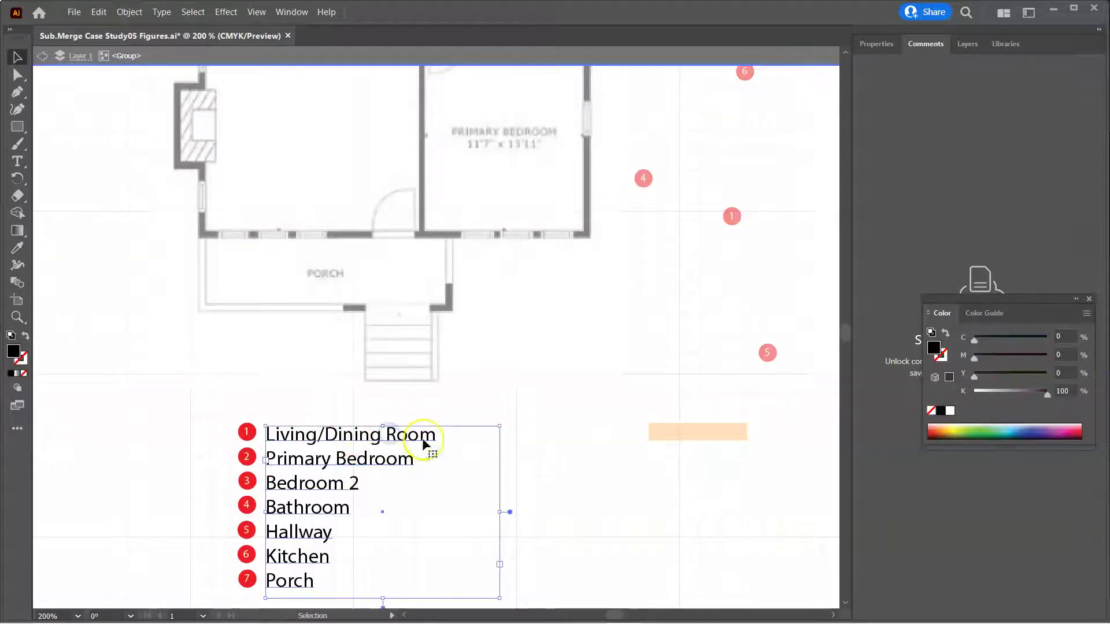
pyautogui.click(439, 438)
pyautogui.click(428, 437)
pyautogui.scroll(-2, 393, 447)
pyautogui.click(343, 496)
pyautogui.click(291, 494)
pyautogui.press('a')
pyautogui.click(300, 493)
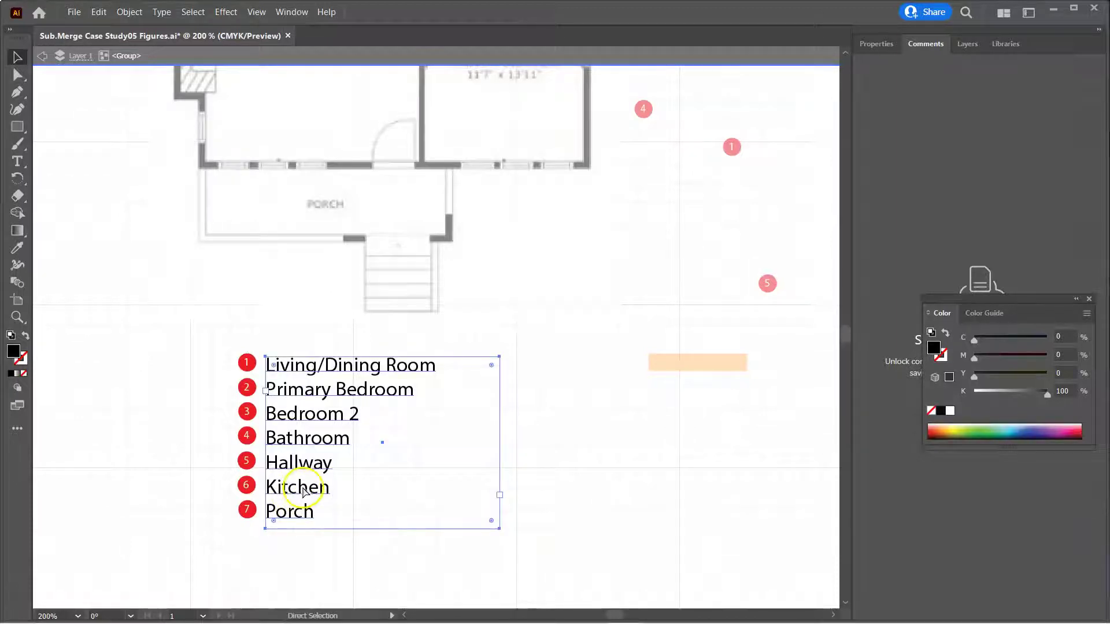
pyautogui.keyDown('alt'); pyautogui.click(303, 492); pyautogui.keyUp('alt')
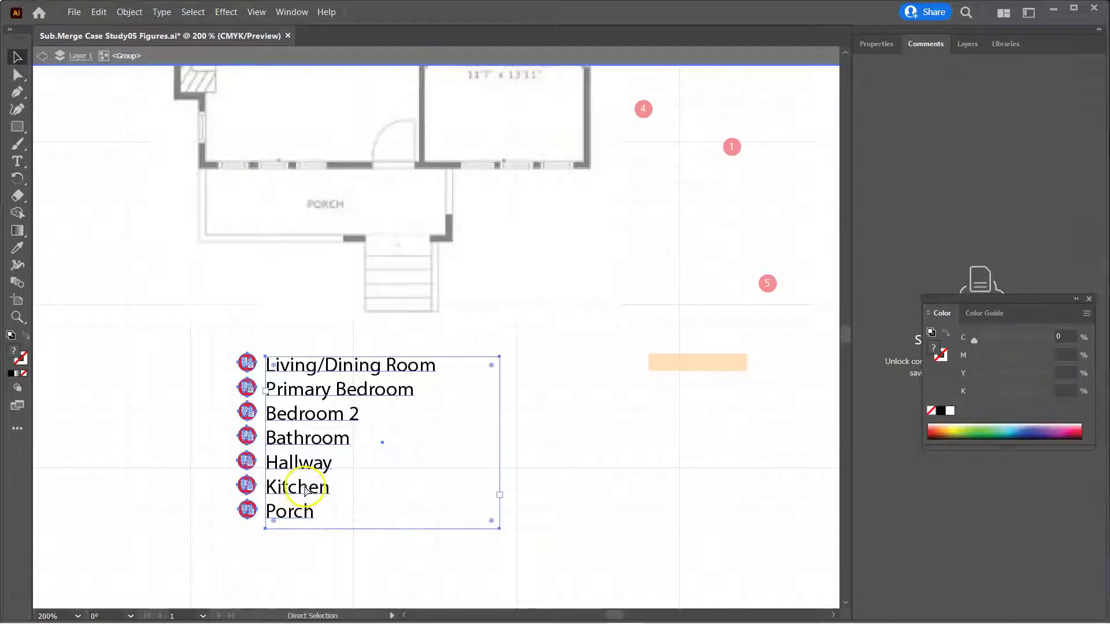
pyautogui.press('t')
pyautogui.click(324, 414)
pyautogui.moveTo(366, 417); pyautogui.dragTo(260, 361)
pyautogui.hotkey('ctrl', 'c')
pyautogui.press('ctrl')
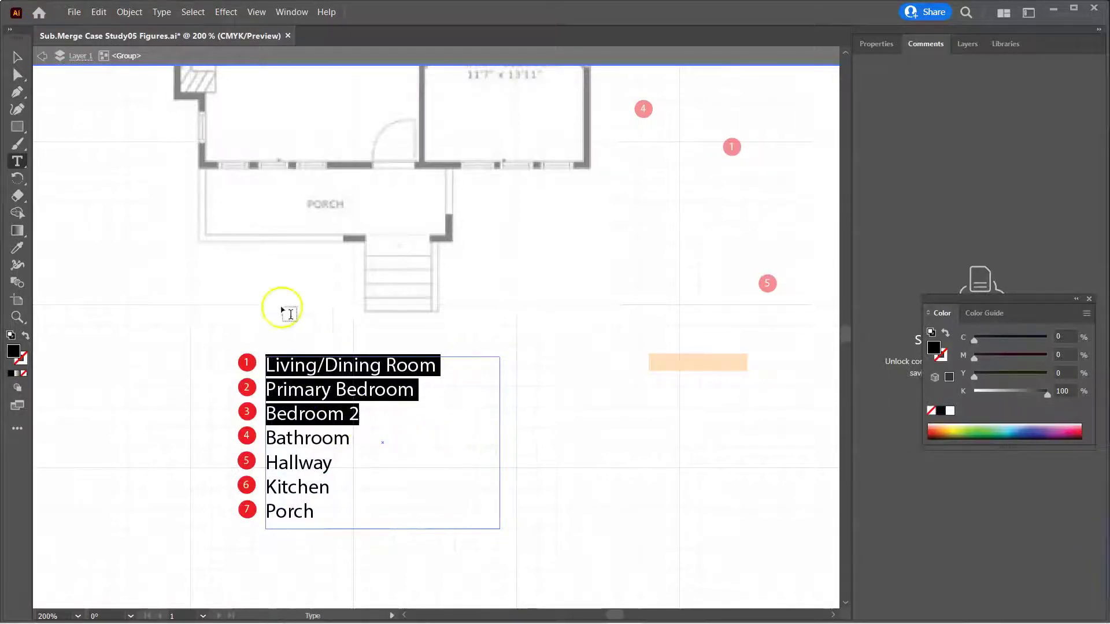
# - Exit isolation mode, paste the copied lines as a separate text object, and place it between the room list and the orange swatch
pyautogui.rightClick(544, 442)
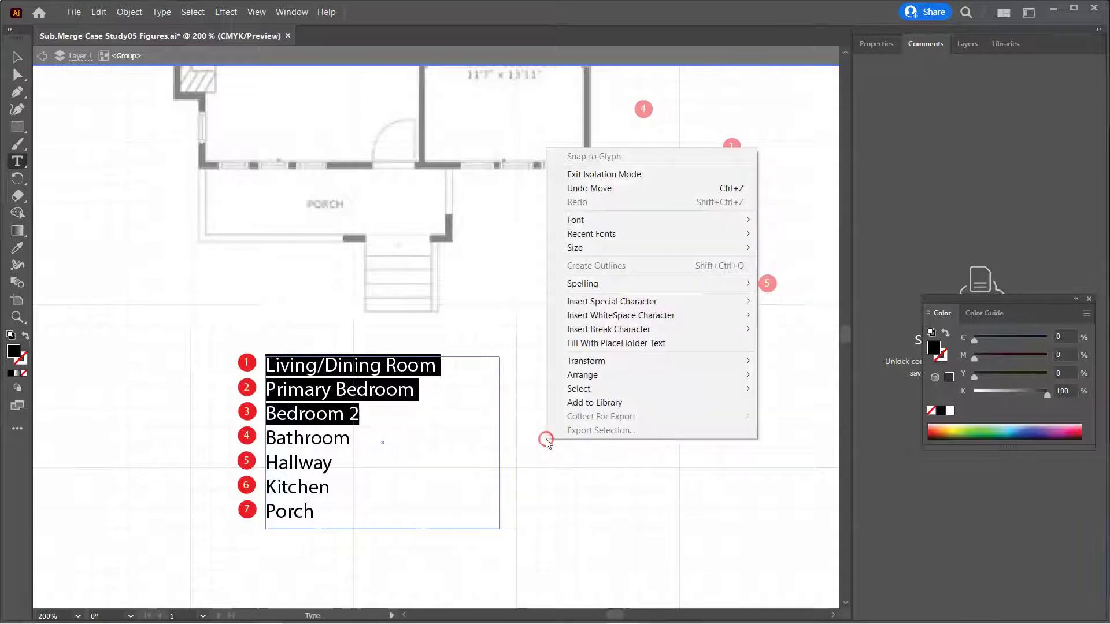
pyautogui.click(624, 178)
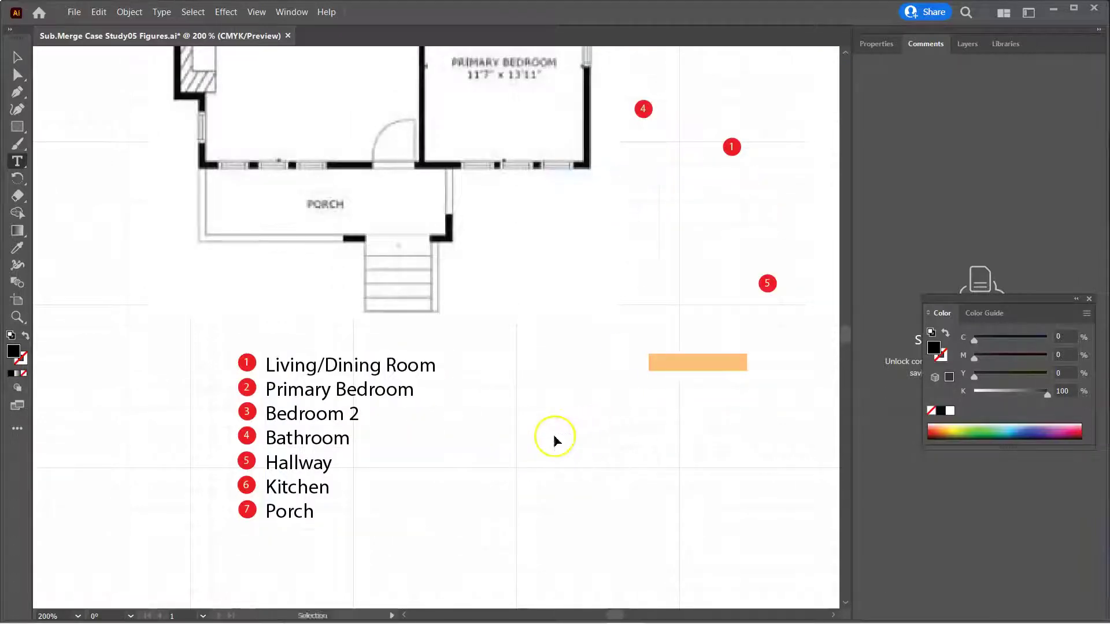
pyautogui.hotkey('ctrl', 'v')
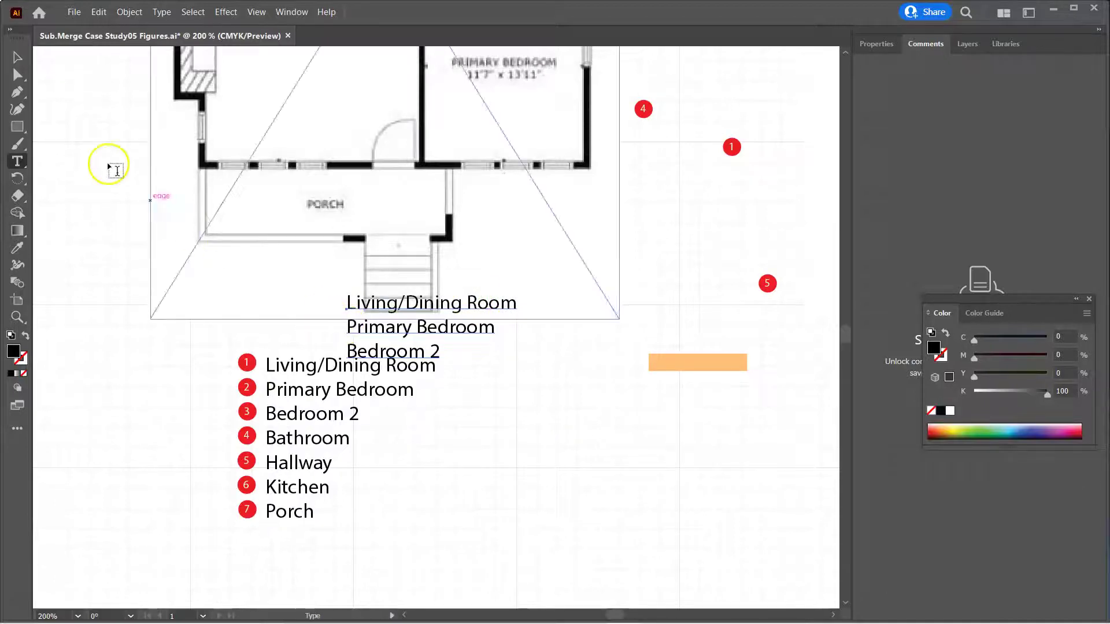
pyautogui.click(18, 58)
pyautogui.moveTo(438, 336); pyautogui.dragTo(565, 385)
# - Replace the pasted Living/Dining Room line with "Private Area"
pyautogui.doubleClick(552, 362)
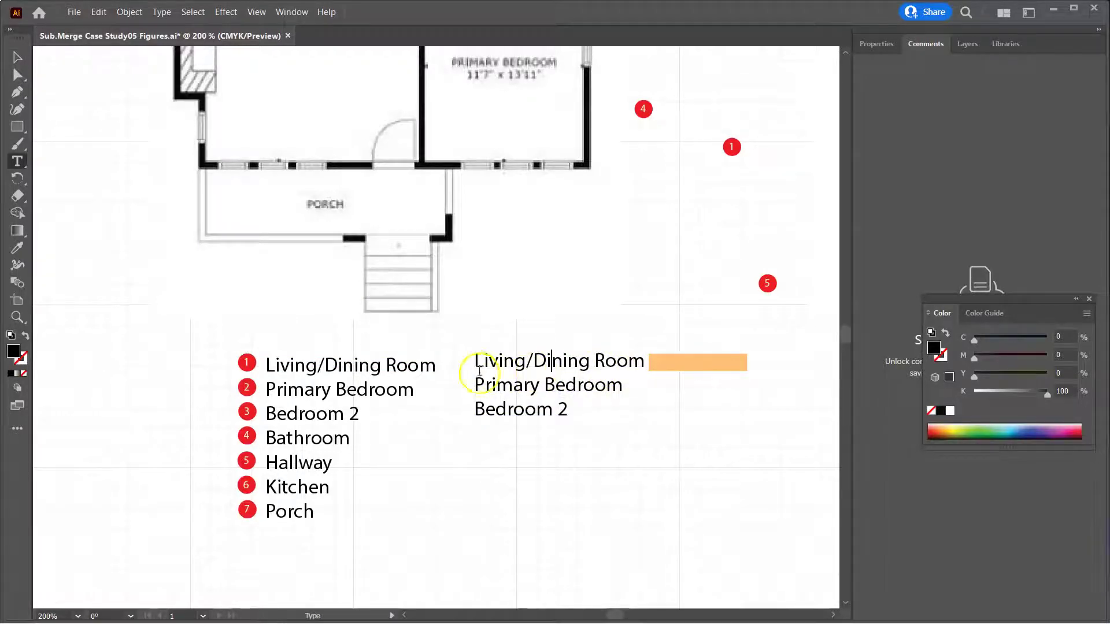
pyautogui.moveTo(473, 363); pyautogui.dragTo(642, 366)
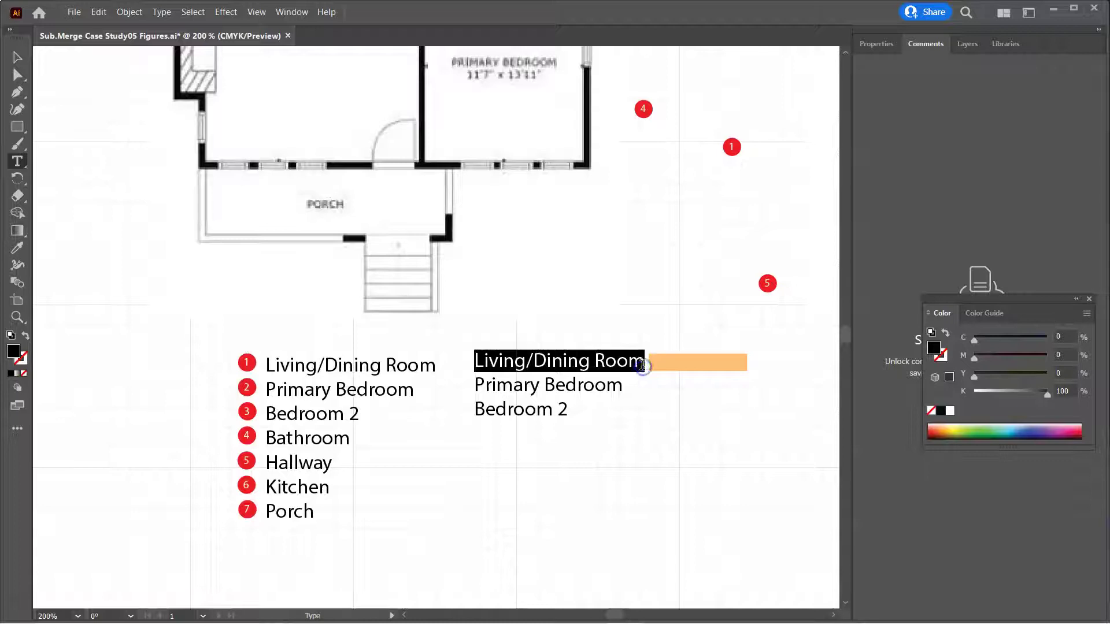
pyautogui.write('Private Area')
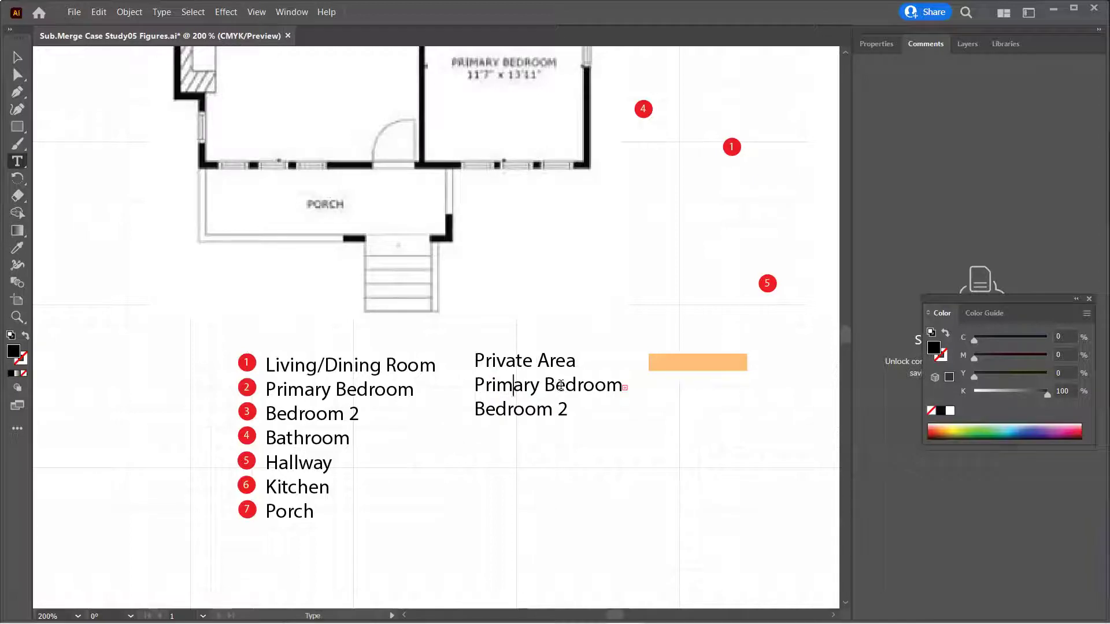
# - Replace the pasted Primary Bedroom line with "Public Areas" and amend the line above it to "Private Areas"
pyautogui.hotkey('shift', 'Right')
pyautogui.hotkey('shift', 'Right')
pyautogui.hotkey('shift', 'Right')
pyautogui.hotkey('shift', 'Right')
pyautogui.hotkey('shift', 'Right')
pyautogui.hotkey('shift', 'Right')
pyautogui.hotkey('shift', 'Right')
pyautogui.hotkey('shift', 'Right')
pyautogui.hotkey('shift', 'Right')
pyautogui.hotkey('shift', 'Right')
pyautogui.hotkey('shift', 'Right')
pyautogui.hotkey('shift', 'Right')
pyautogui.hotkey('shift', 'Right')
pyautogui.hotkey('shift', 'Right')
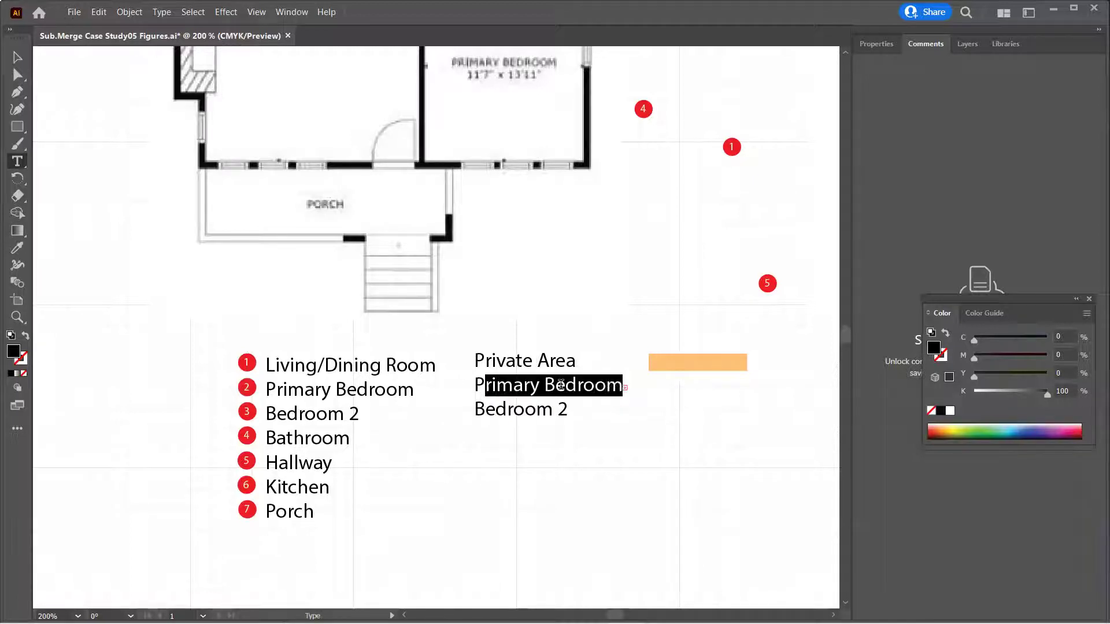
pyautogui.write('ublic Areas')
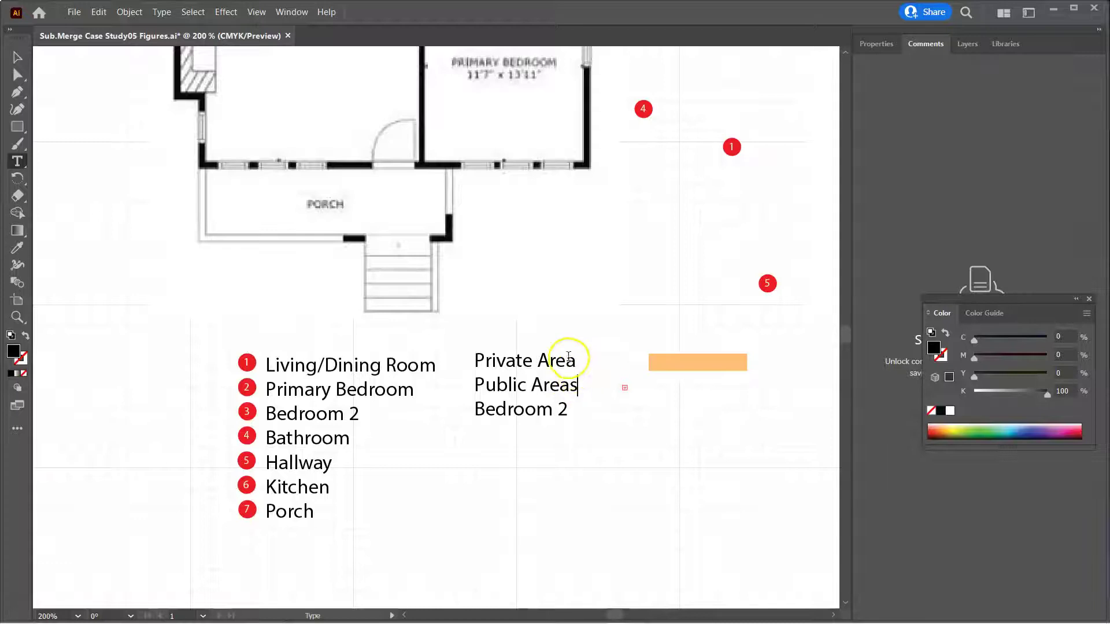
pyautogui.click(576, 361)
pyautogui.write('s')
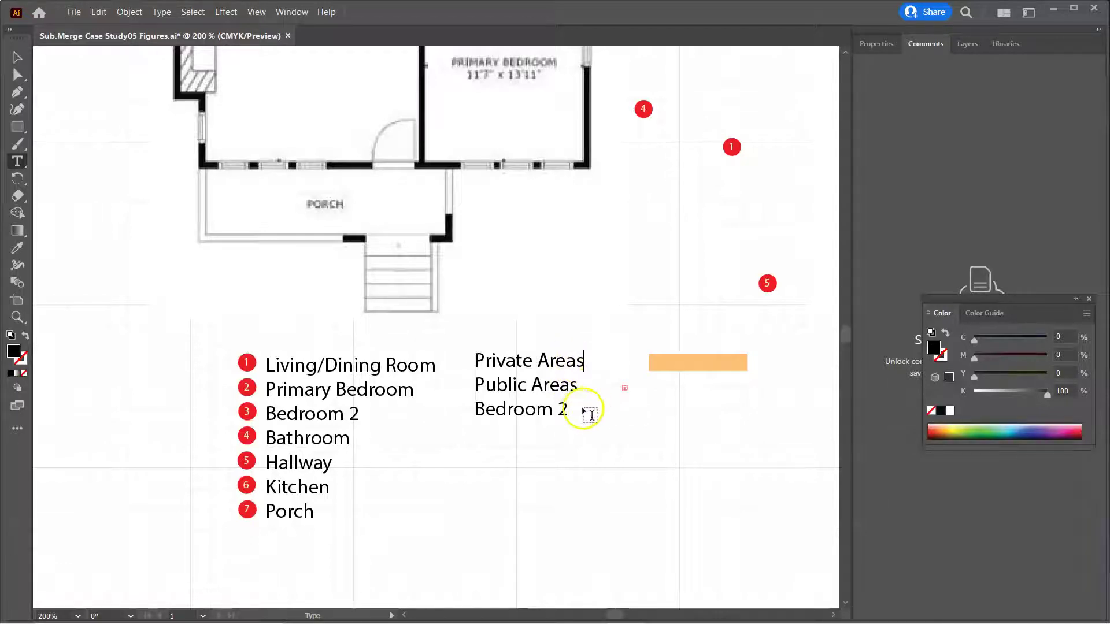
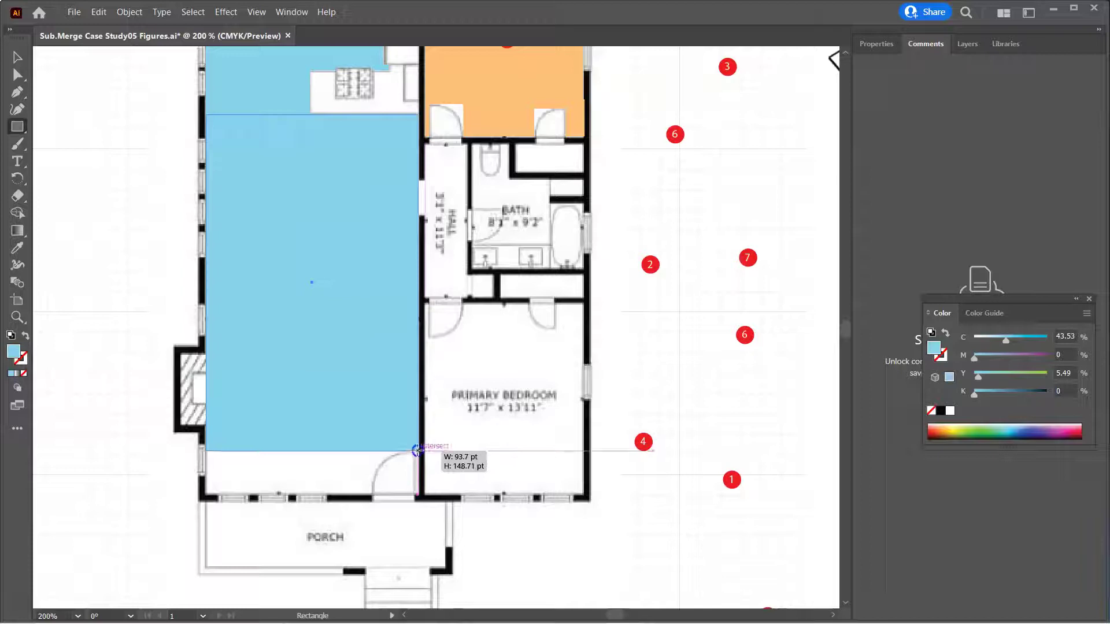
# - Cover the living/dining room with a blue rectangle about 94 by 149 pt and two smaller ones on either side of the entry door
pyautogui.moveTo(417, 450); pyautogui.dragTo(417, 450)
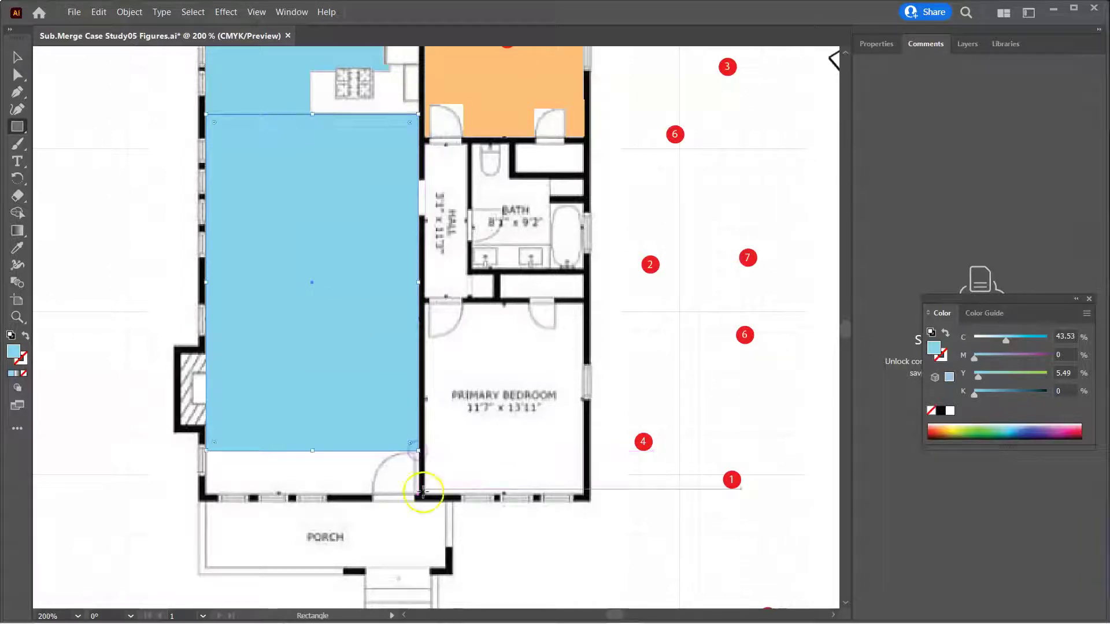
pyautogui.scroll(1, 415, 509)
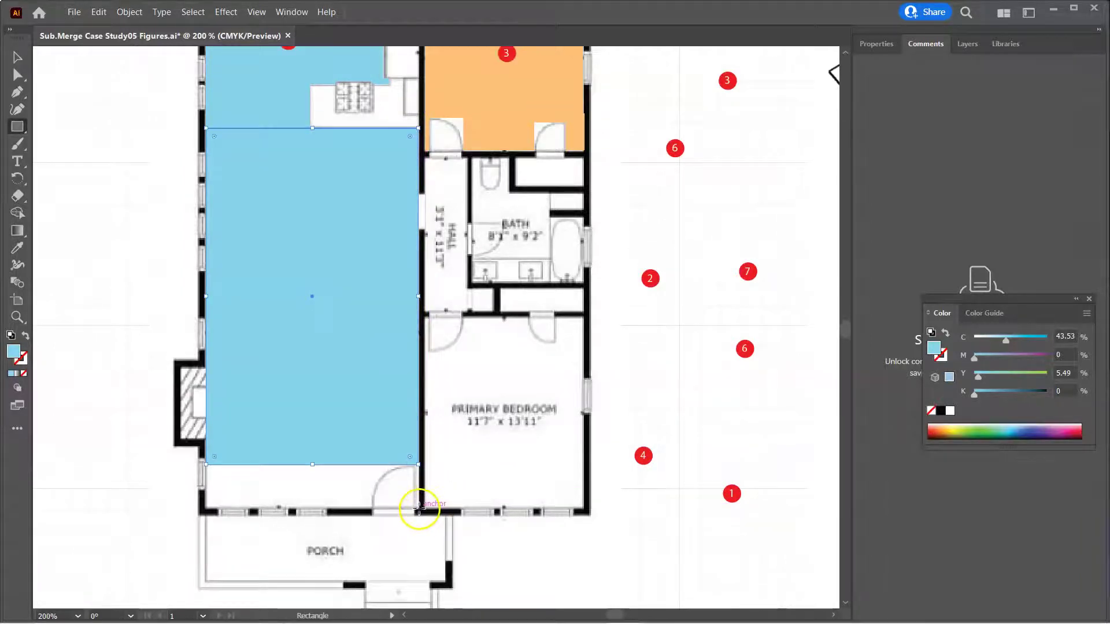
pyautogui.moveTo(417, 508); pyautogui.dragTo(416, 466)
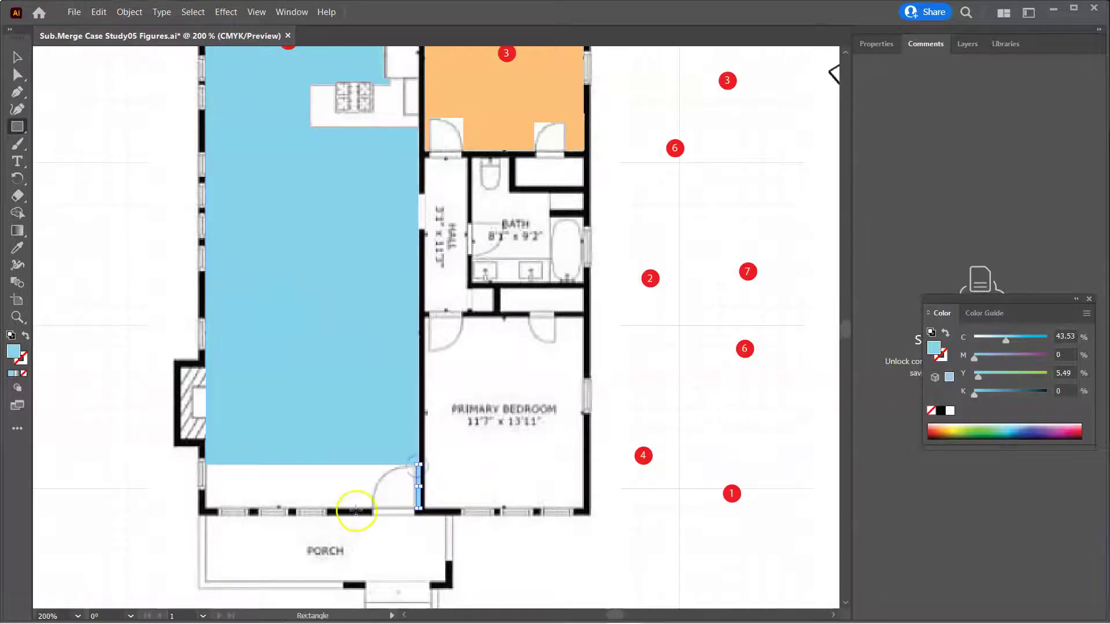
pyautogui.moveTo(372, 508); pyautogui.dragTo(207, 462)
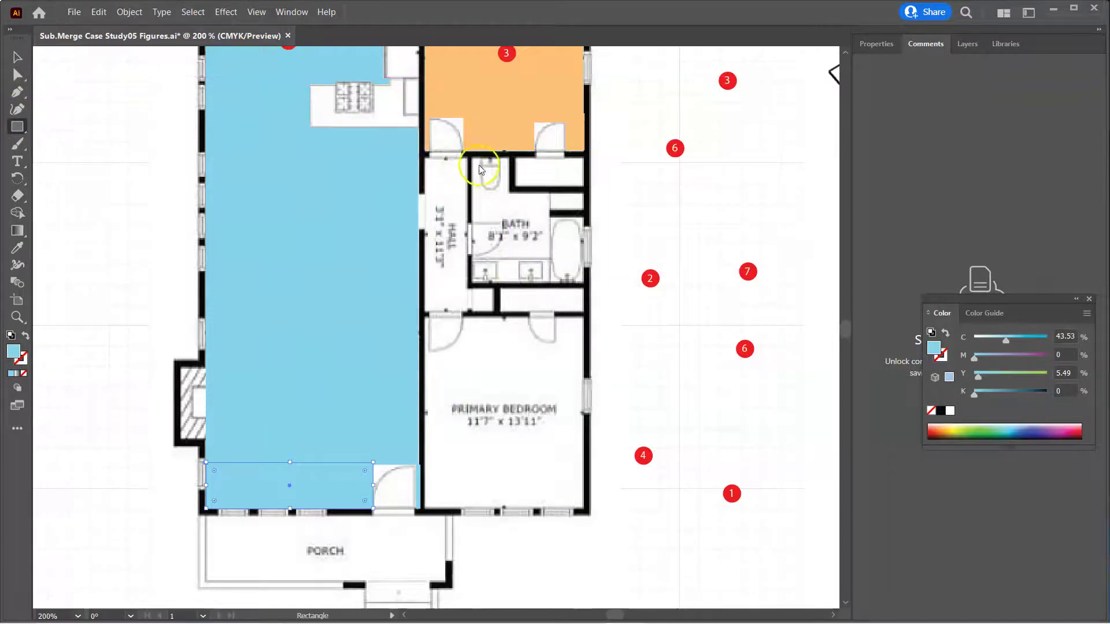
# - Draw a blue rectangle covering the hallway between the living/dining room and the bath
pyautogui.scroll(3, 455, 294)
pyautogui.scroll(-10, 454, 289)
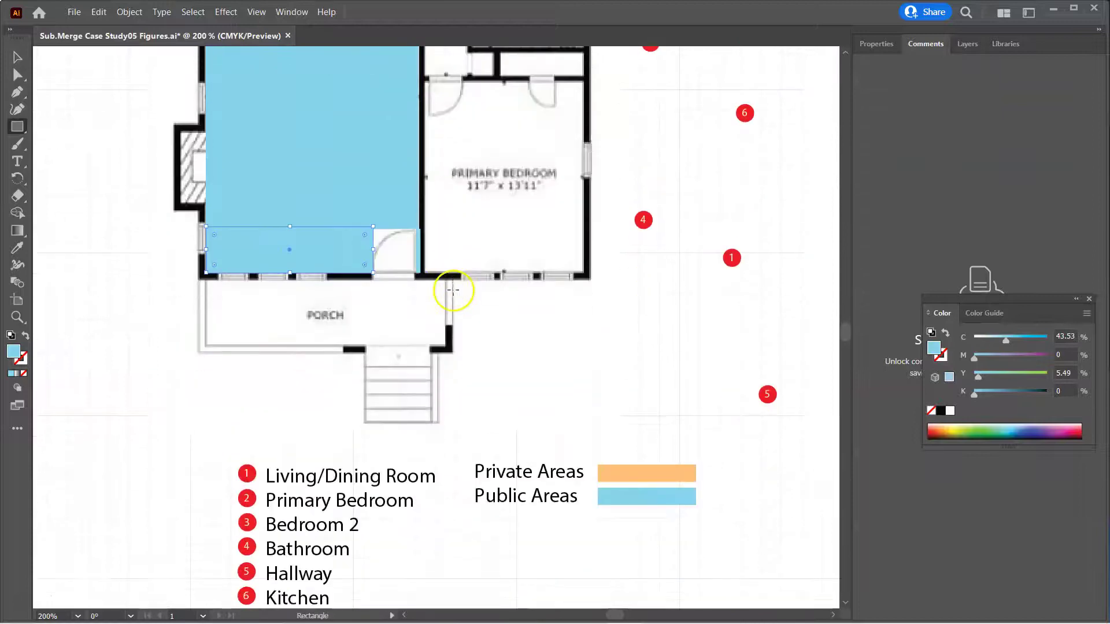
pyautogui.scroll(5, 520, 376)
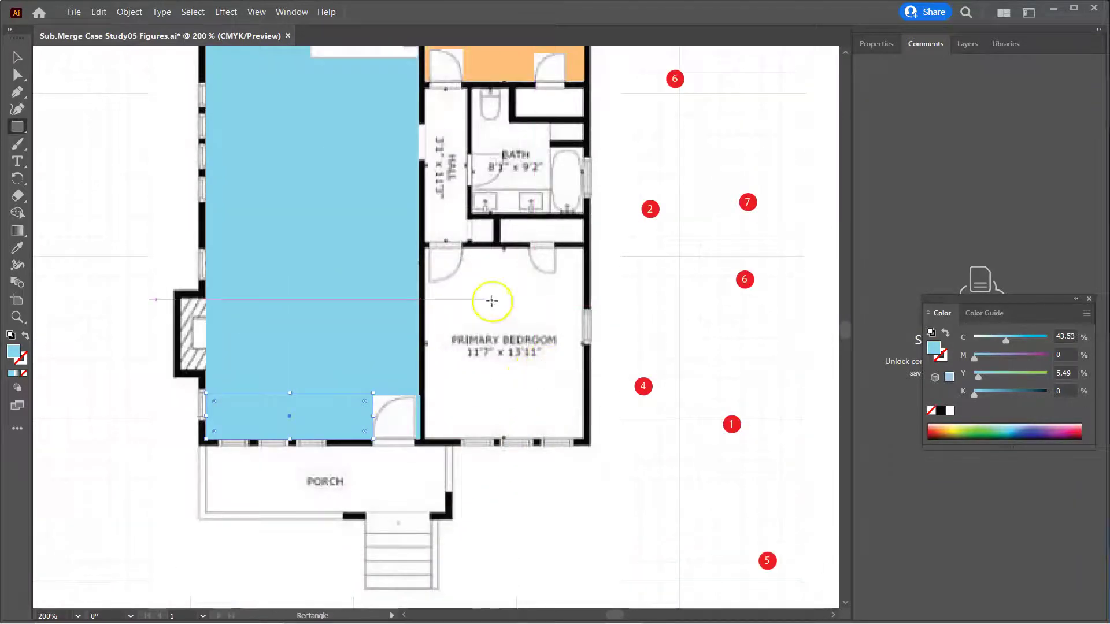
pyautogui.scroll(3, 485, 292)
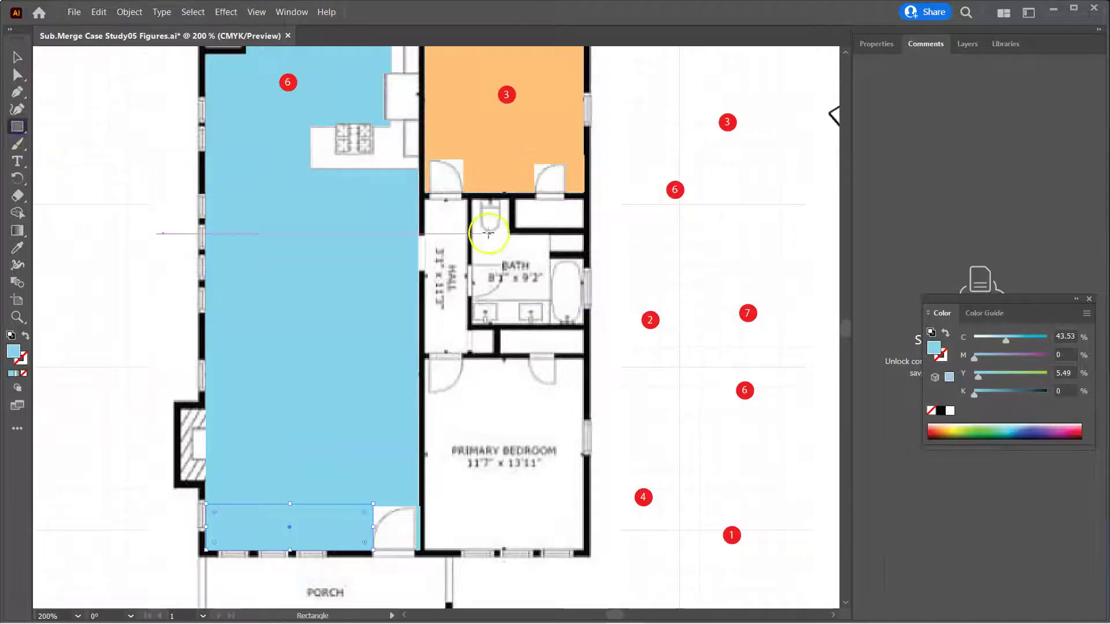
pyautogui.moveTo(467, 200); pyautogui.dragTo(424, 353)
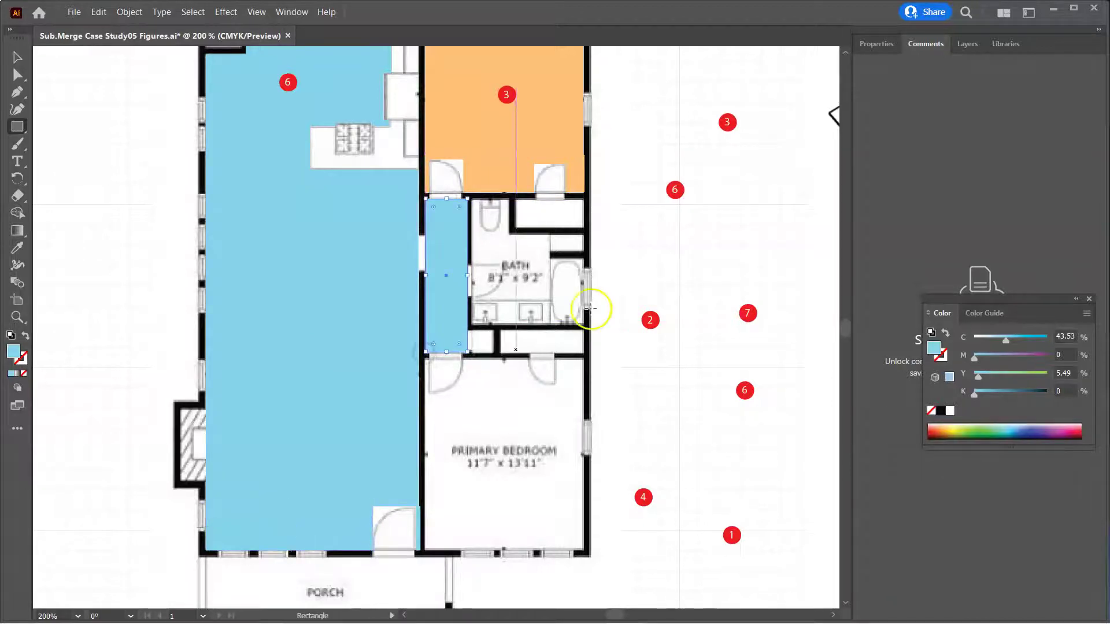
# - Bring the number 1 marker to the front of the stacking order and place it inside the blue living/dining room
pyautogui.click(17, 57)
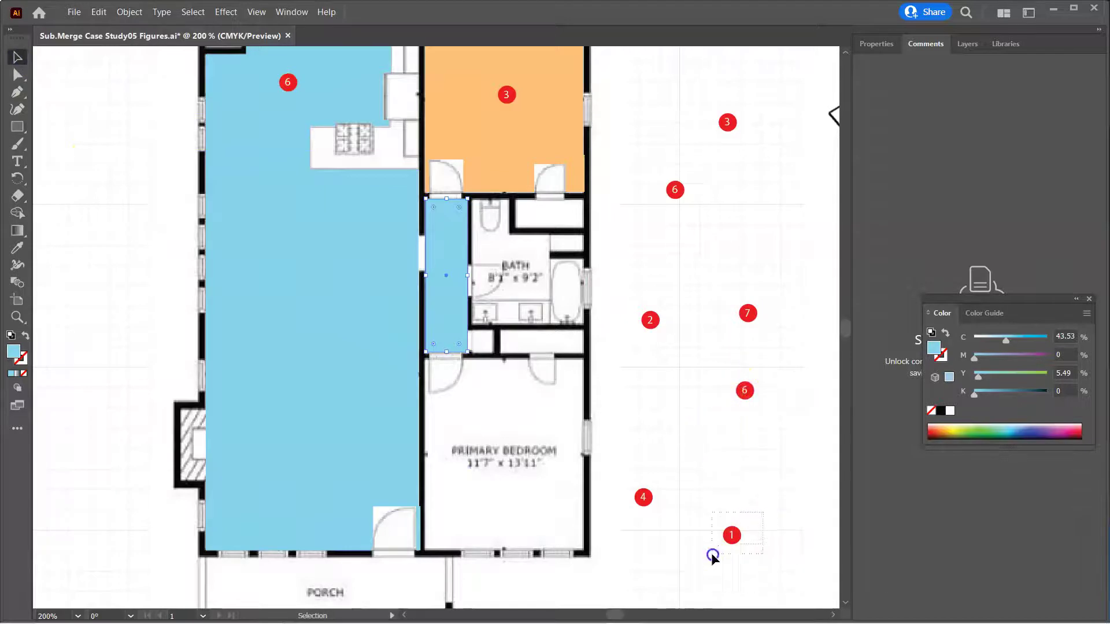
pyautogui.moveTo(730, 534)
pyautogui.mouseDown()
pyautogui.moveTo(721, 496)
pyautogui.moveTo(330, 305)
pyautogui.moveTo(741, 504)
pyautogui.moveTo(733, 496)
pyautogui.mouseUp()
pyautogui.rightClick(733, 496)
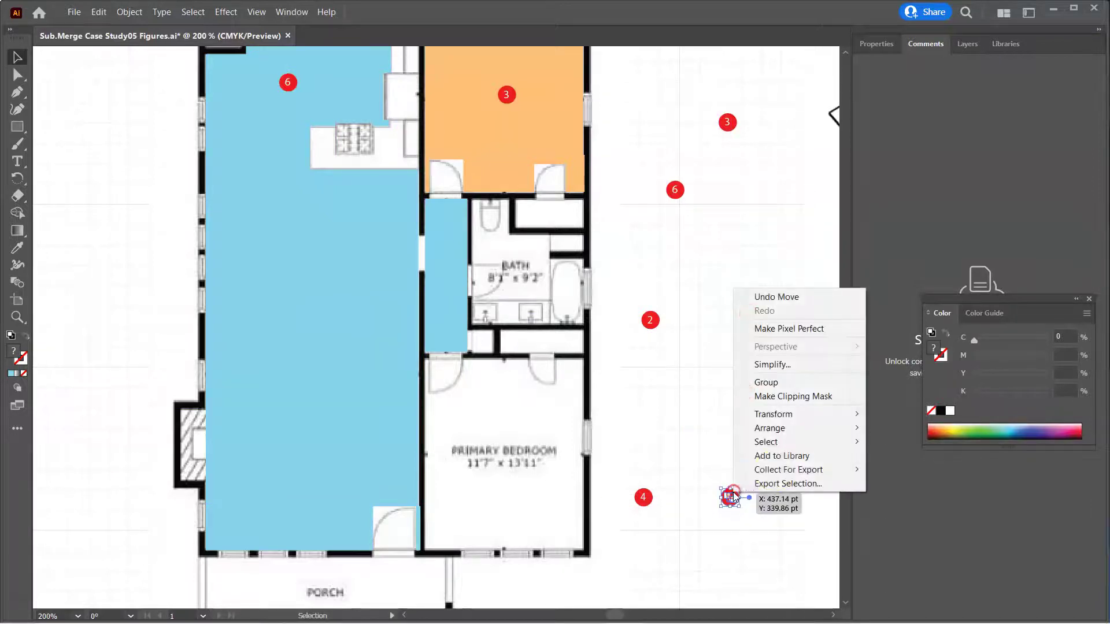
pyautogui.moveTo(795, 431)
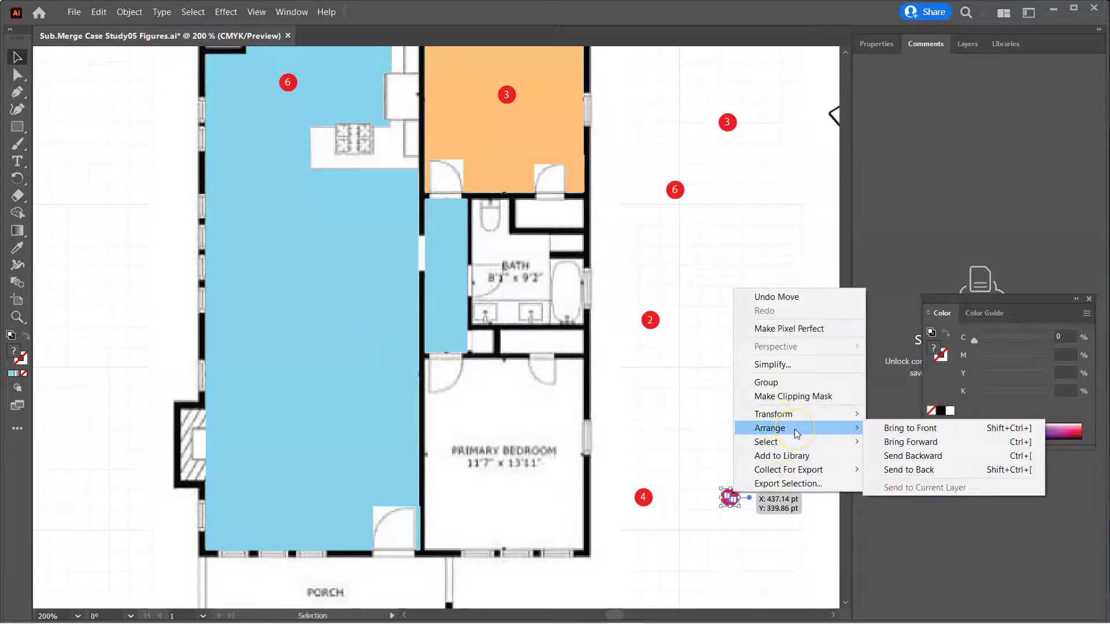
pyautogui.click(886, 429)
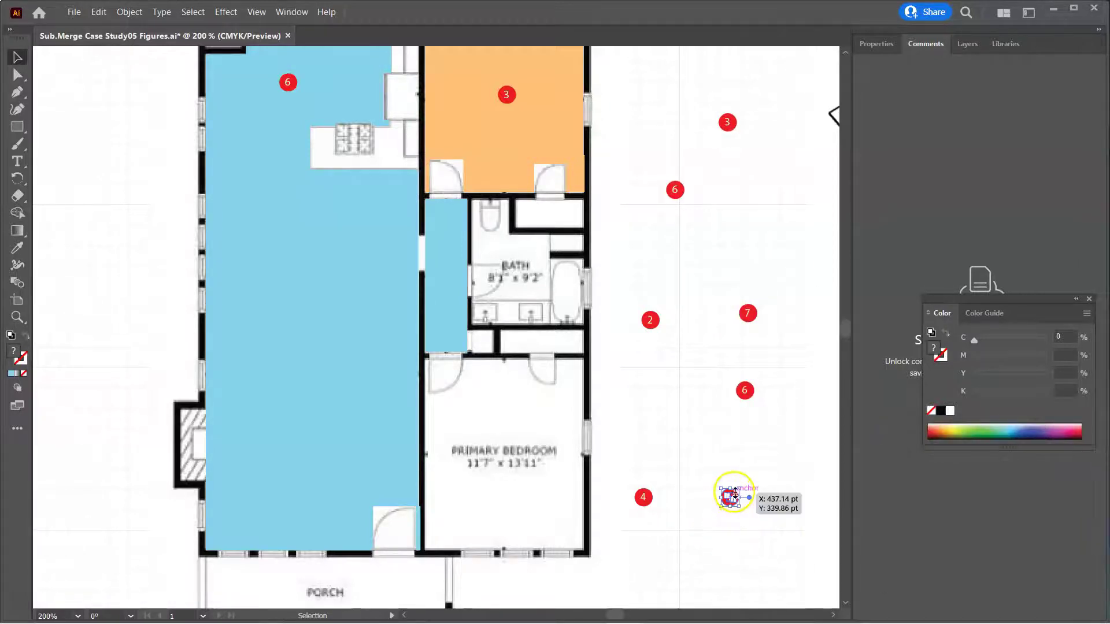
pyautogui.moveTo(731, 497)
pyautogui.mouseDown()
pyautogui.moveTo(660, 398)
pyautogui.moveTo(298, 322)
pyautogui.moveTo(288, 423)
pyautogui.moveTo(303, 409)
pyautogui.mouseUp()
pyautogui.scroll(-5, 633, 480)
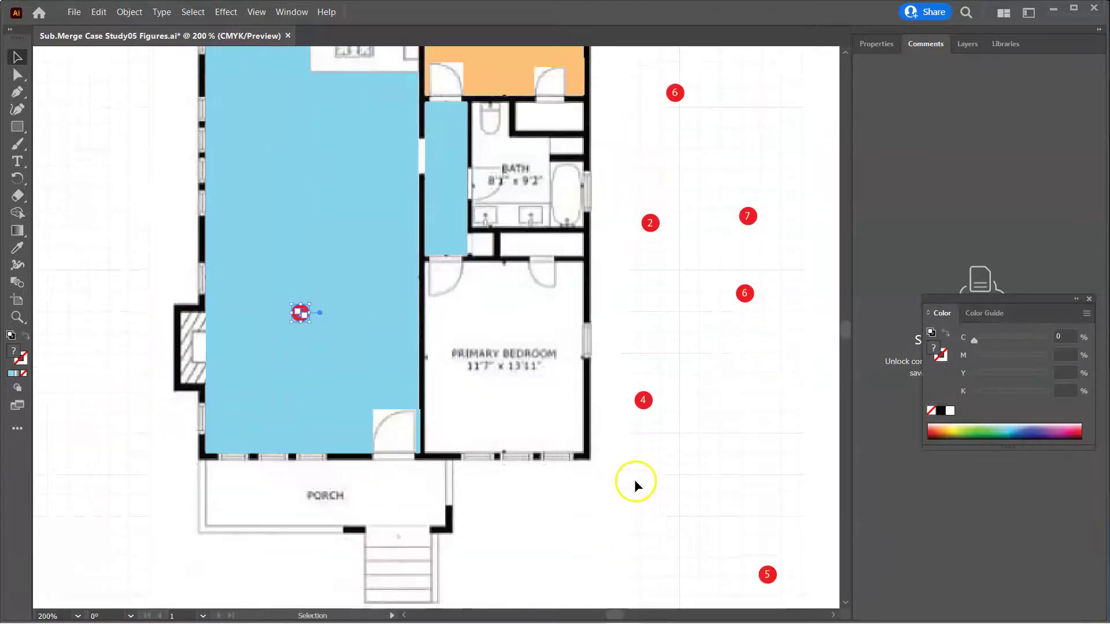
pyautogui.scroll(-1, 633, 481)
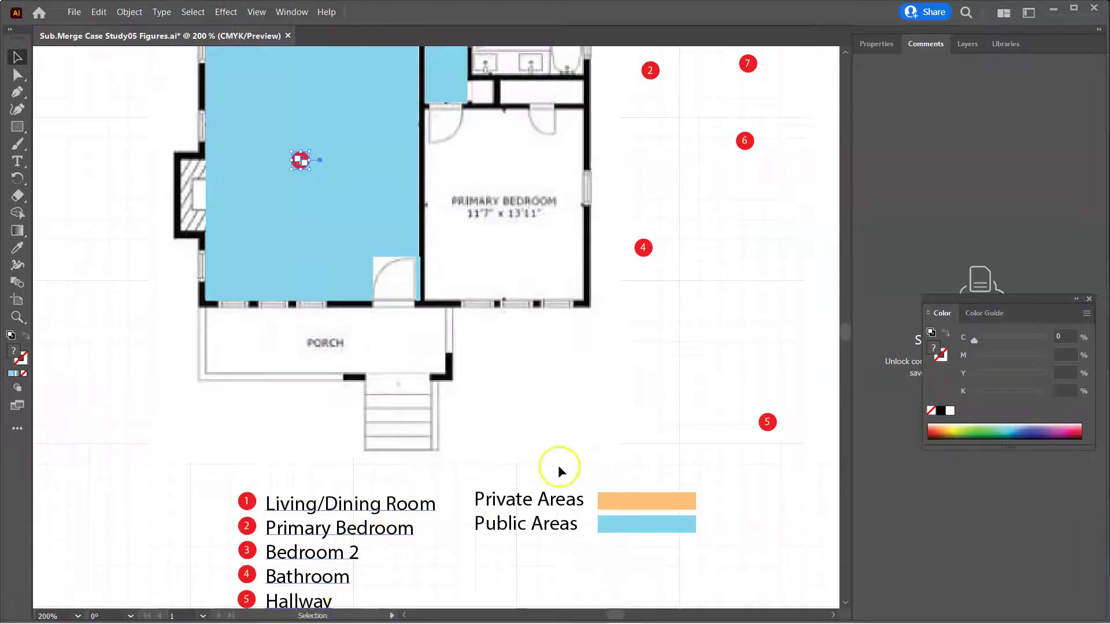
# - Bring the number 5 marker to the front of the stacking order and place it inside the blue hallway
pyautogui.scroll(2, 651, 401)
pyautogui.scroll(2, 652, 404)
pyautogui.scroll(-3, 680, 424)
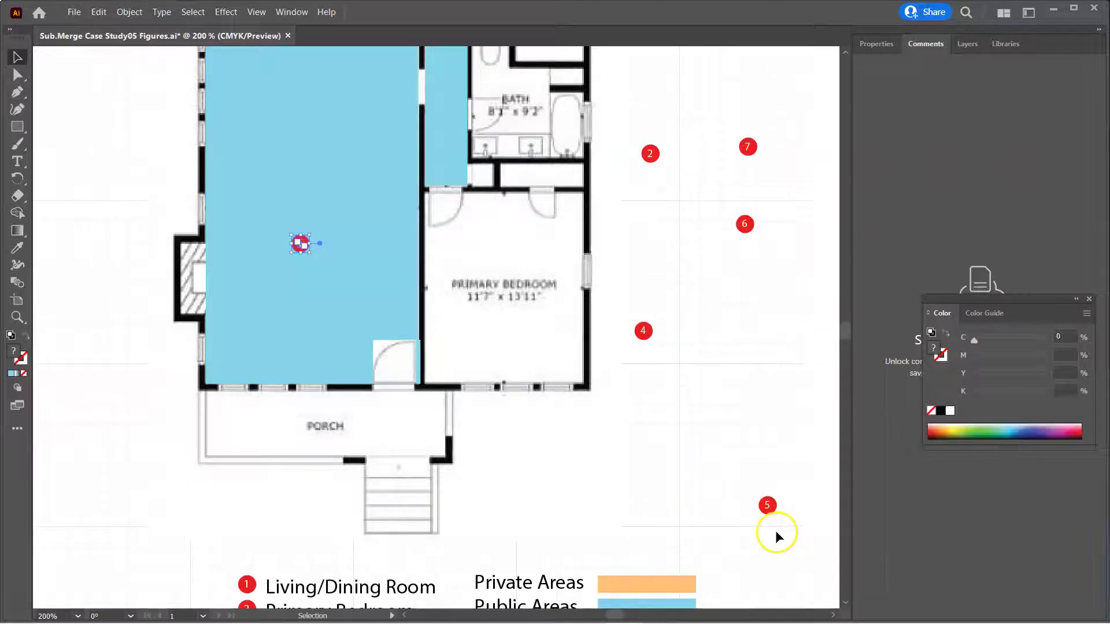
pyautogui.click(768, 504)
pyautogui.rightClick(768, 503)
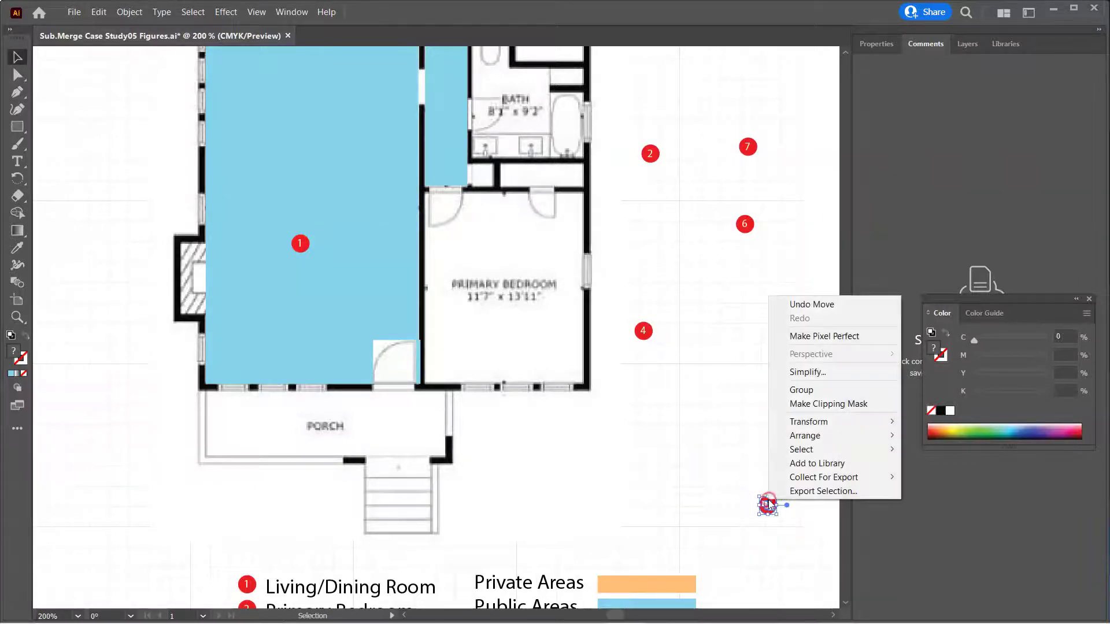
pyautogui.moveTo(817, 435)
pyautogui.click(910, 437)
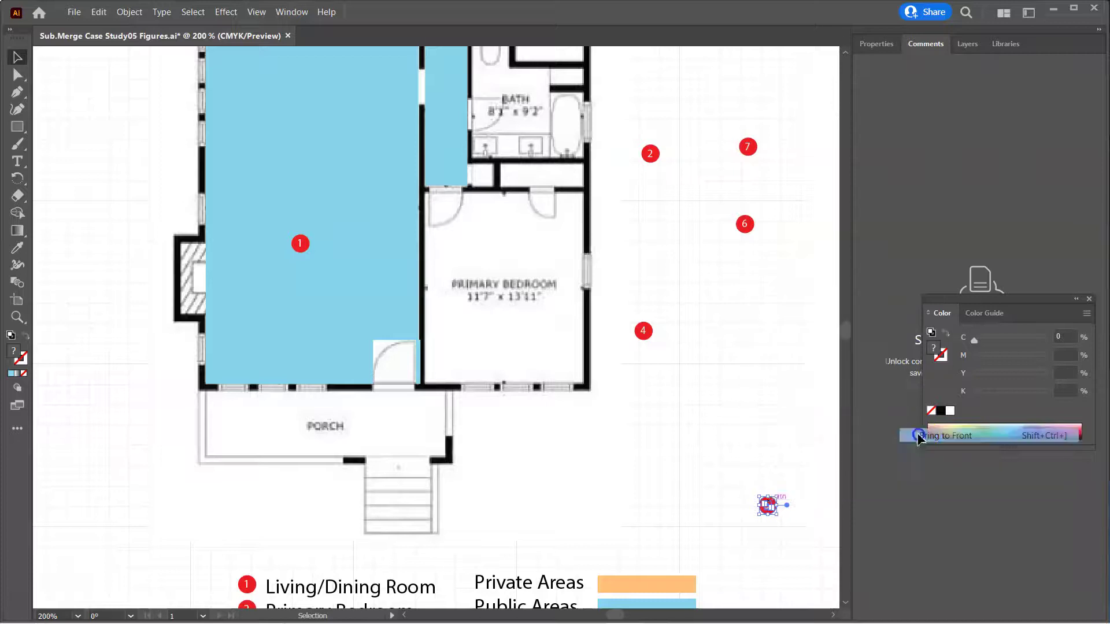
pyautogui.moveTo(768, 504)
pyautogui.mouseDown()
pyautogui.moveTo(550, 272)
pyautogui.moveTo(468, 110)
pyautogui.mouseUp()
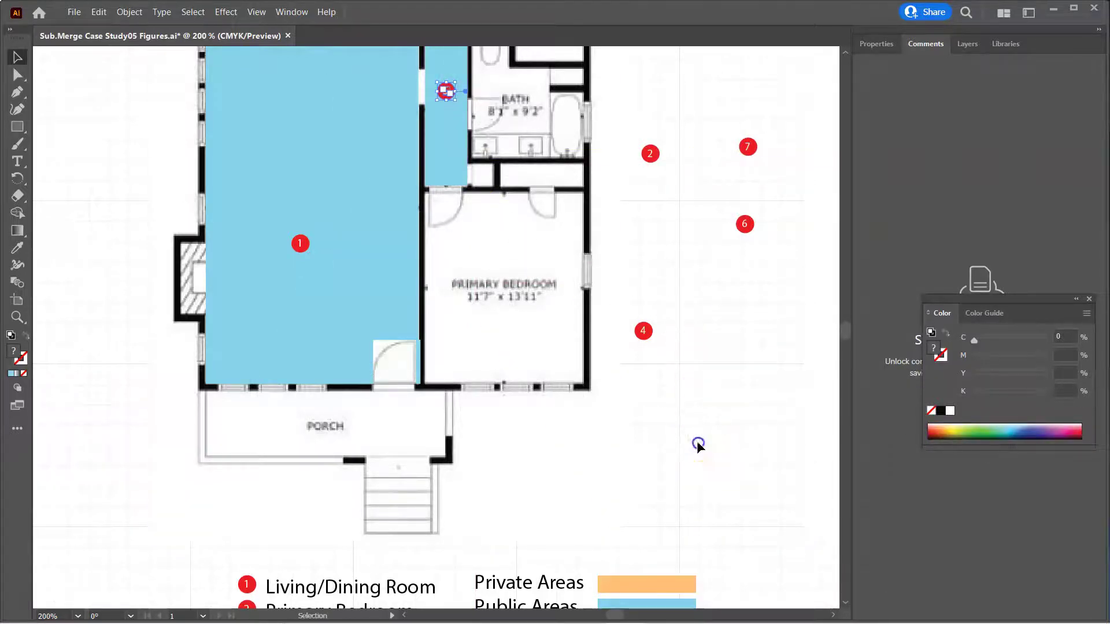
pyautogui.click(696, 440)
# - Draw a rectangle across the bath floor just above the room label and fill it with the orange sampled from Bedroom 2
pyautogui.scroll(5, 671, 469)
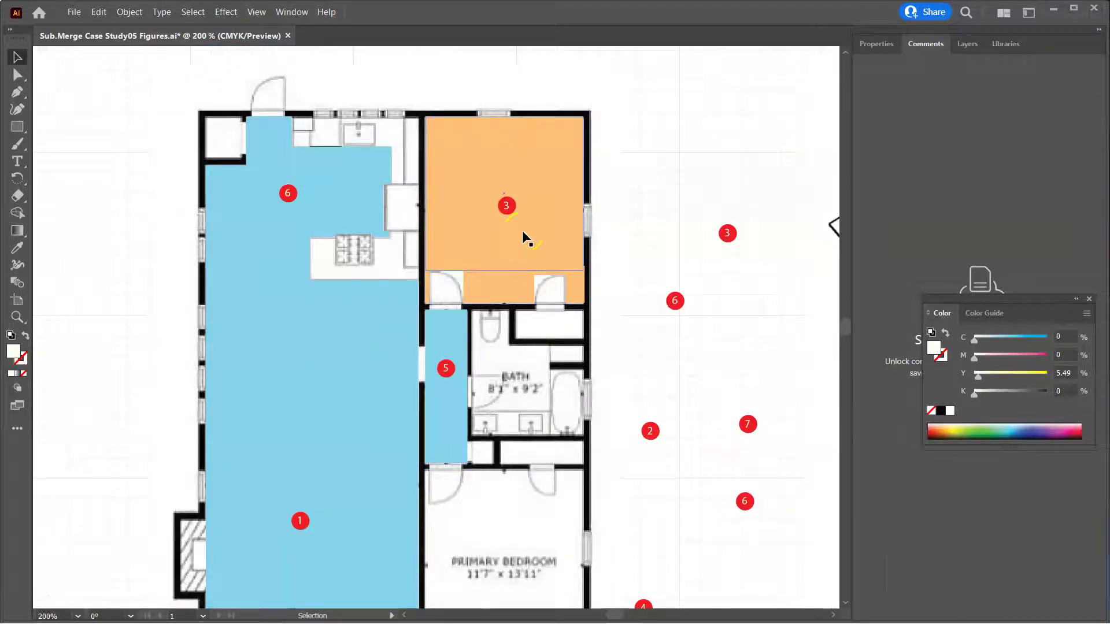
pyautogui.scroll(-2, 526, 237)
pyautogui.click(527, 320)
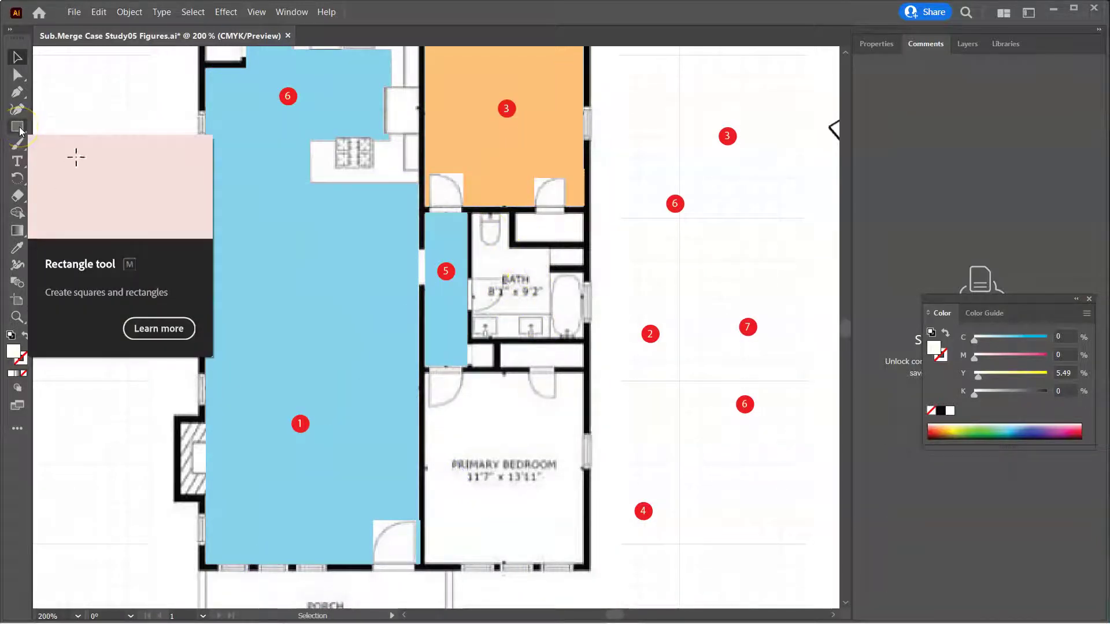
pyautogui.click(18, 126)
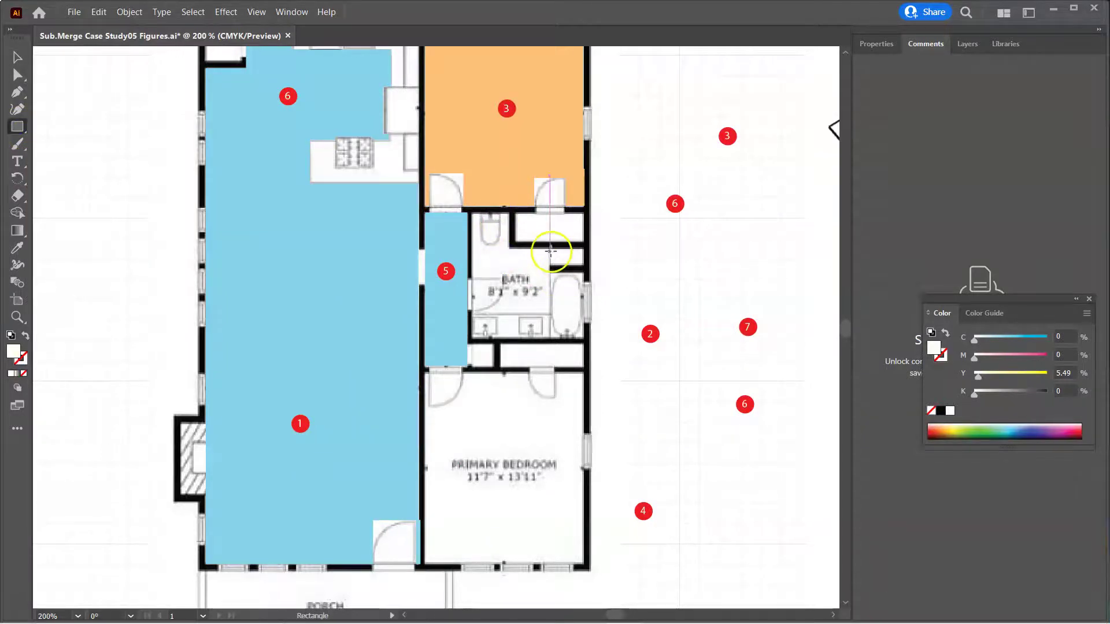
pyautogui.moveTo(549, 249); pyautogui.dragTo(471, 276)
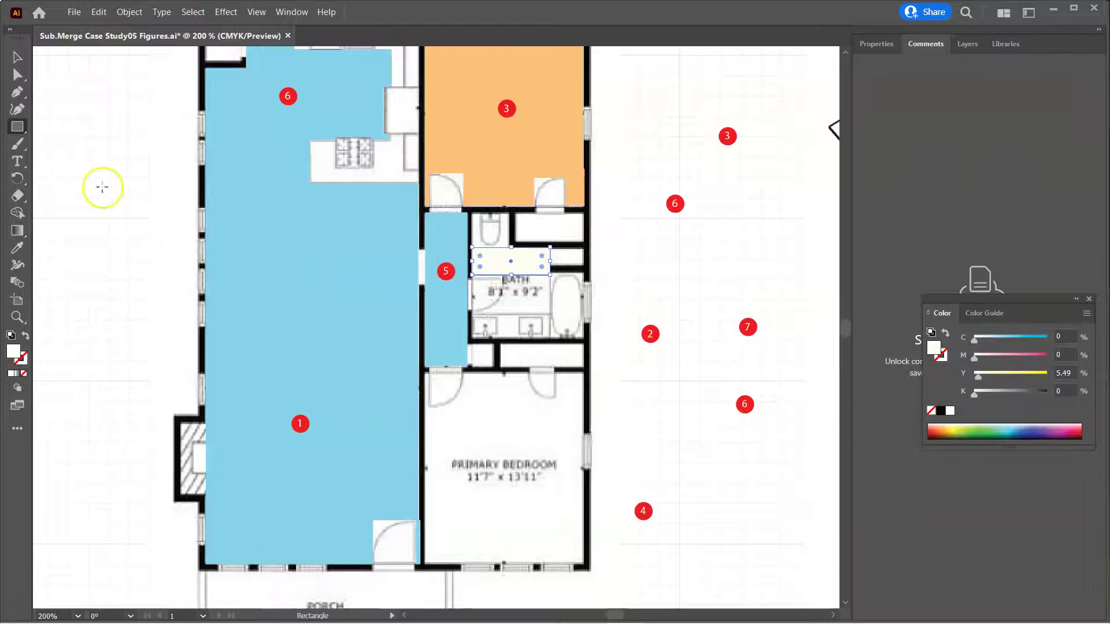
pyautogui.click(18, 145)
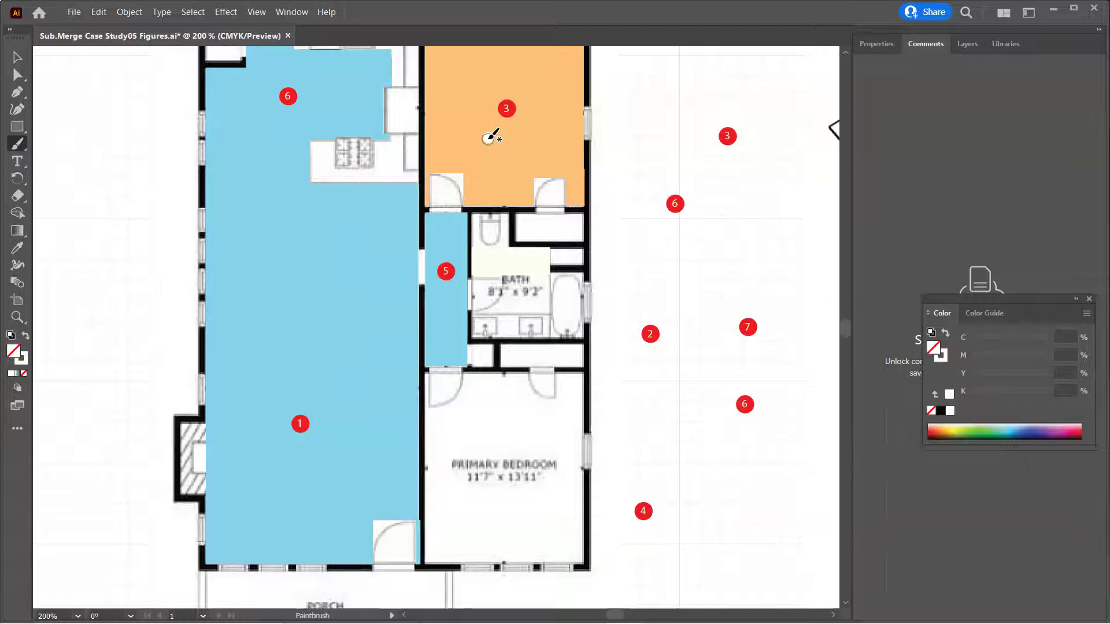
pyautogui.click(18, 248)
pyautogui.click(463, 64)
pyautogui.click(477, 144)
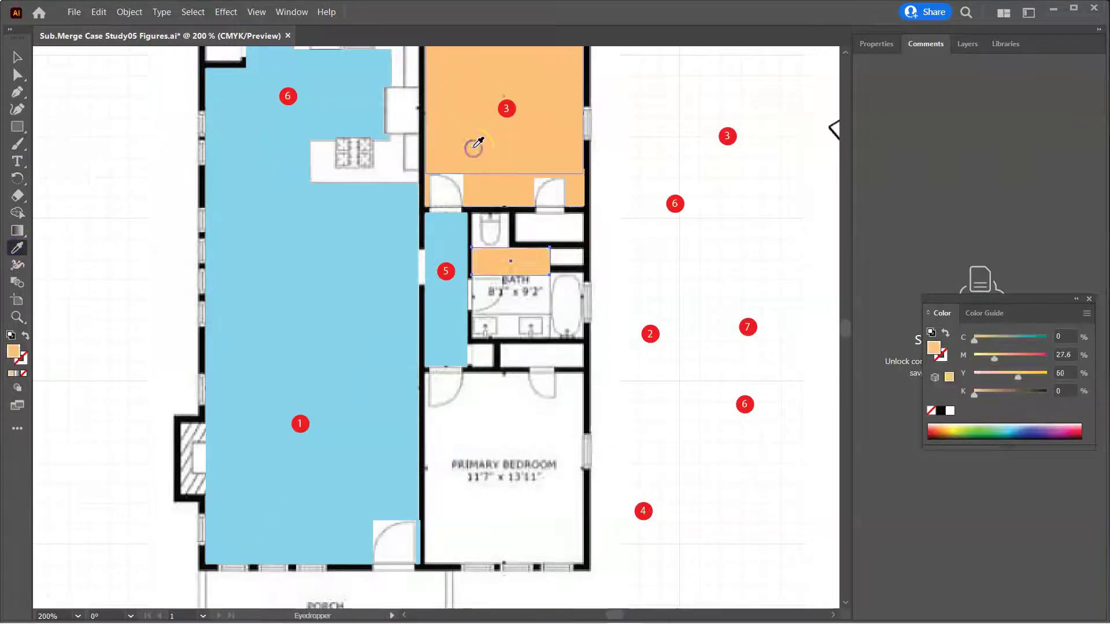
# - Cover the remaining bath floor with orange rectangles on both sides of the toilet and between the door swing and the tub
pyautogui.click(18, 126)
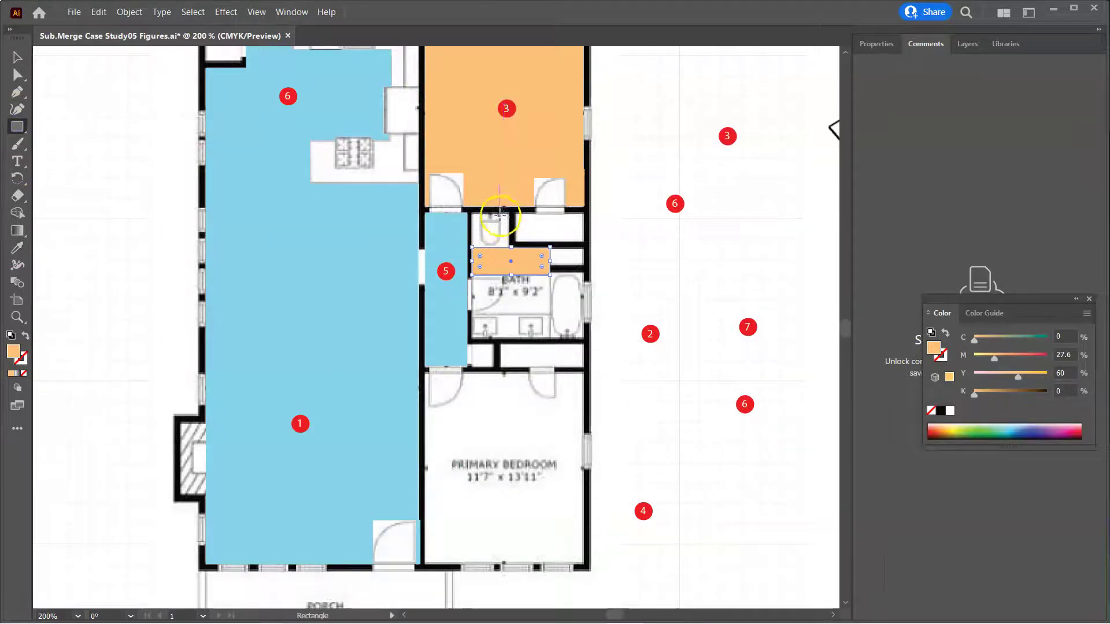
pyautogui.moveTo(500, 212); pyautogui.dragTo(509, 247)
pyautogui.moveTo(471, 214); pyautogui.dragTo(480, 247)
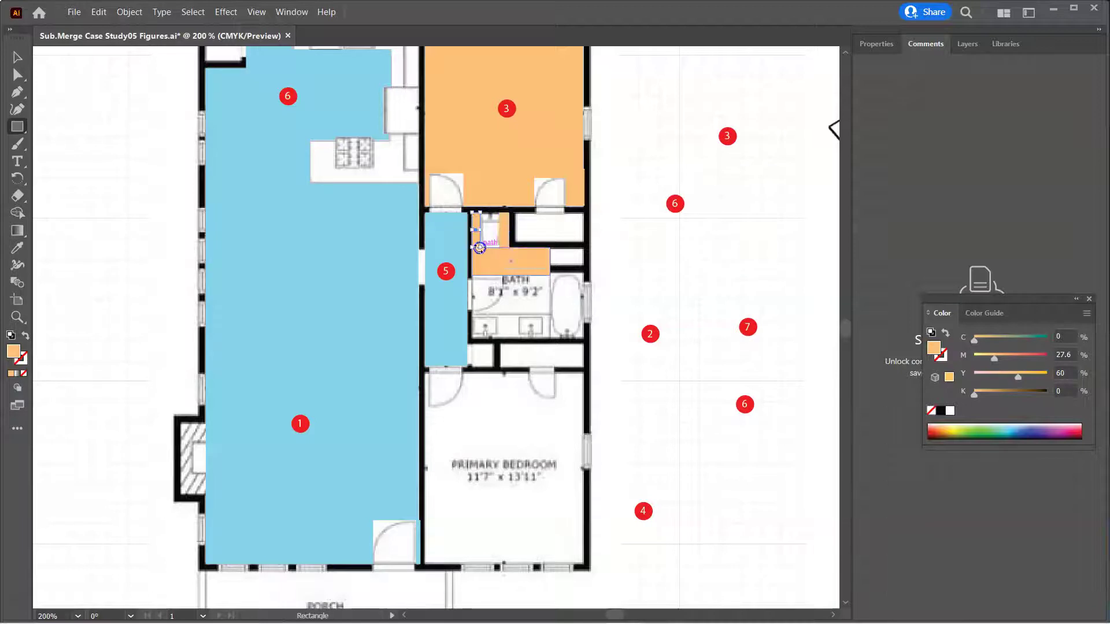
pyautogui.moveTo(550, 273); pyautogui.dragTo(528, 313)
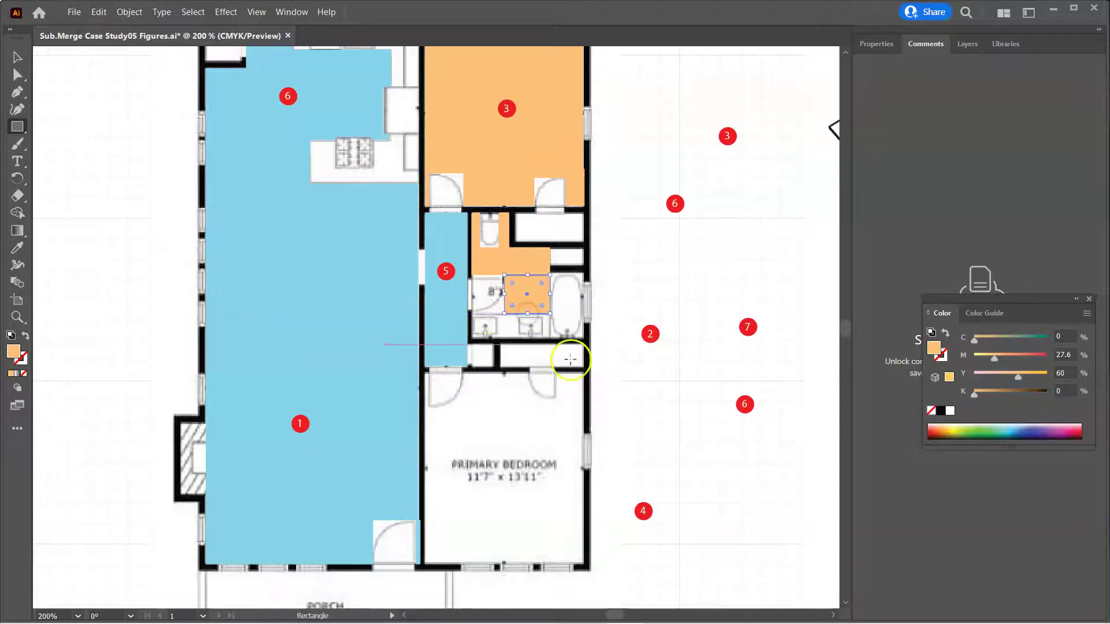
# - Cover the primary bedroom with a large orange rectangle below the doors and smaller ones filling the gaps around both door swings
pyautogui.scroll(-3, 528, 422)
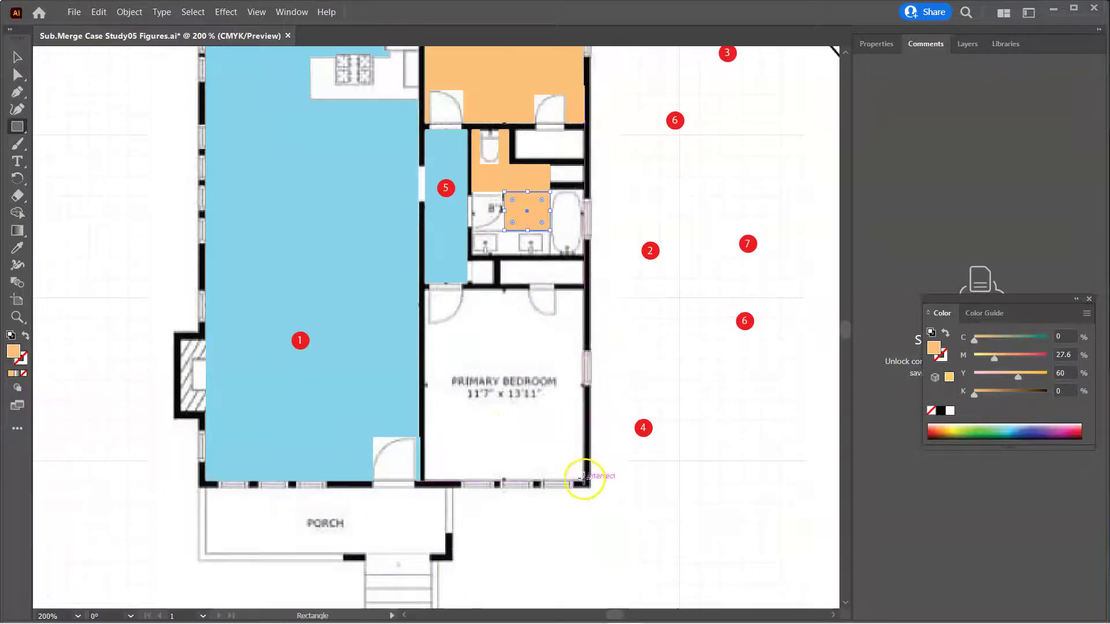
pyautogui.moveTo(583, 481); pyautogui.dragTo(426, 324)
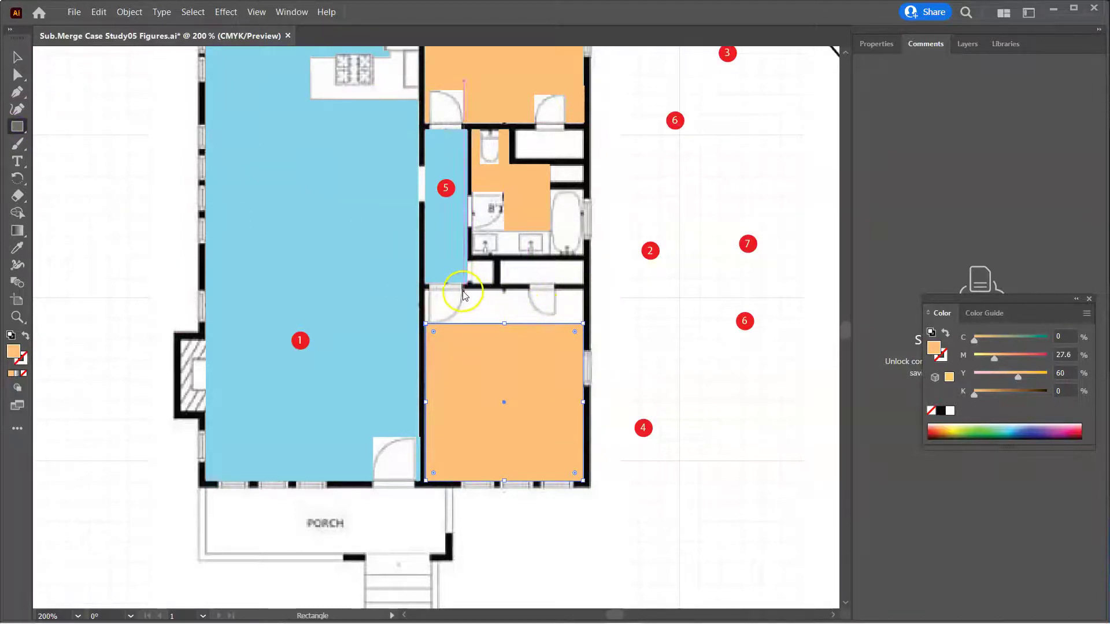
pyautogui.moveTo(464, 289); pyautogui.dragTo(527, 323)
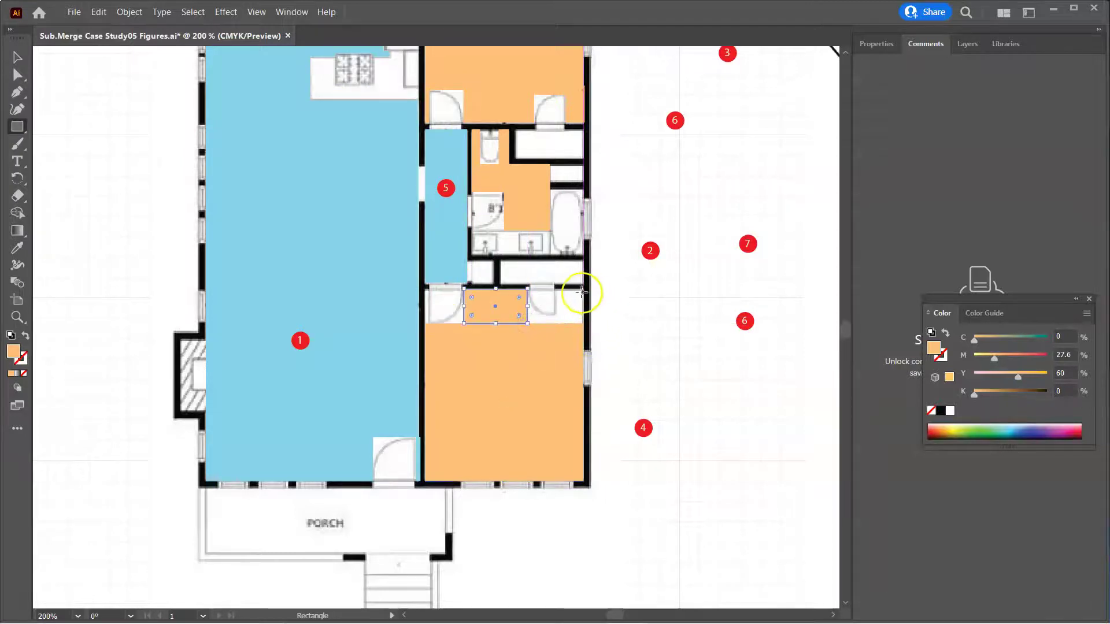
pyautogui.moveTo(582, 291)
pyautogui.mouseDown()
pyautogui.moveTo(553, 326)
pyautogui.moveTo(569, 289)
pyautogui.mouseUp()
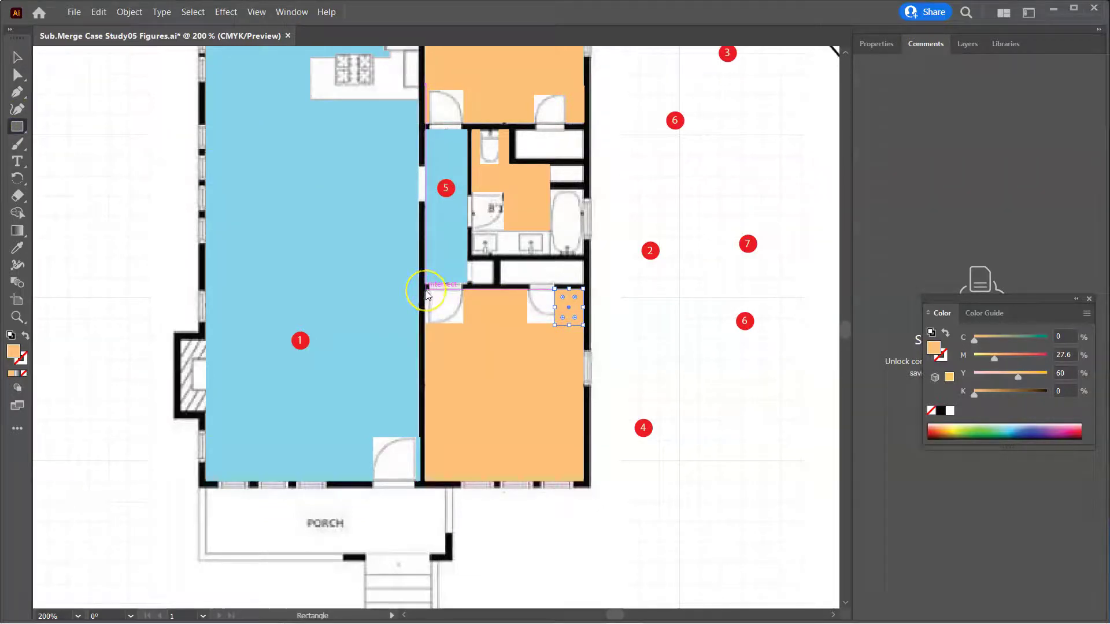
pyautogui.moveTo(427, 291); pyautogui.dragTo(428, 323)
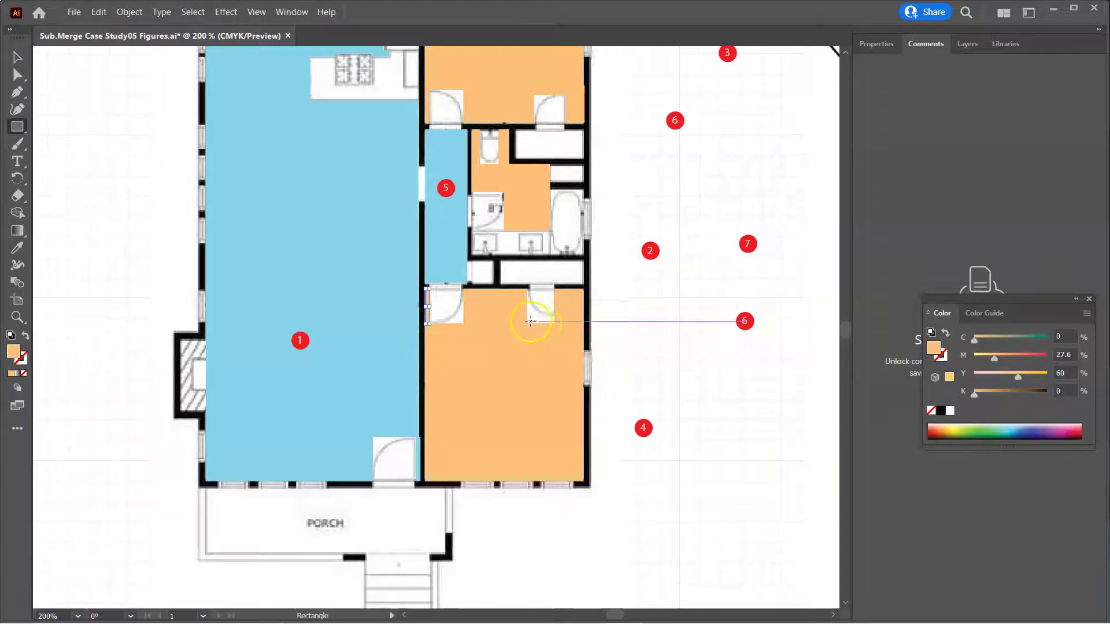
pyautogui.moveTo(554, 314)
pyautogui.mouseDown()
pyautogui.moveTo(526, 323)
pyautogui.moveTo(538, 317)
pyautogui.mouseUp()
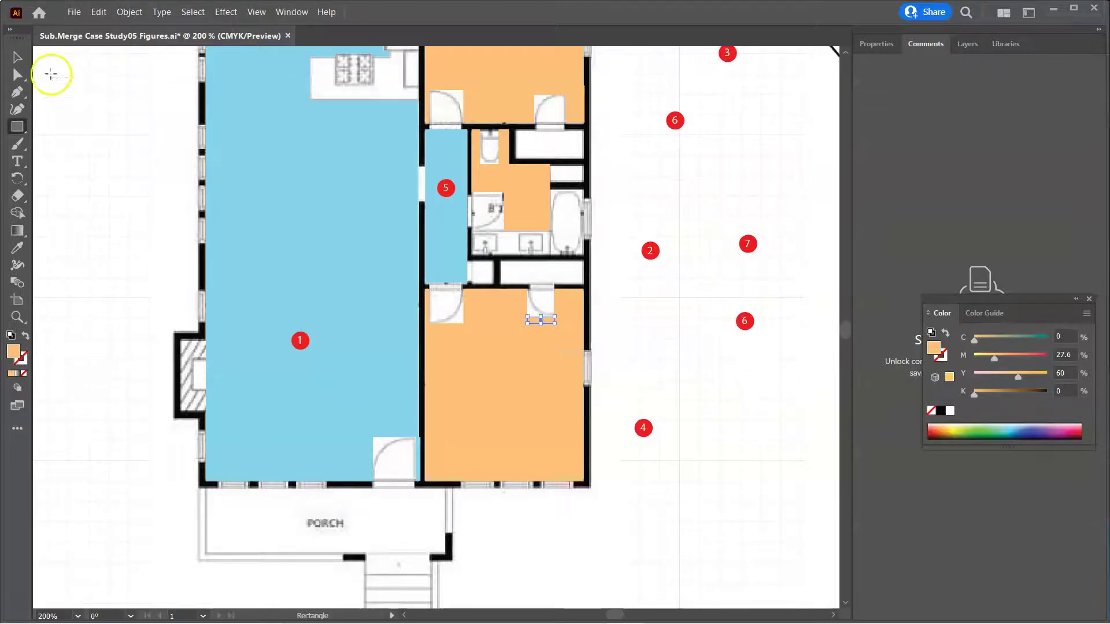
# - Bring the number 4 marker to the front of the stacking order and place it inside the orange bath
pyautogui.click(17, 56)
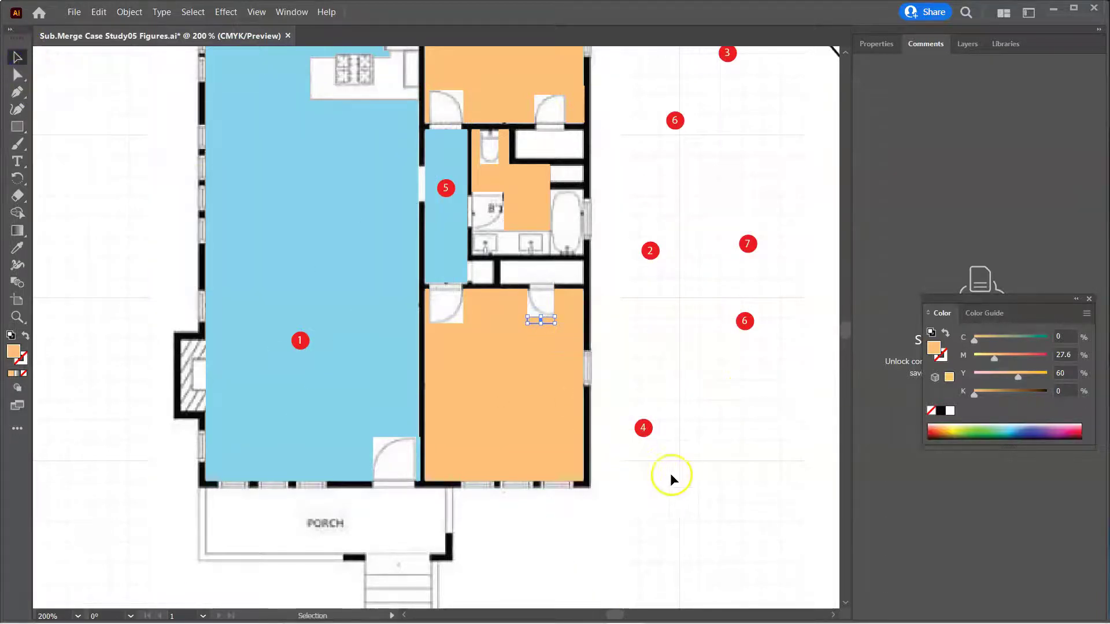
pyautogui.scroll(-5, 675, 476)
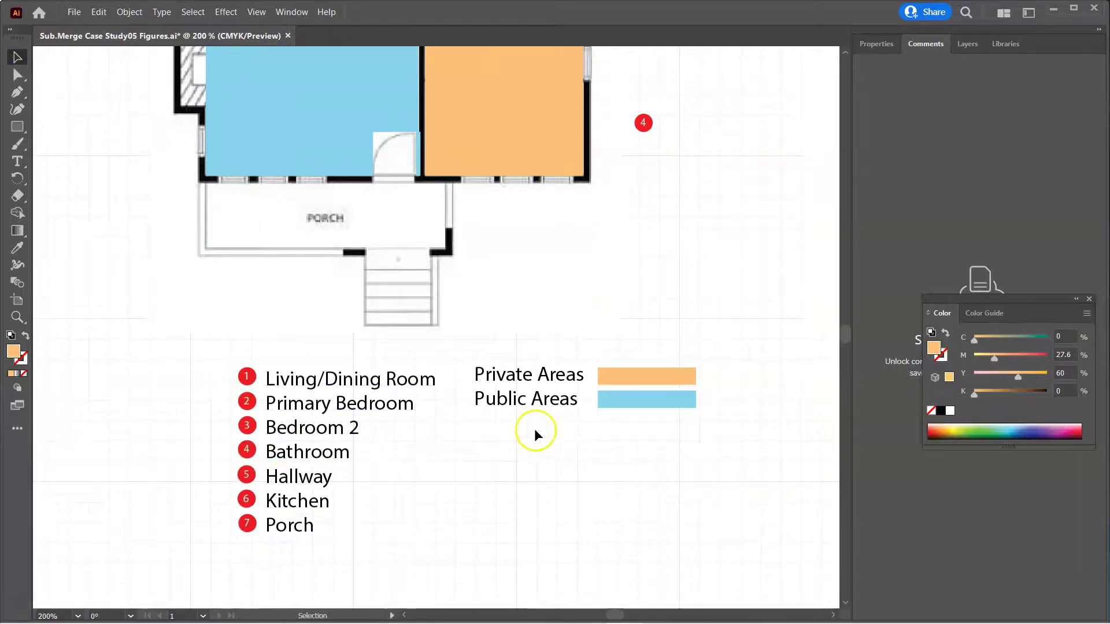
pyautogui.scroll(4, 650, 430)
pyautogui.moveTo(631, 347); pyautogui.dragTo(646, 334)
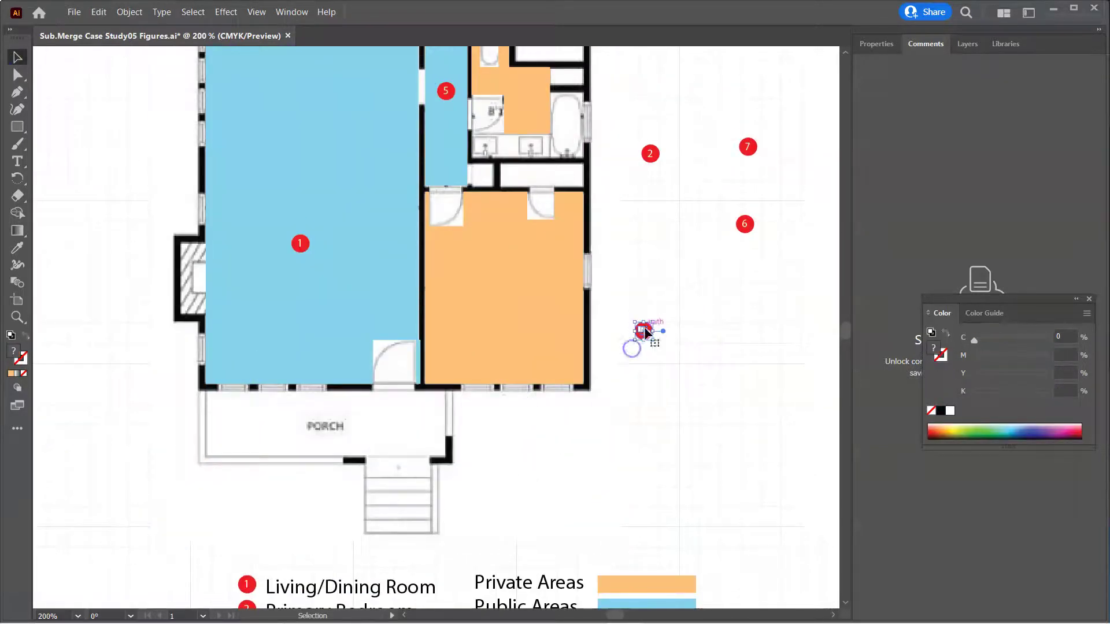
pyautogui.rightClick(646, 334)
pyautogui.moveTo(721, 468)
pyautogui.click(804, 464)
pyautogui.scroll(3, 656, 377)
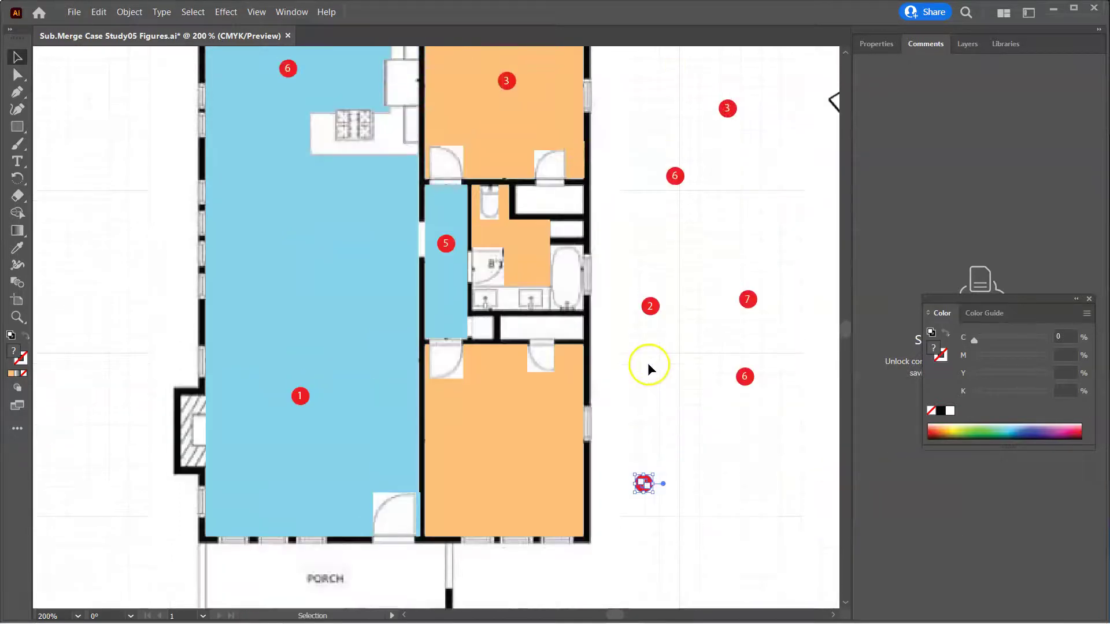
pyautogui.moveTo(647, 482)
pyautogui.mouseDown()
pyautogui.moveTo(675, 397)
pyautogui.moveTo(517, 241)
pyautogui.moveTo(527, 246)
pyautogui.mouseUp()
# - Bring the number 2 marker to the front of the stacking order and place it inside the orange primary bedroom
pyautogui.scroll(-4, 706, 420)
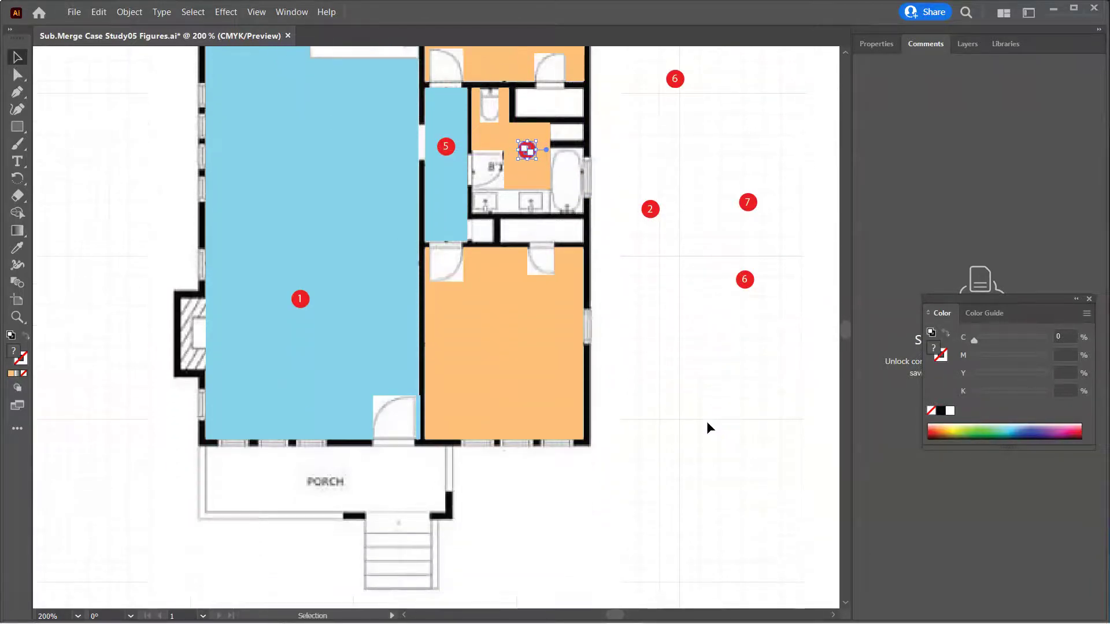
pyautogui.scroll(-1, 707, 423)
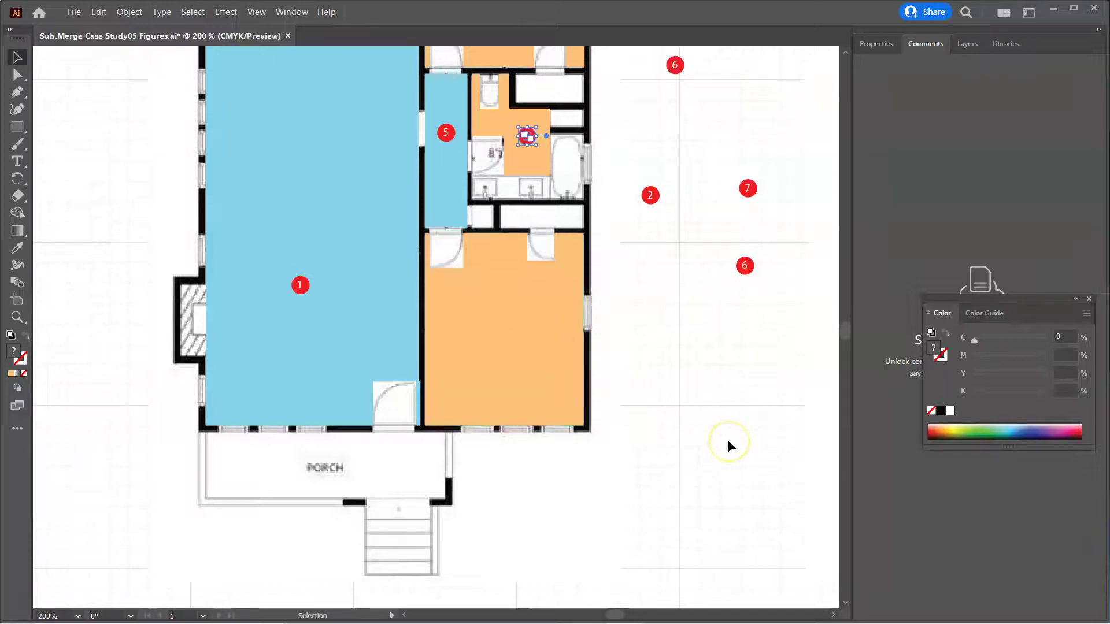
pyautogui.scroll(-5, 727, 440)
pyautogui.scroll(7, 624, 450)
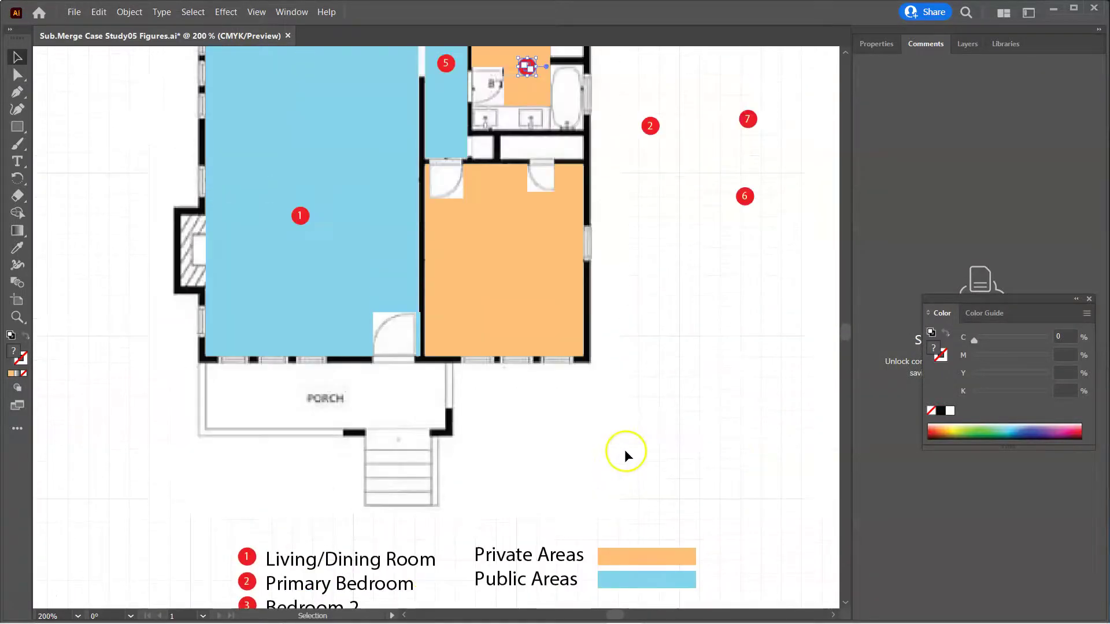
pyautogui.moveTo(651, 281); pyautogui.dragTo(648, 276)
pyautogui.rightClick(648, 276)
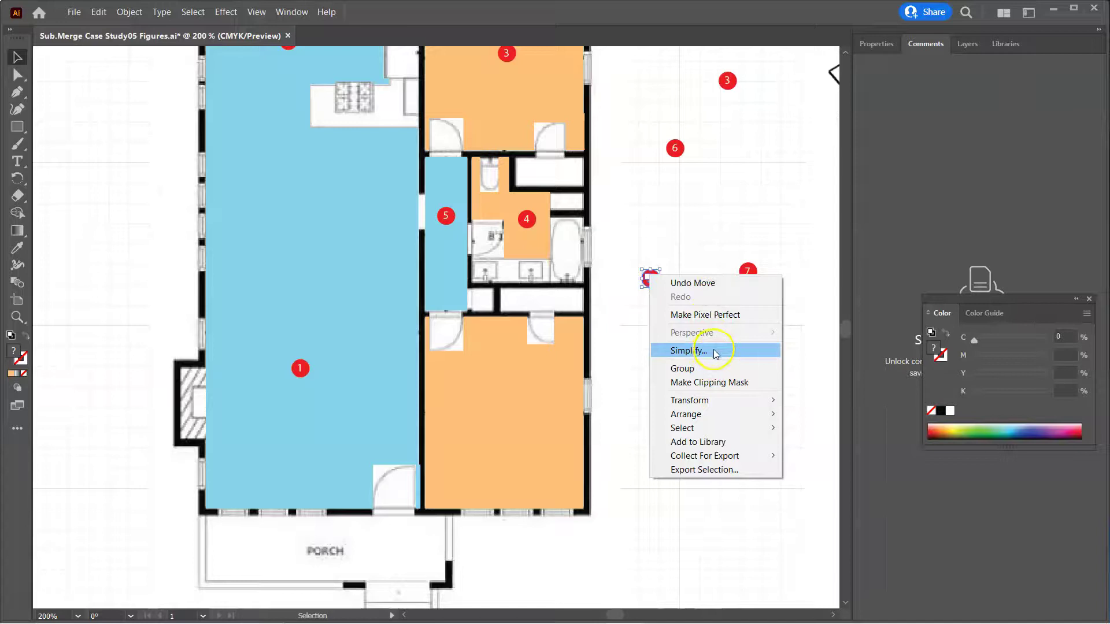
pyautogui.moveTo(713, 413)
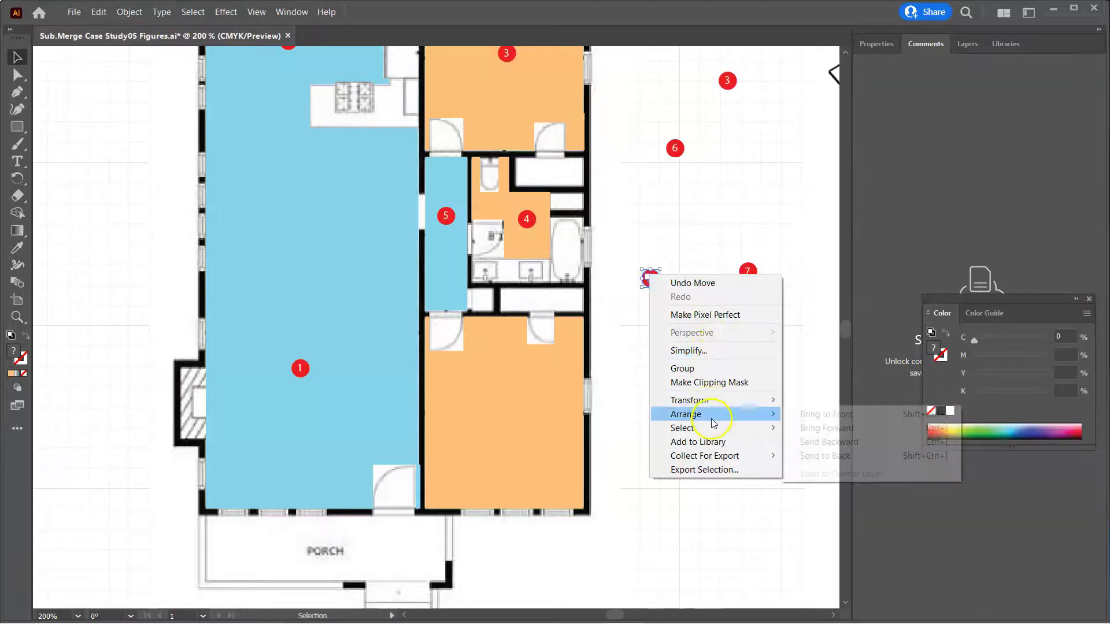
pyautogui.click(805, 415)
pyautogui.moveTo(649, 278)
pyautogui.mouseDown()
pyautogui.moveTo(614, 391)
pyautogui.moveTo(509, 415)
pyautogui.mouseUp()
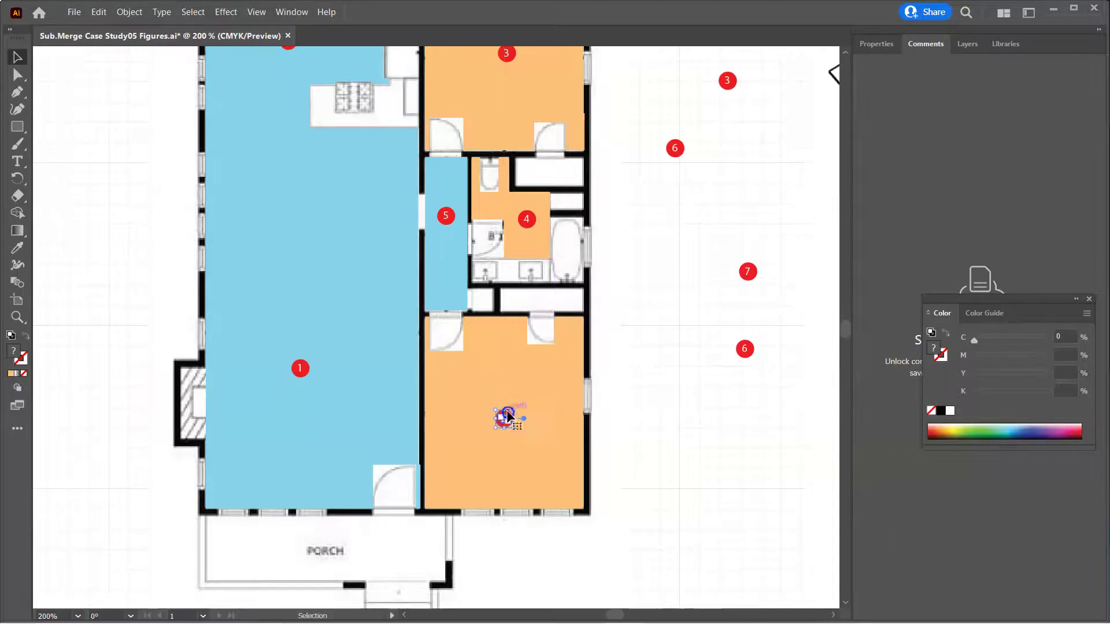
pyautogui.click(701, 421)
# - Draw a rectangle covering the porch and fill it with the blue sampled from the Public Areas legend swatch
pyautogui.scroll(-4, 646, 426)
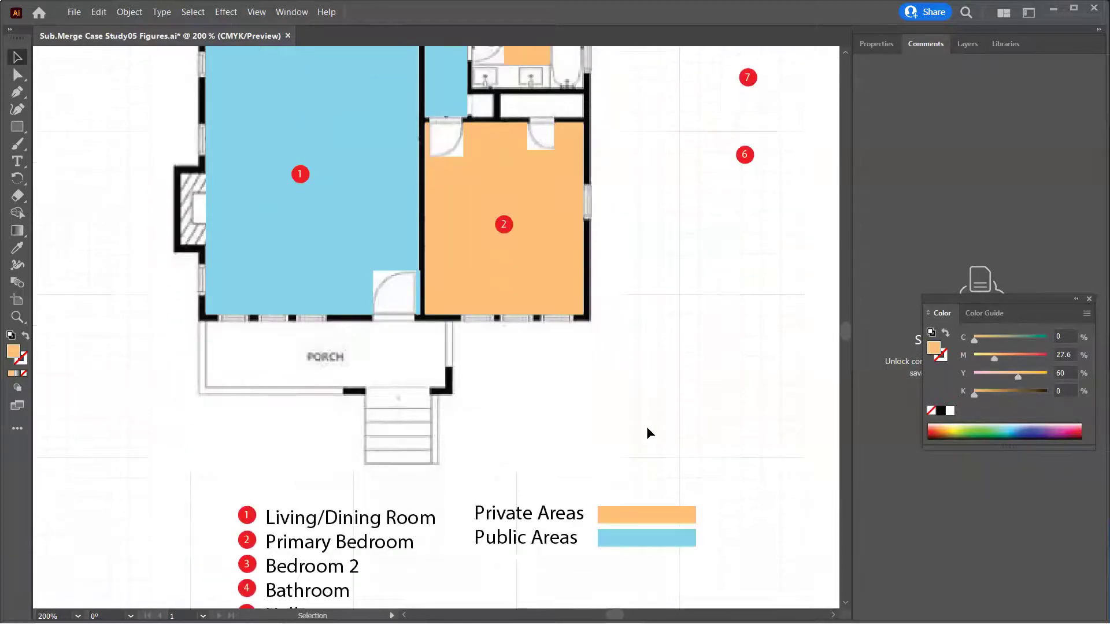
pyautogui.scroll(-1, 646, 431)
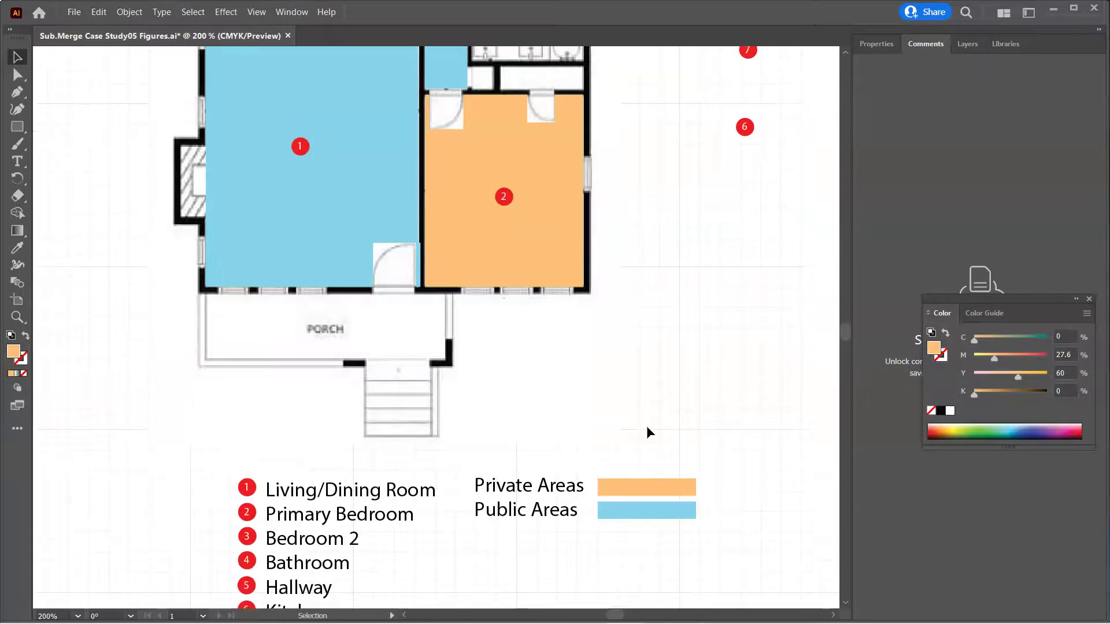
pyautogui.click(18, 128)
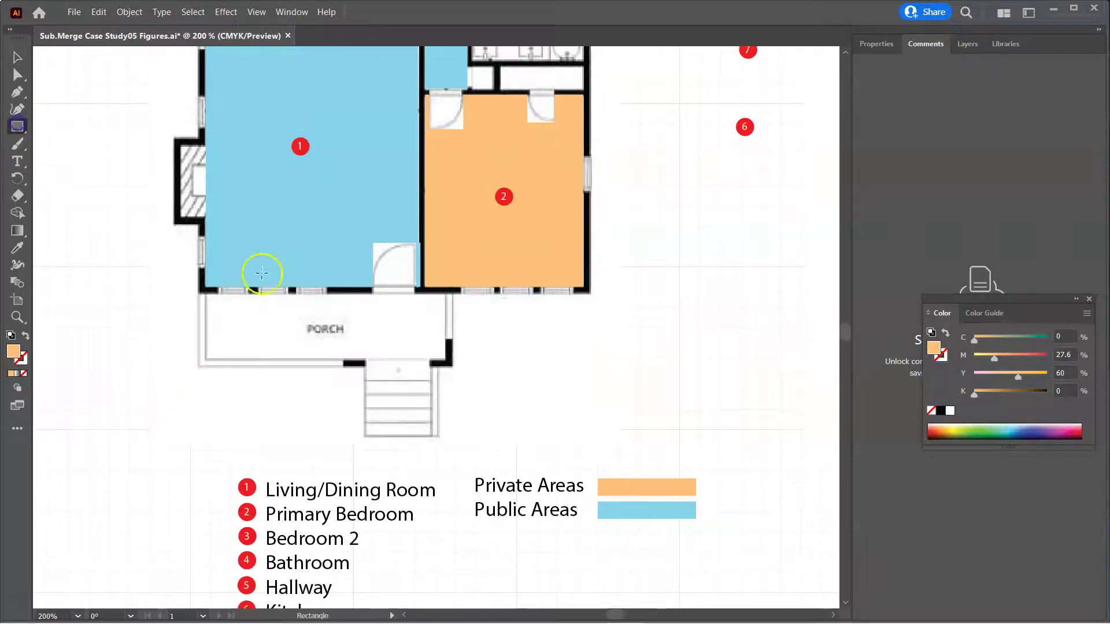
pyautogui.moveTo(207, 295); pyautogui.dragTo(443, 359)
pyautogui.click(17, 249)
pyautogui.click(630, 511)
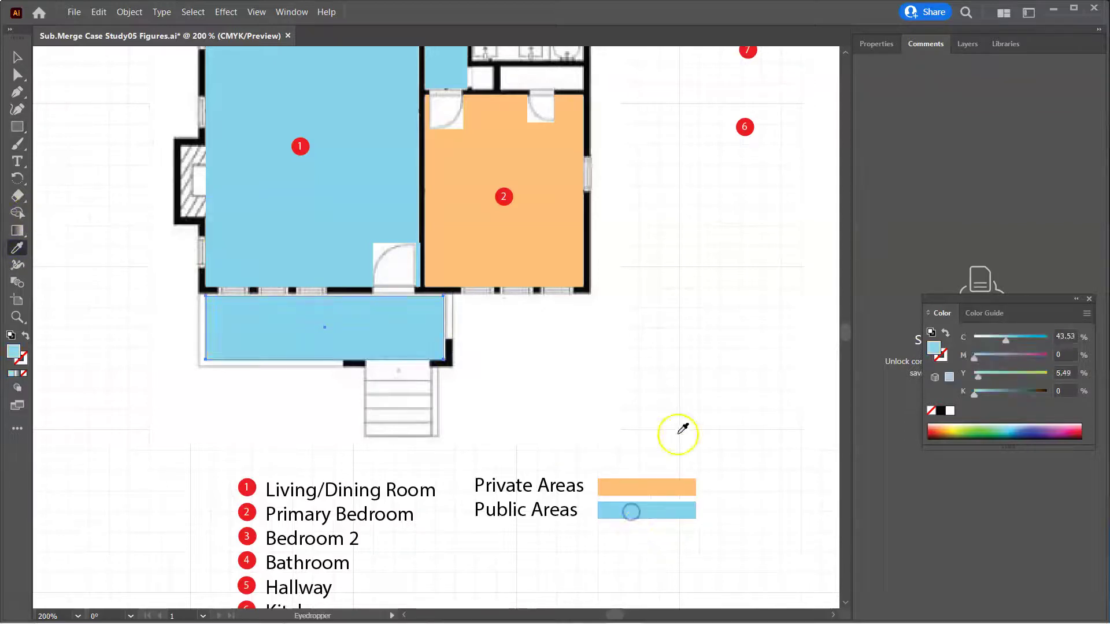
pyautogui.click(16, 57)
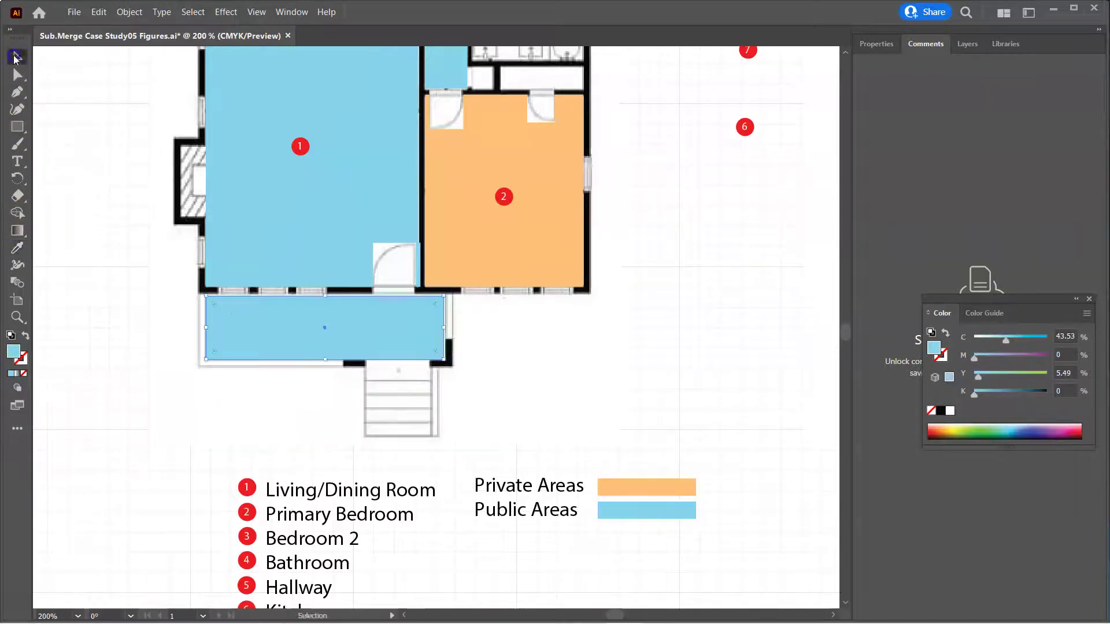
pyautogui.scroll(-3, 350, 566)
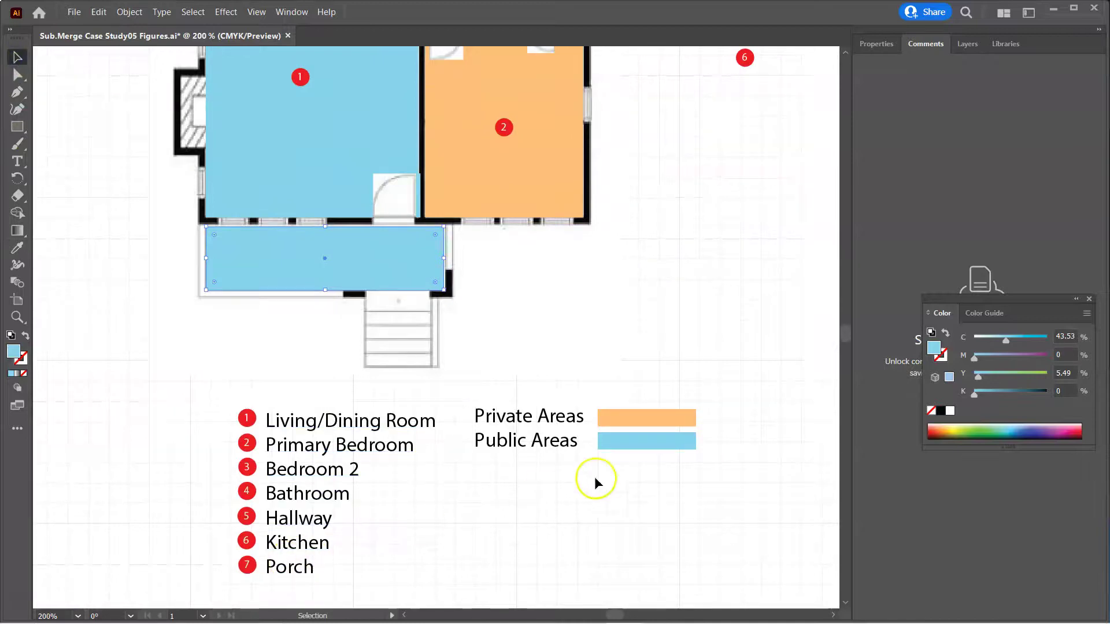
# - Bring the number 7 marker to the front of the stacking order and place it inside the blue porch
pyautogui.scroll(5, 607, 471)
pyautogui.moveTo(736, 198); pyautogui.dragTo(751, 173)
pyautogui.rightClick(751, 173)
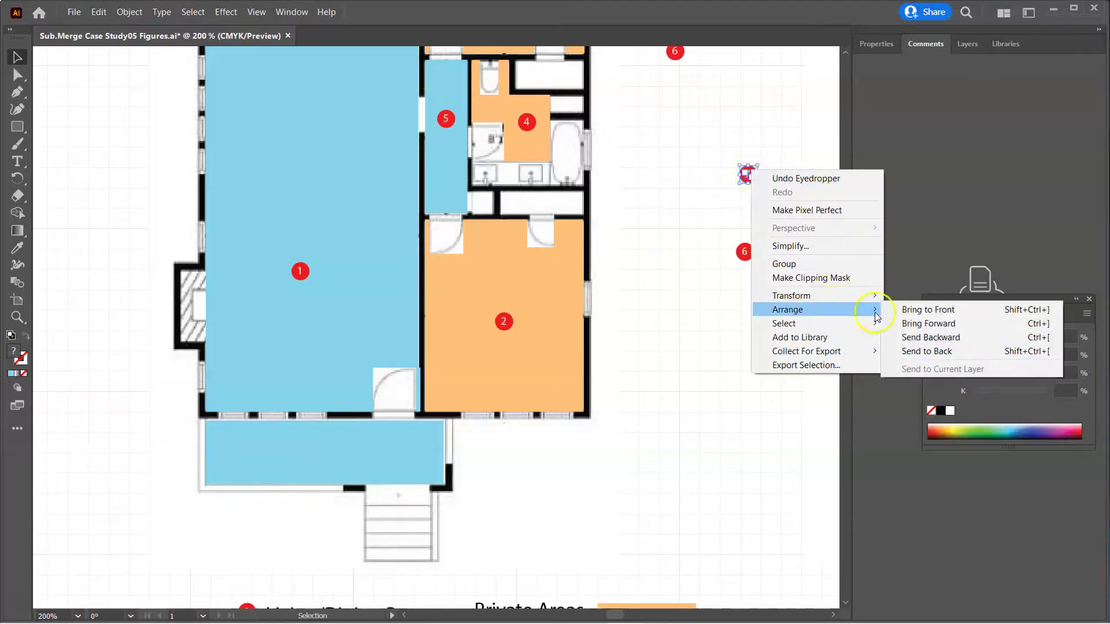
pyautogui.click(907, 310)
pyautogui.moveTo(749, 174)
pyautogui.mouseDown()
pyautogui.moveTo(540, 156)
pyautogui.moveTo(321, 452)
pyautogui.mouseUp()
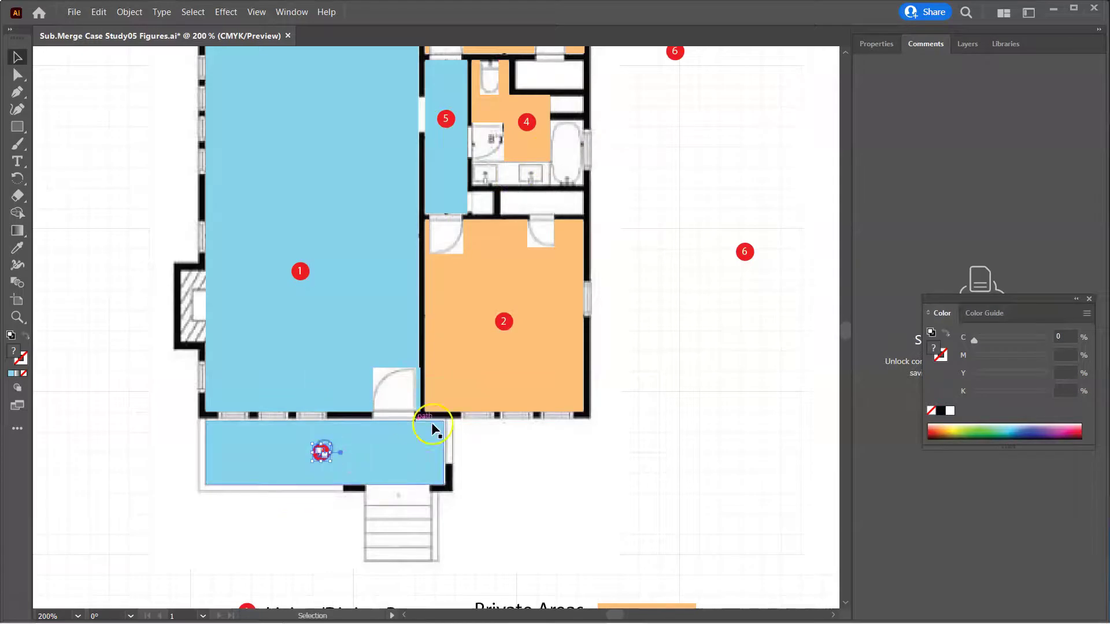
# - Examine the coloured floor plan, its numbered room markers and the room and area legend below it
pyautogui.scroll(10, 661, 463)
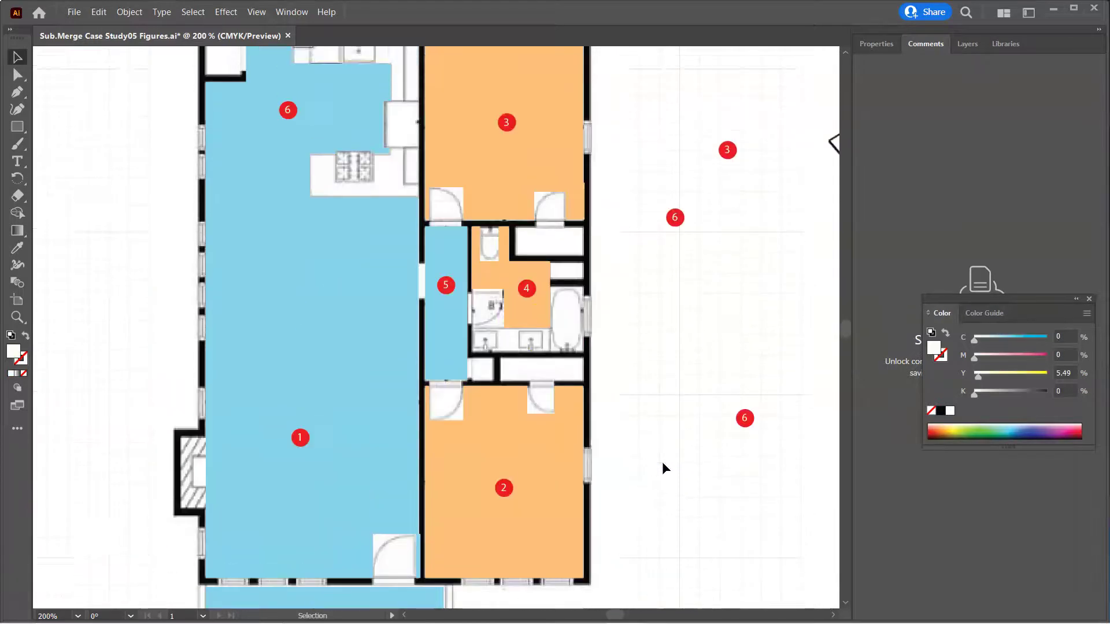
pyautogui.scroll(-1, 663, 463)
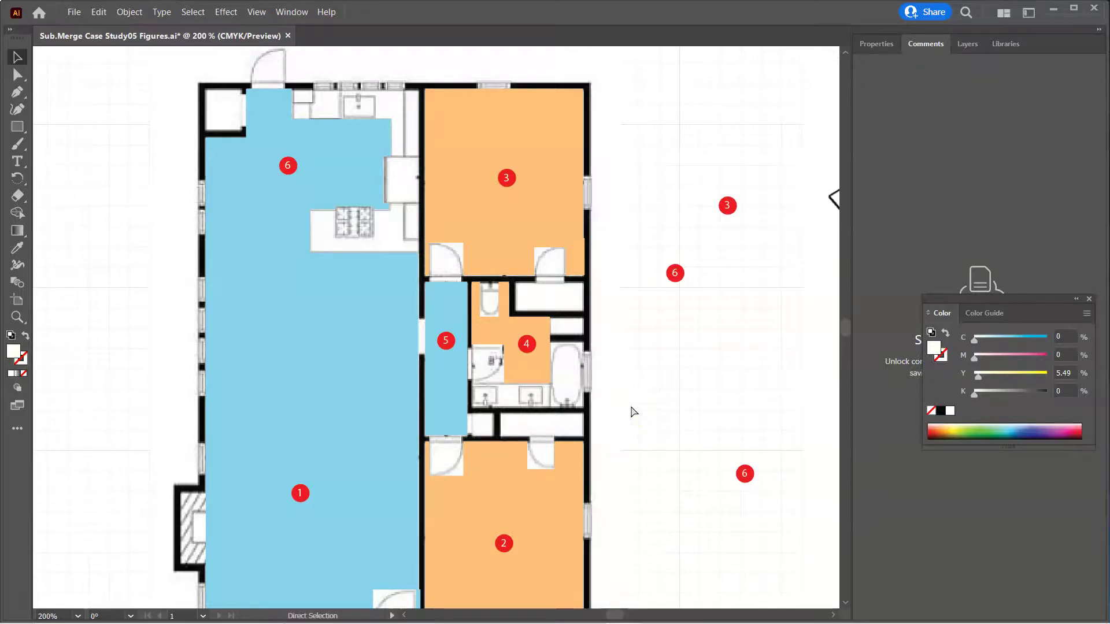
pyautogui.hotkey('ctrl', '-')
pyautogui.hotkey('ctrl', '-')
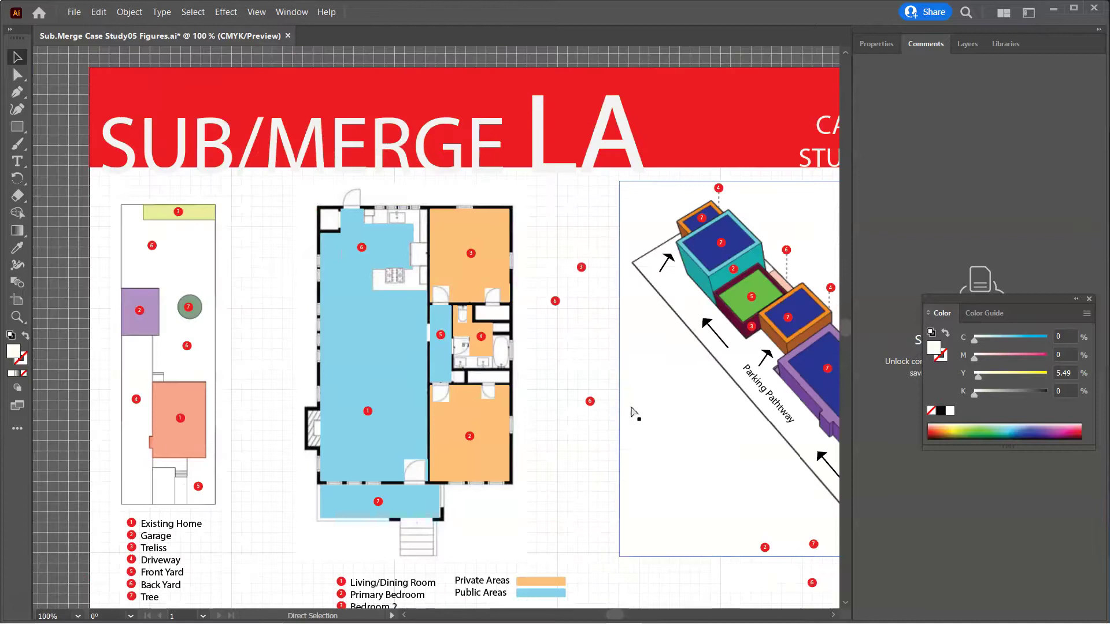
pyautogui.hotkey('ctrl', '+')
pyautogui.scroll(-4, 630, 404)
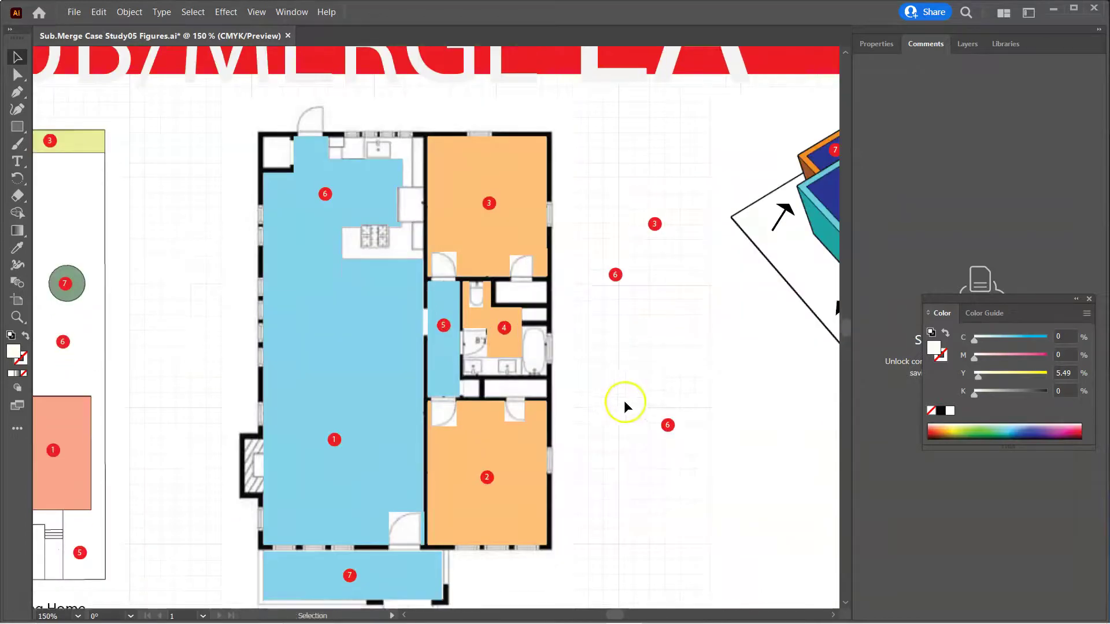
pyautogui.scroll(-5, 666, 399)
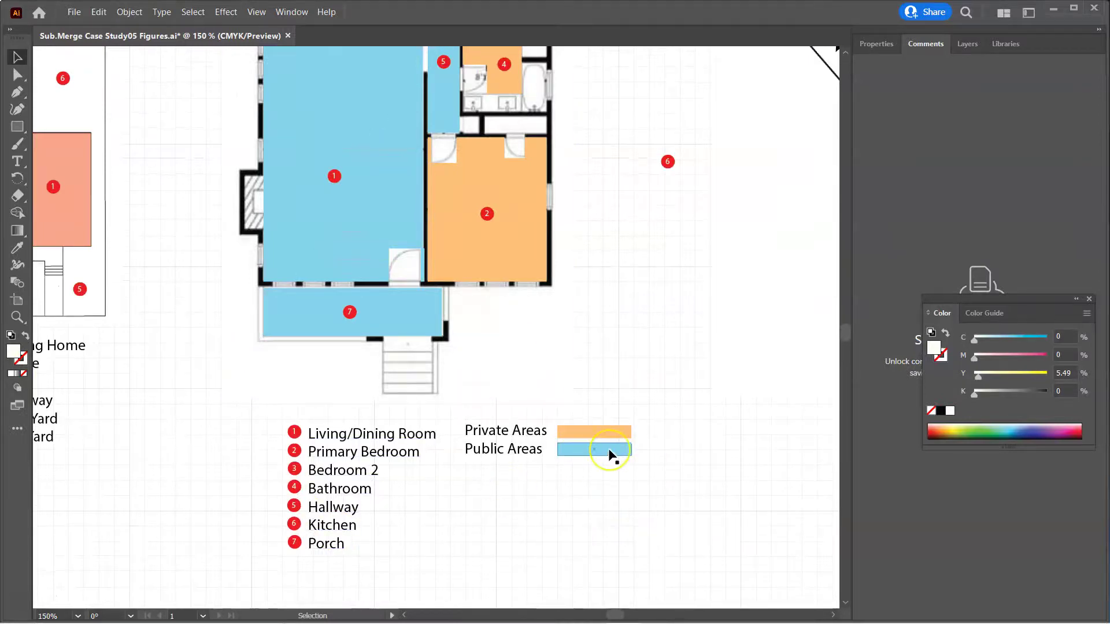
pyautogui.scroll(2, 611, 455)
pyautogui.scroll(3, 612, 456)
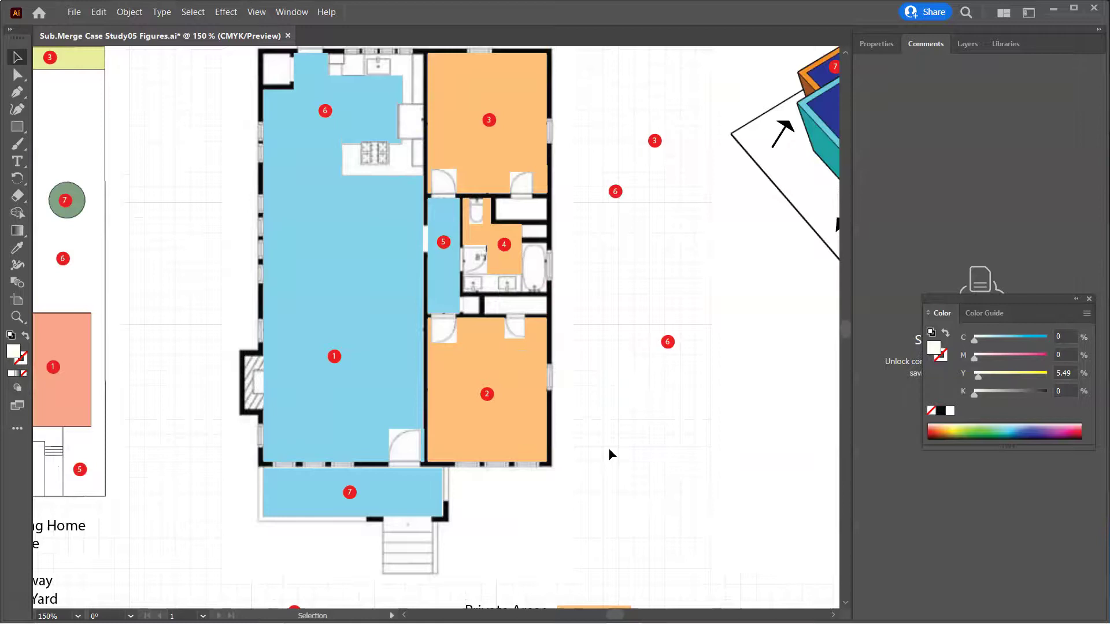
# - Delete the three leftover number markers beside the floor plan, one 3 and two 6s
pyautogui.moveTo(671, 111); pyautogui.dragTo(657, 316)
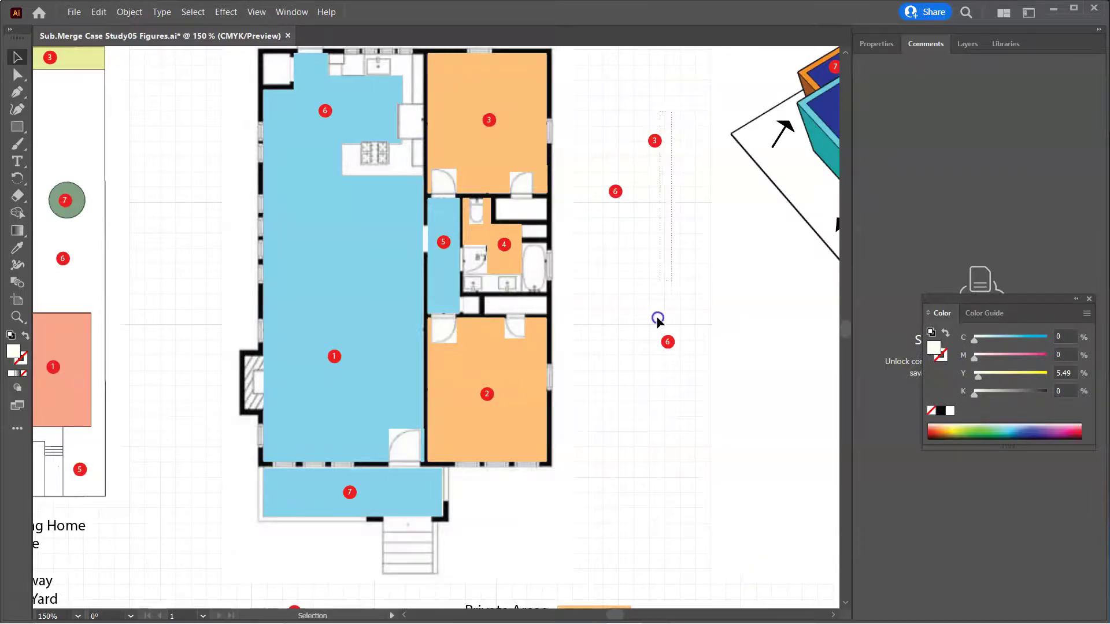
pyautogui.moveTo(605, 394); pyautogui.dragTo(601, 398)
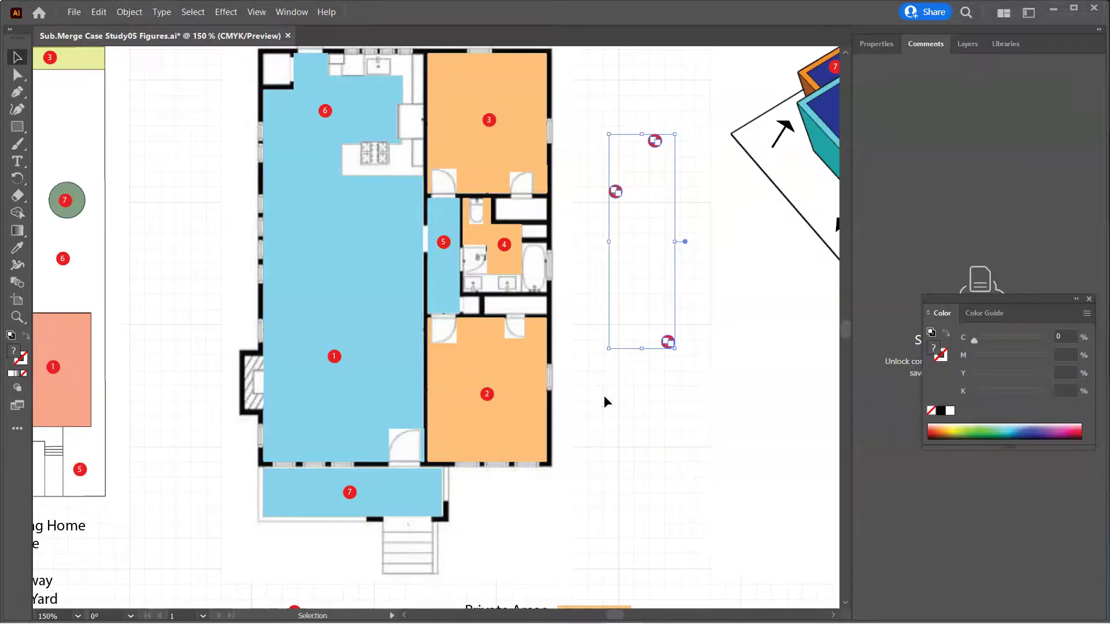
pyautogui.press('Delete')
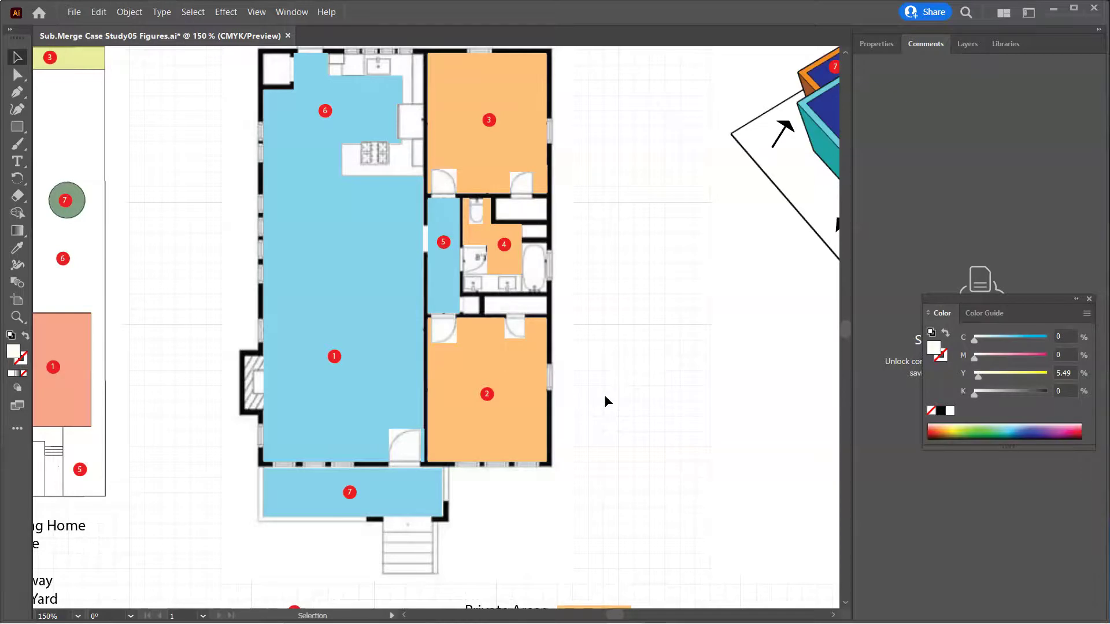
pyautogui.scroll(-3, 604, 394)
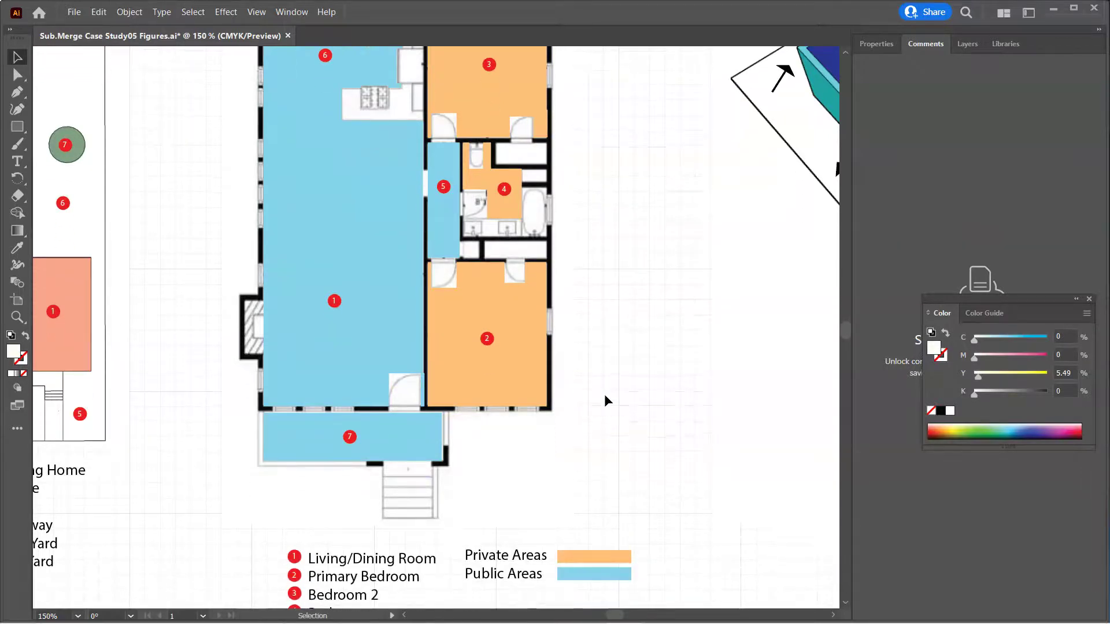
pyautogui.scroll(-2, 606, 400)
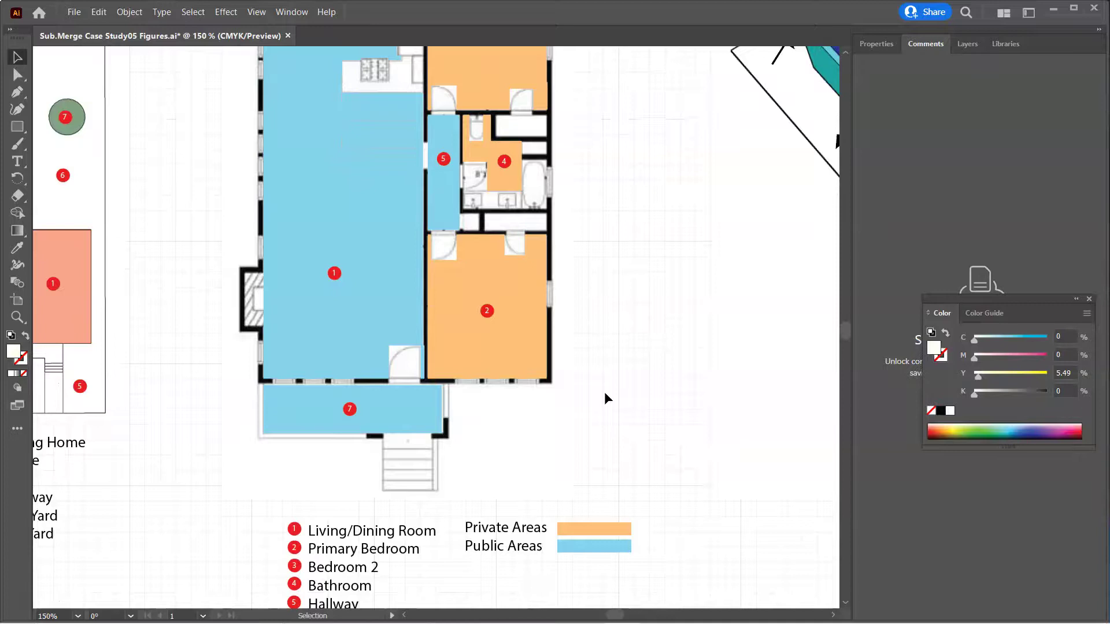
pyautogui.scroll(5, 605, 393)
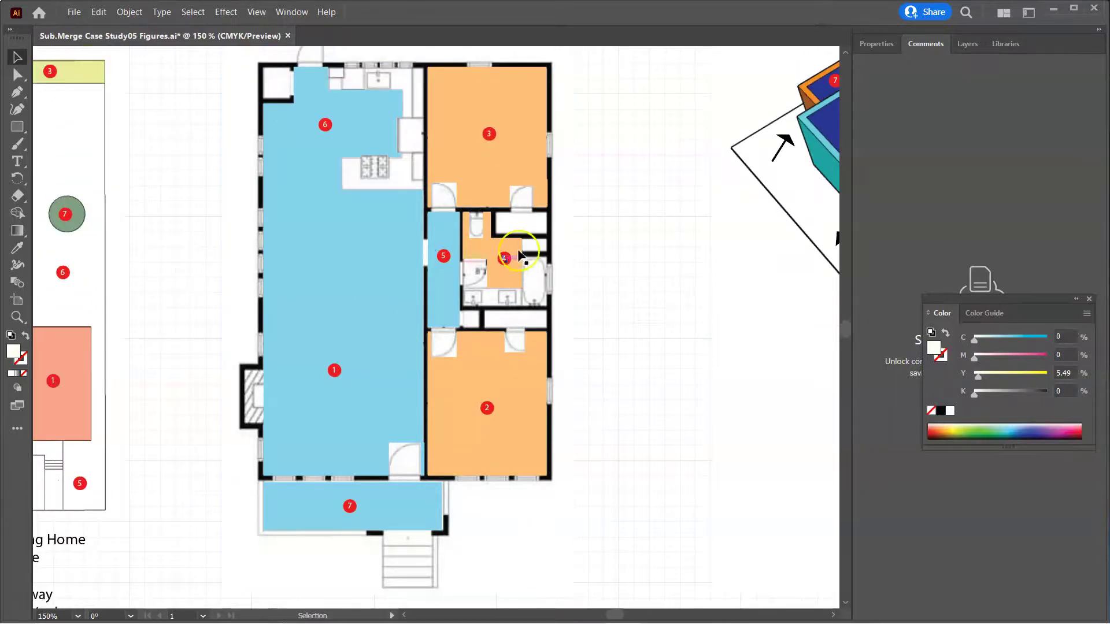
pyautogui.click(384, 193)
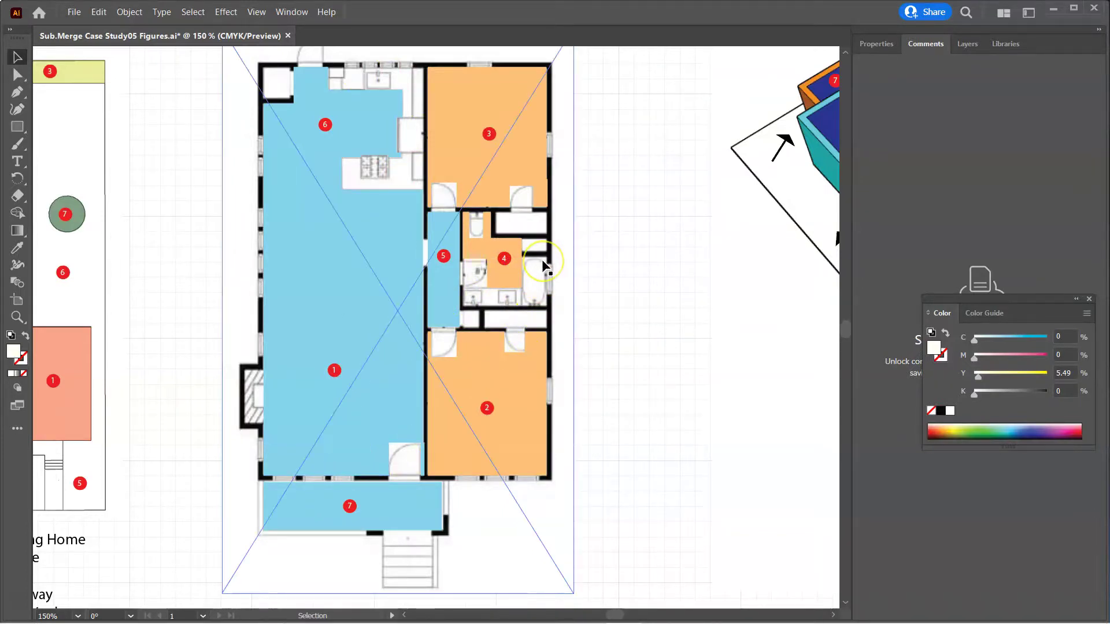
pyautogui.scroll(-2, 543, 266)
pyautogui.scroll(3, 544, 266)
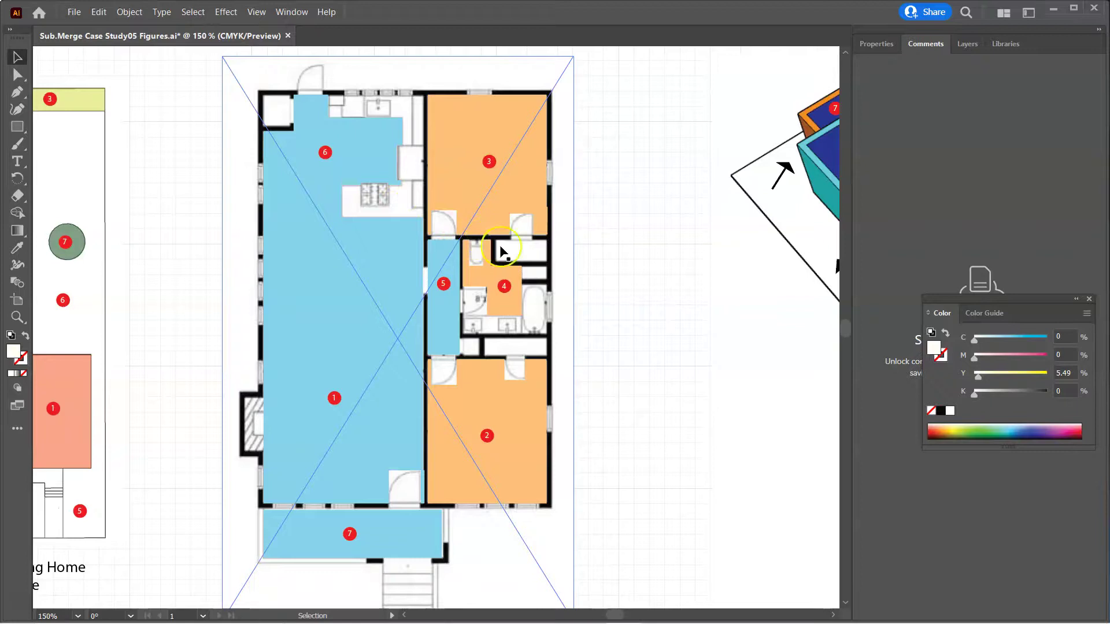
# - Stretch the large primary bedroom, bedroom 2 and living room rectangles over their door swings up to the walls
pyautogui.click(484, 405)
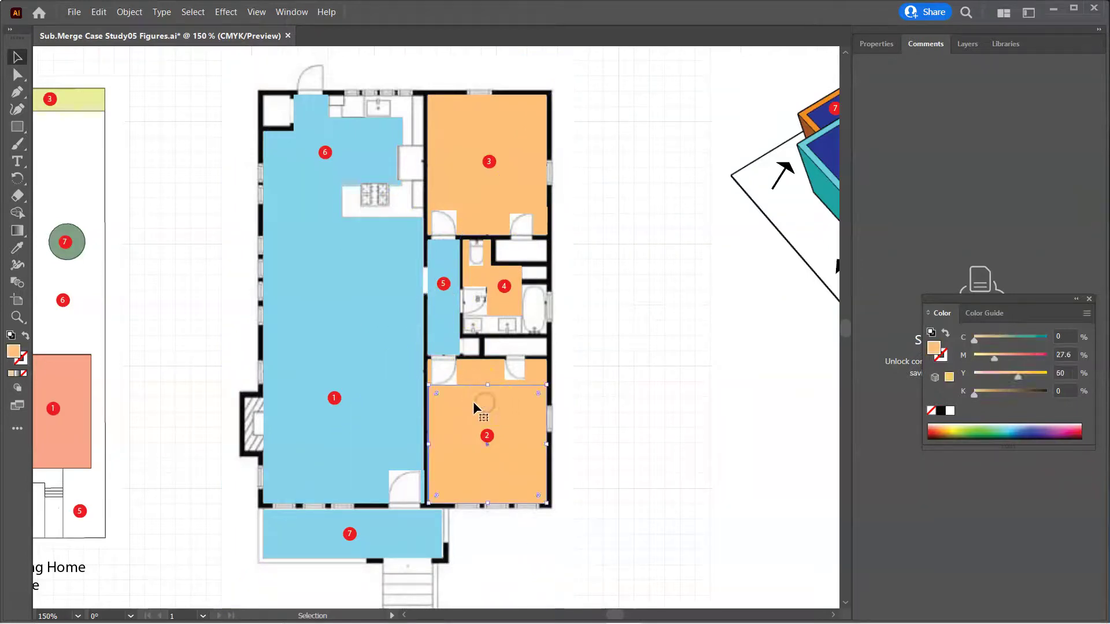
pyautogui.moveTo(488, 385); pyautogui.dragTo(488, 359)
pyautogui.click(489, 181)
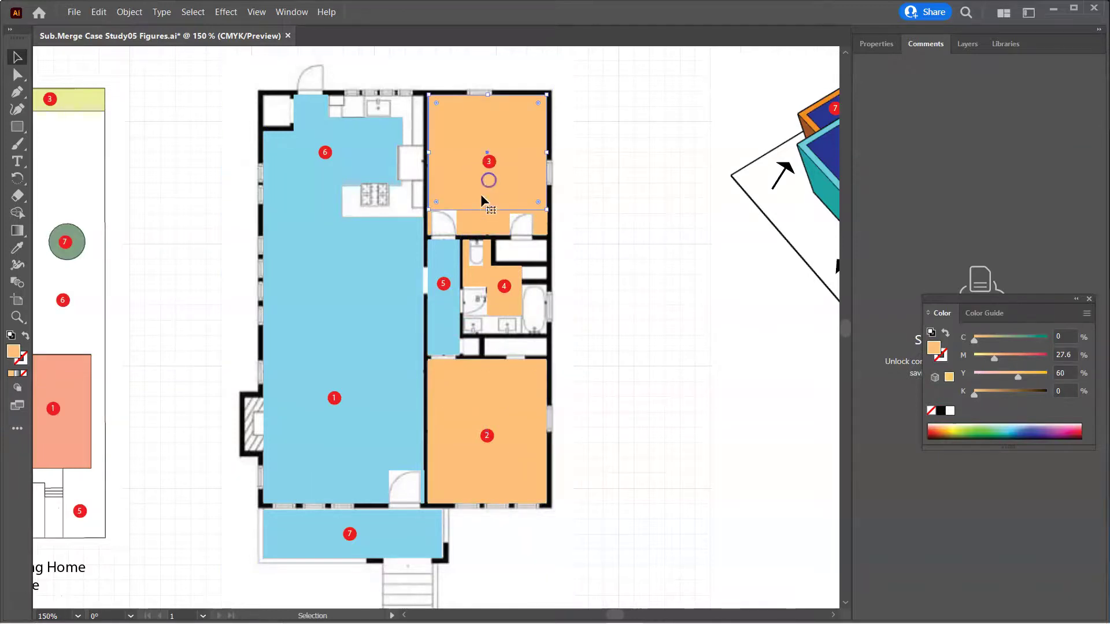
pyautogui.moveTo(487, 236)
pyautogui.mouseDown()
pyautogui.moveTo(485, 221)
pyautogui.moveTo(486, 235)
pyautogui.mouseUp()
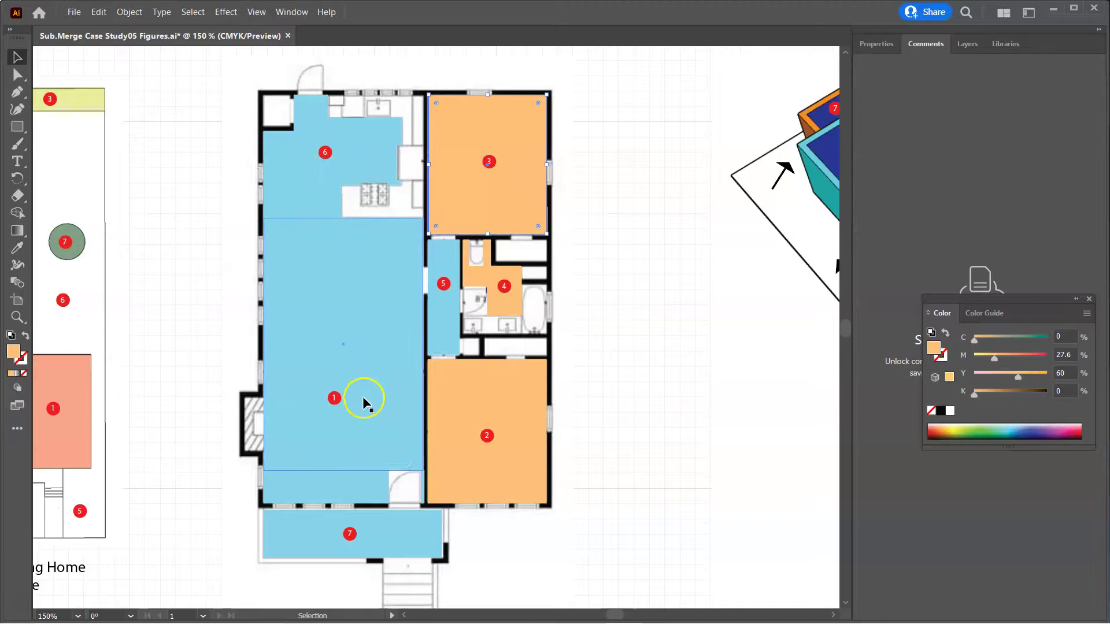
pyautogui.click(349, 424)
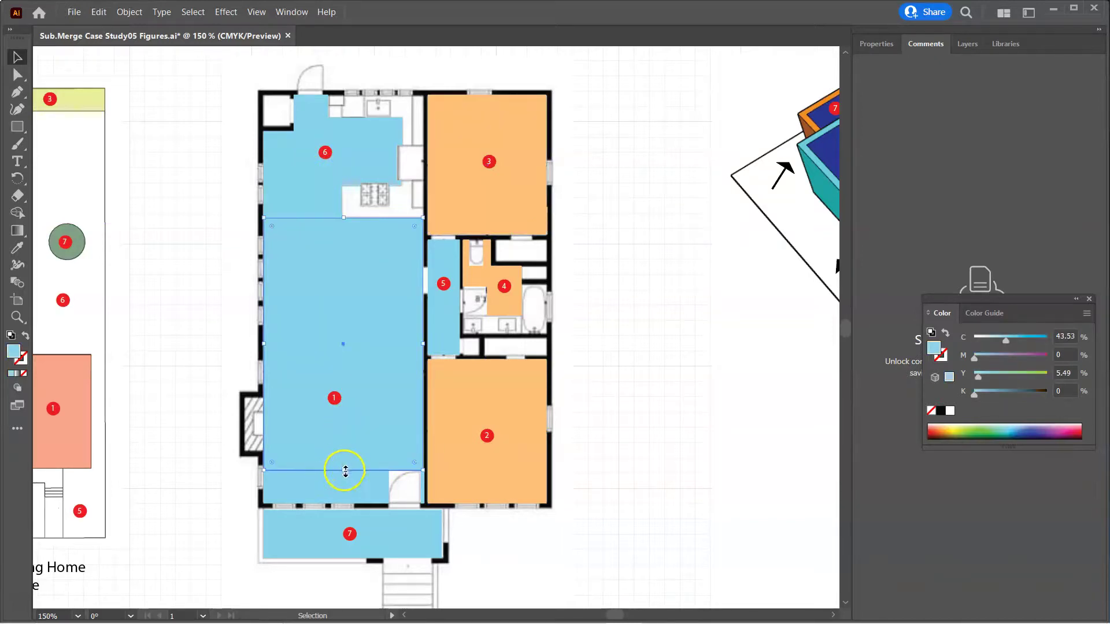
pyautogui.moveTo(343, 469); pyautogui.dragTo(343, 501)
pyautogui.click(623, 416)
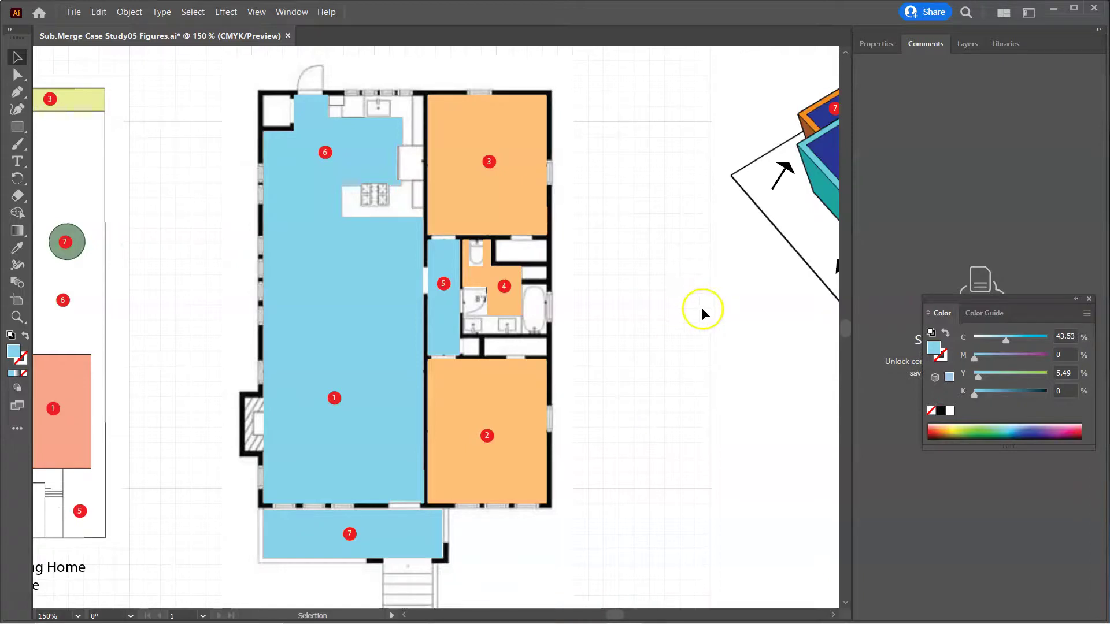
pyautogui.scroll(-2, 671, 312)
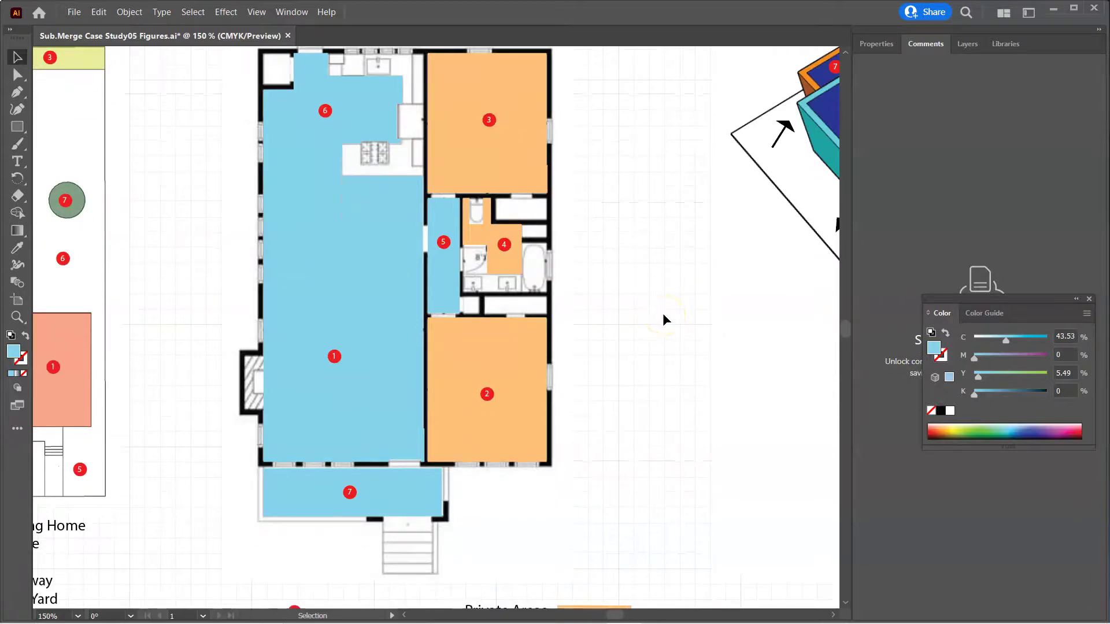
pyautogui.scroll(-6, 662, 313)
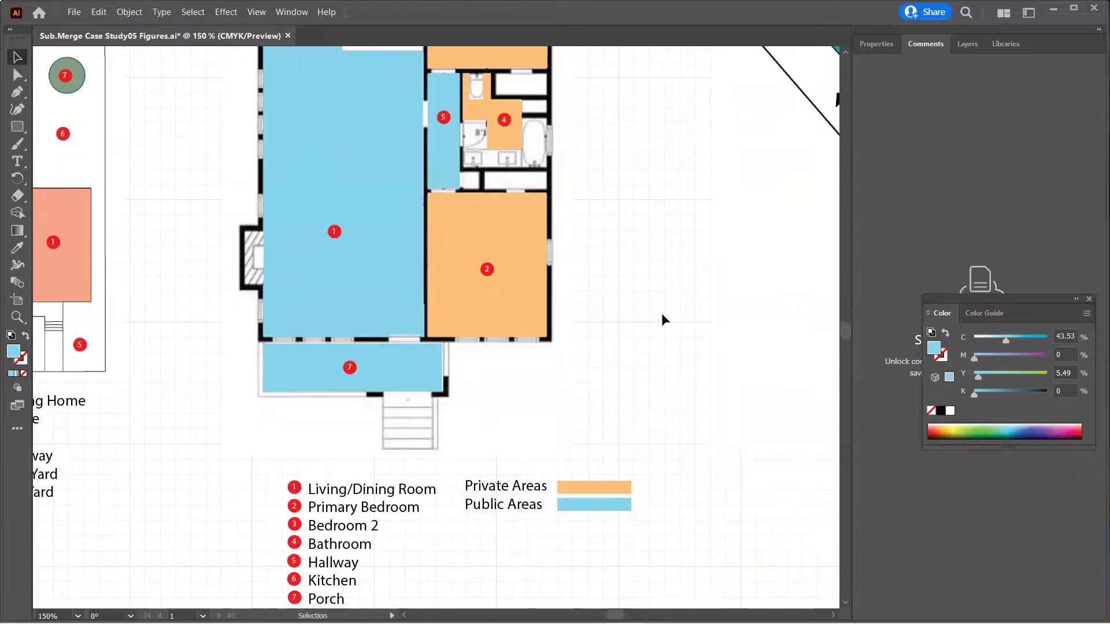
pyautogui.scroll(9, 530, 461)
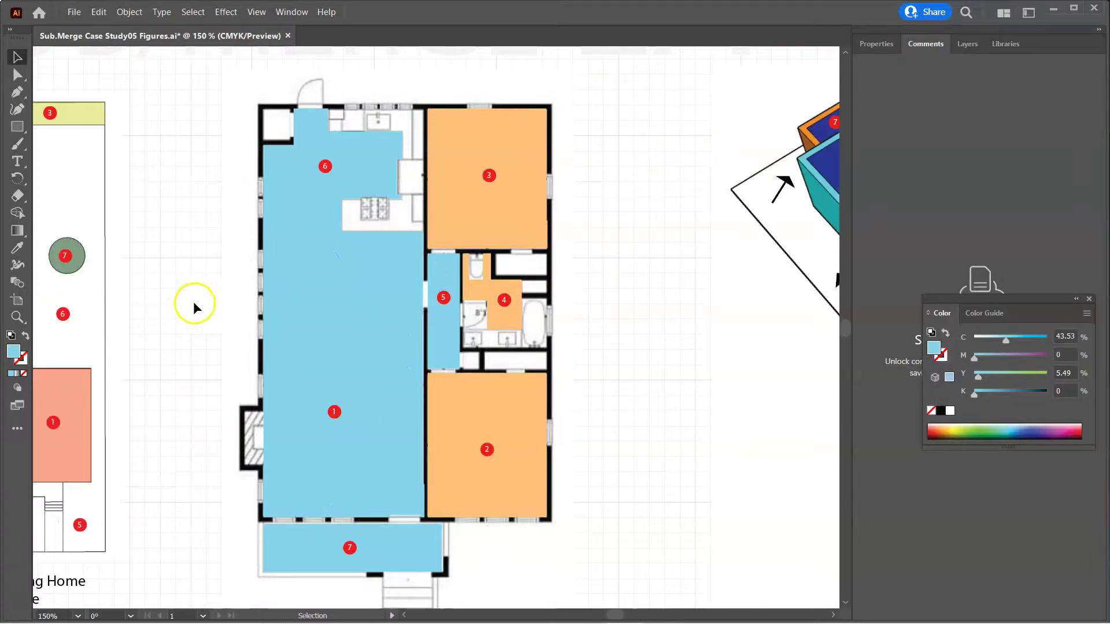
pyautogui.scroll(-9, 184, 303)
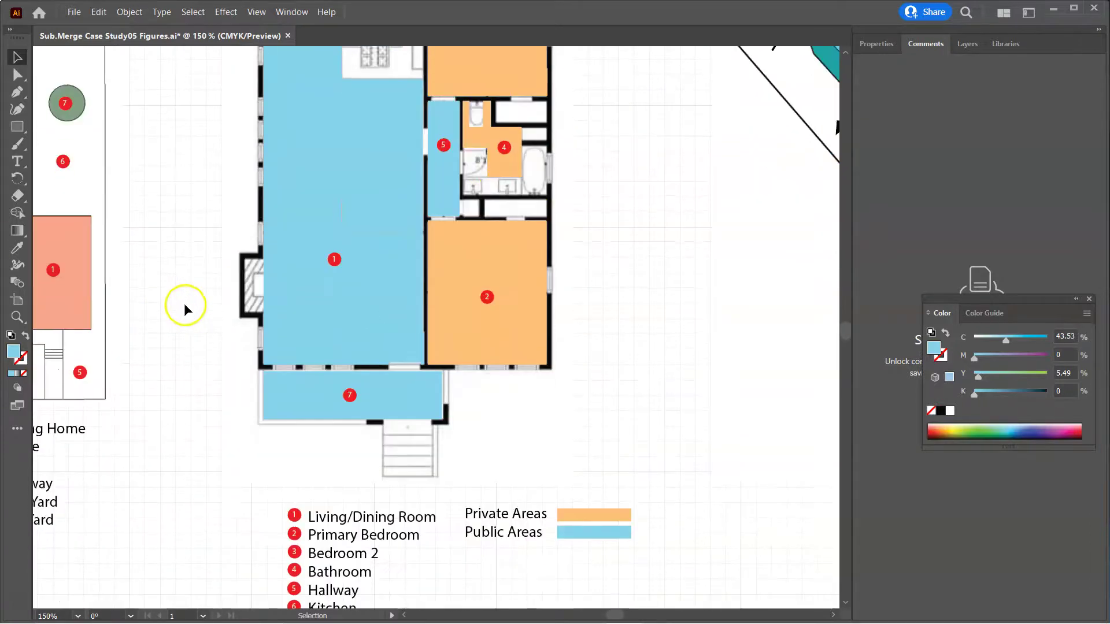
pyautogui.scroll(7, 583, 497)
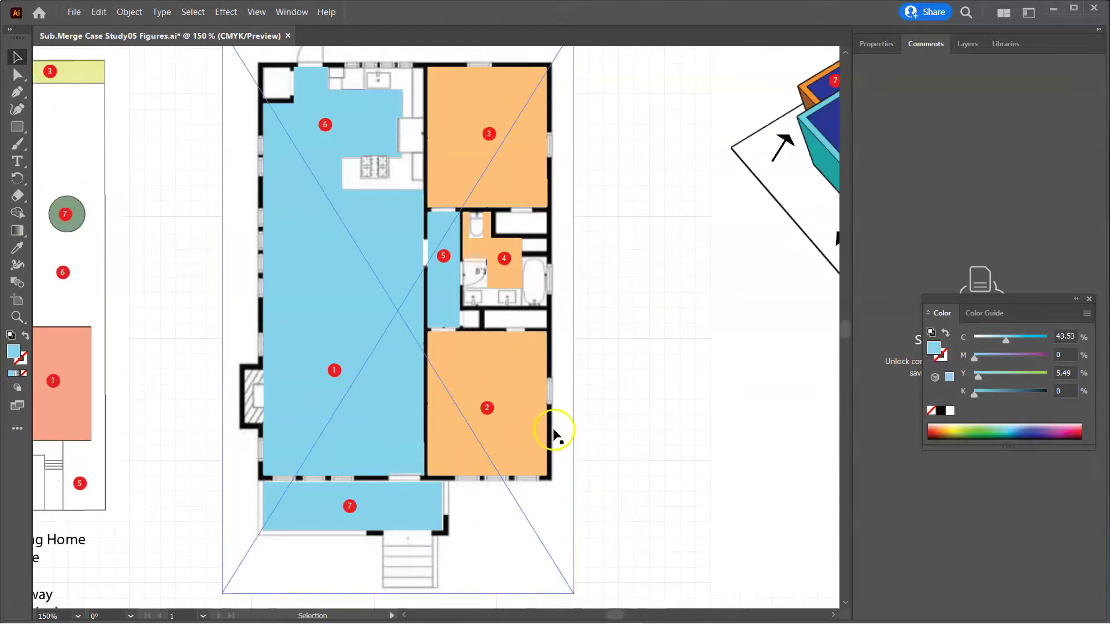
# - Shrink the living room, primary bedroom and bedroom 2 rectangles back to the inner edges of their door swings
pyautogui.scroll(3, 550, 433)
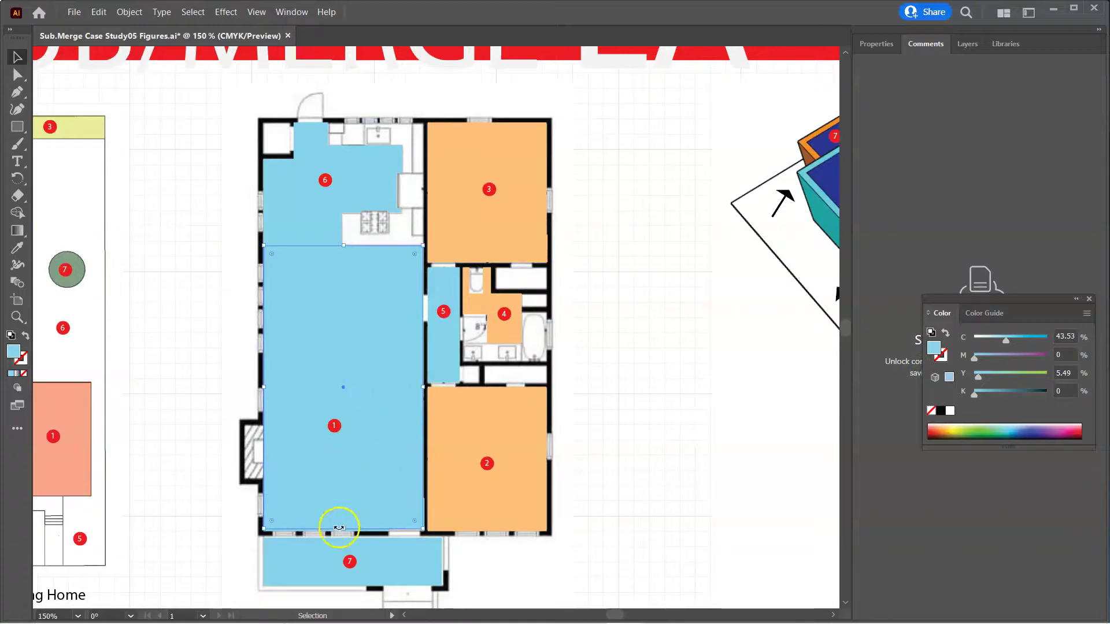
pyautogui.moveTo(347, 529); pyautogui.dragTo(351, 496)
pyautogui.click(452, 431)
pyautogui.moveTo(488, 530)
pyautogui.mouseDown()
pyautogui.moveTo(488, 502)
pyautogui.moveTo(493, 538)
pyautogui.moveTo(484, 532)
pyautogui.mouseUp()
pyautogui.click(489, 428)
pyautogui.moveTo(486, 386); pyautogui.dragTo(484, 413)
pyautogui.click(478, 225)
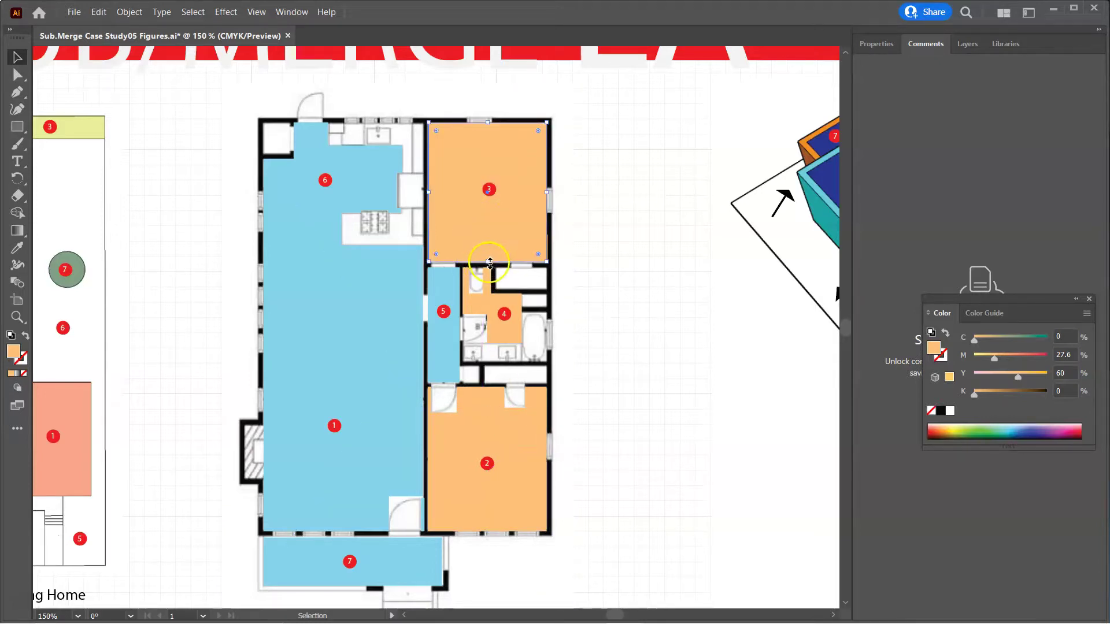
pyautogui.moveTo(488, 260); pyautogui.dragTo(489, 238)
pyautogui.click(598, 240)
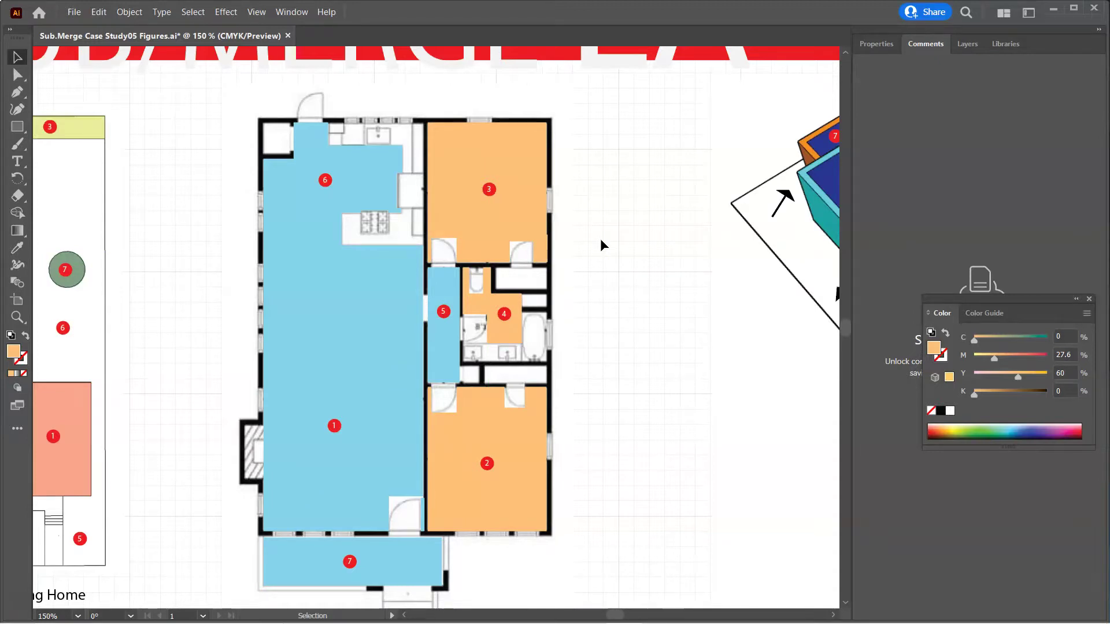
# - Select all room markers, room names, area labels and colour swatches of the floor plan legend and group them
pyautogui.scroll(-5, 601, 242)
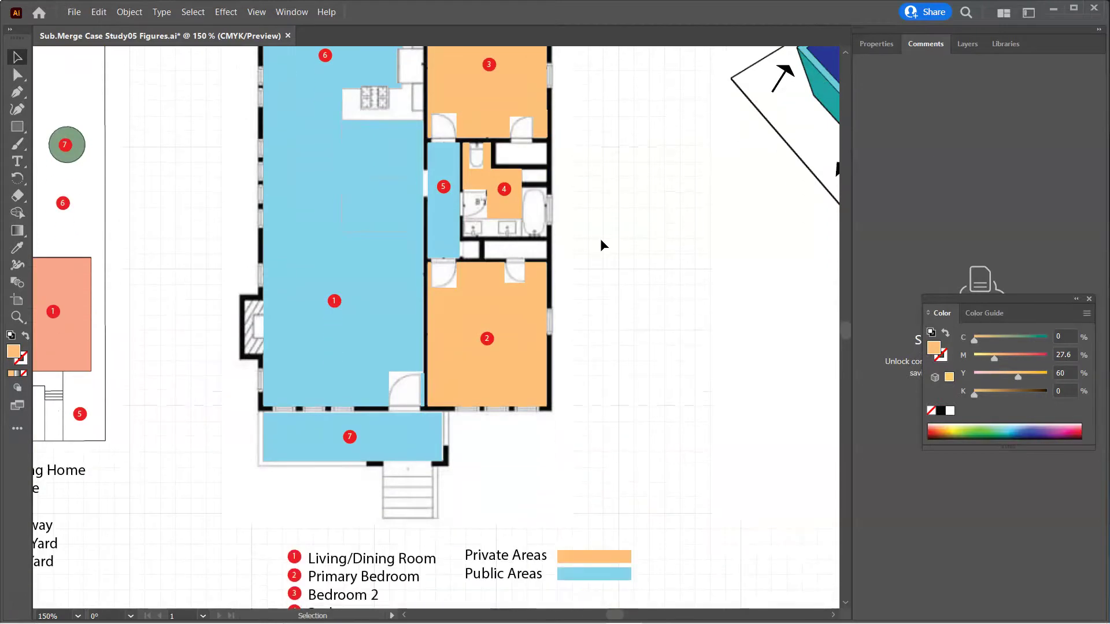
pyautogui.scroll(-1, 601, 246)
pyautogui.scroll(-8, 612, 492)
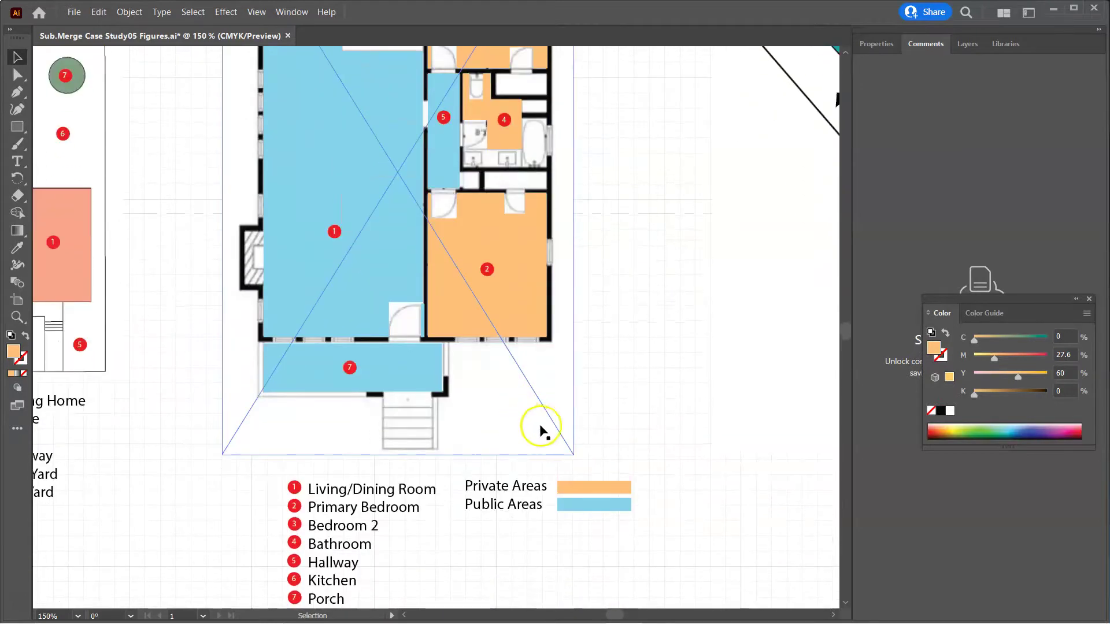
pyautogui.moveTo(638, 413); pyautogui.dragTo(459, 331)
pyautogui.moveTo(495, 340); pyautogui.dragTo(502, 355)
pyautogui.rightClick(502, 356)
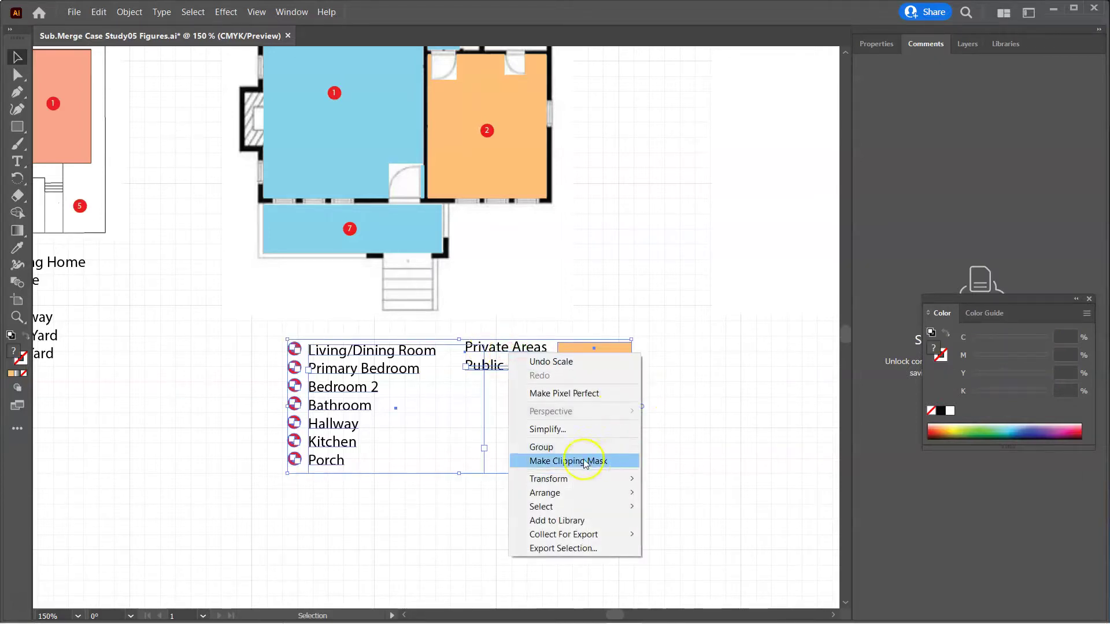
pyautogui.click(572, 444)
pyautogui.scroll(-1, 425, 448)
pyautogui.click(497, 492)
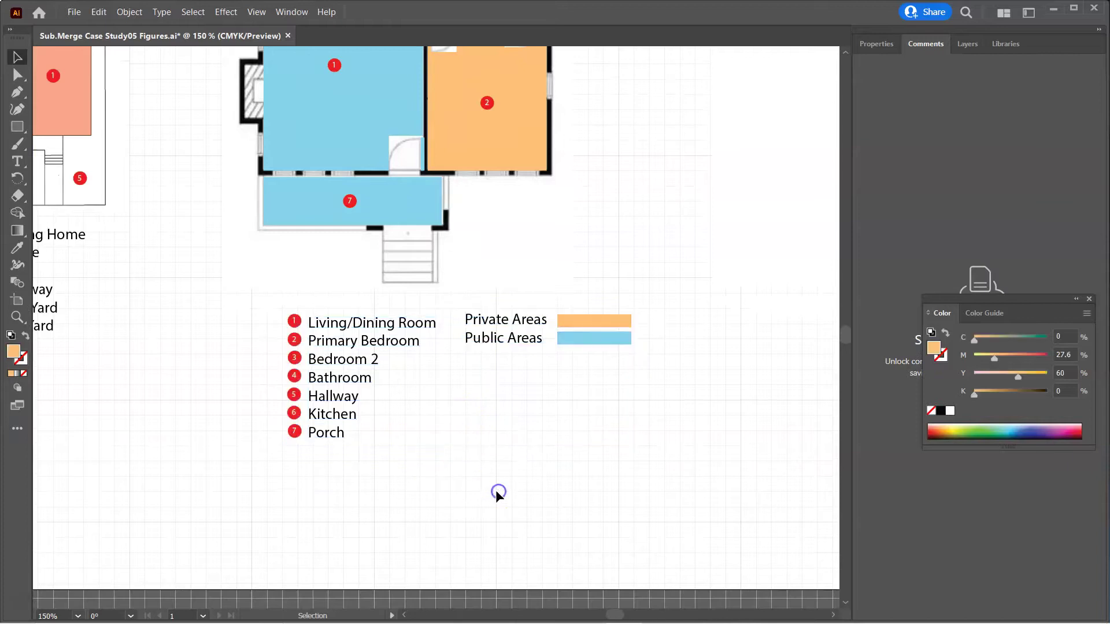
# - Move the grouped legend up into the empty space beside the porch steps, under the primary bedroom, and ungroup it
pyautogui.scroll(-2, 391, 438)
pyautogui.scroll(4, 416, 430)
pyautogui.moveTo(348, 405); pyautogui.dragTo(539, 291)
pyautogui.scroll(2, 416, 475)
pyautogui.rightClick(701, 346)
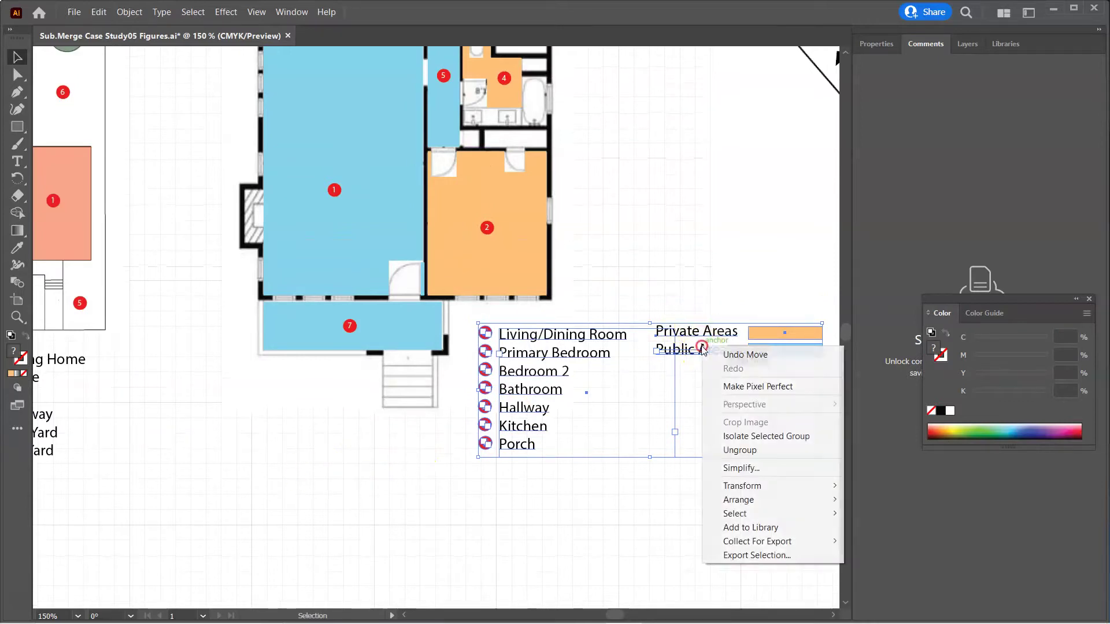
pyautogui.click(746, 449)
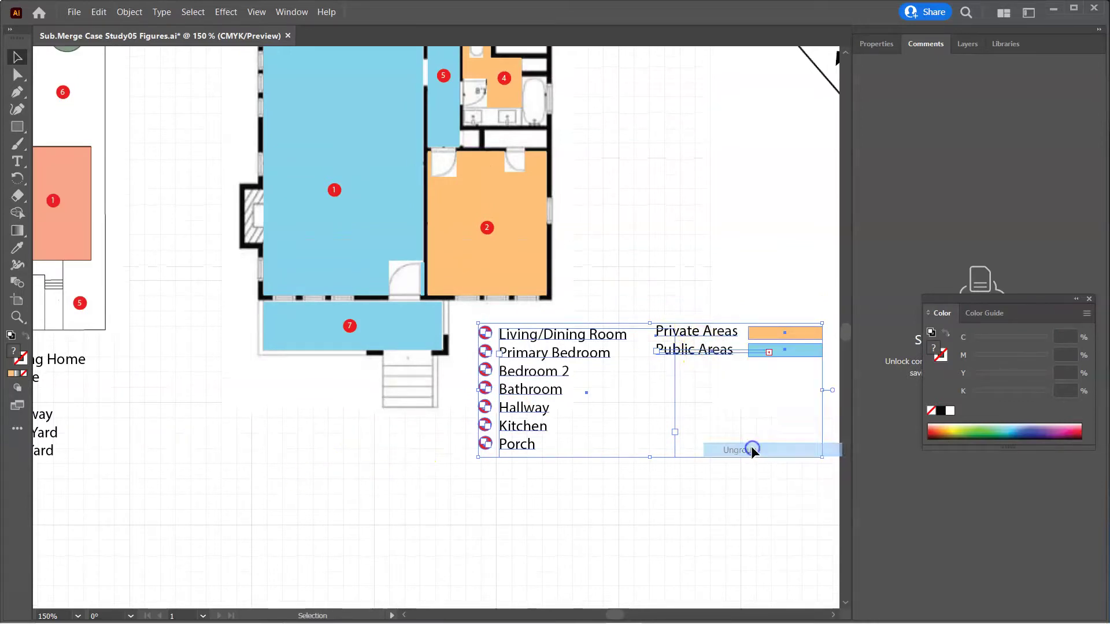
pyautogui.click(715, 493)
pyautogui.moveTo(763, 433); pyautogui.dragTo(668, 324)
pyautogui.keyDown('shift'); pyautogui.click(742, 266); pyautogui.keyUp('shift')
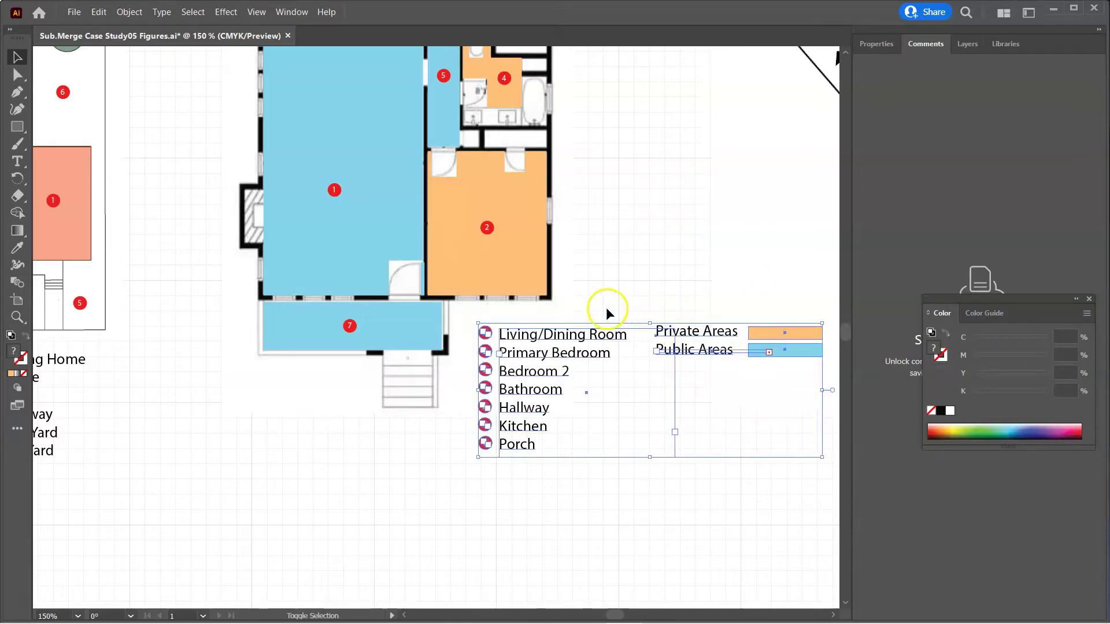
pyautogui.click(572, 365)
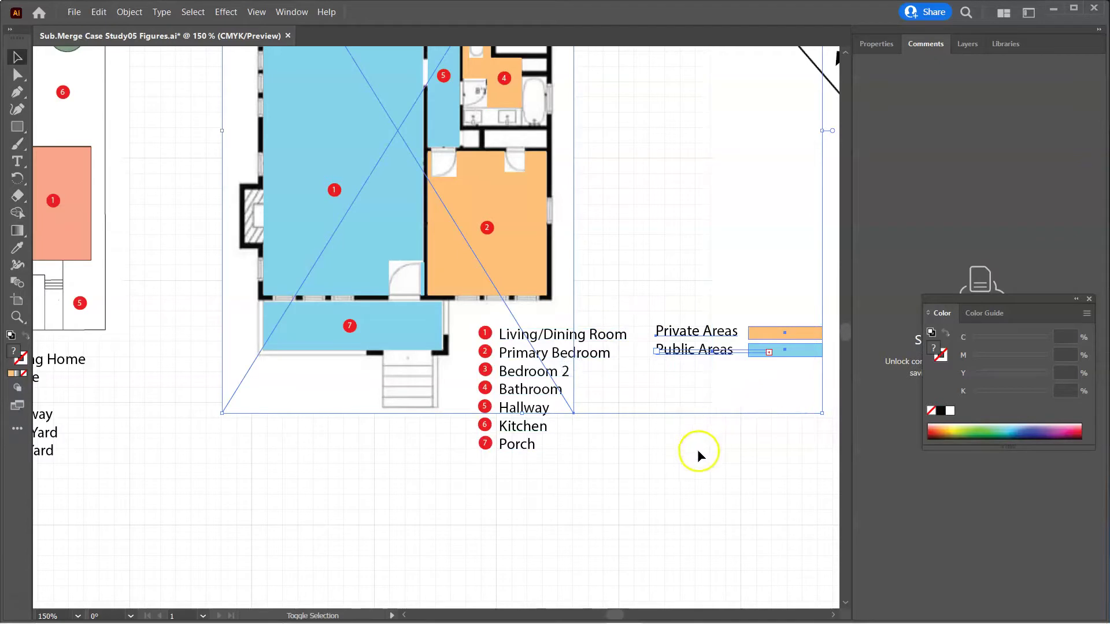
pyautogui.click(660, 384)
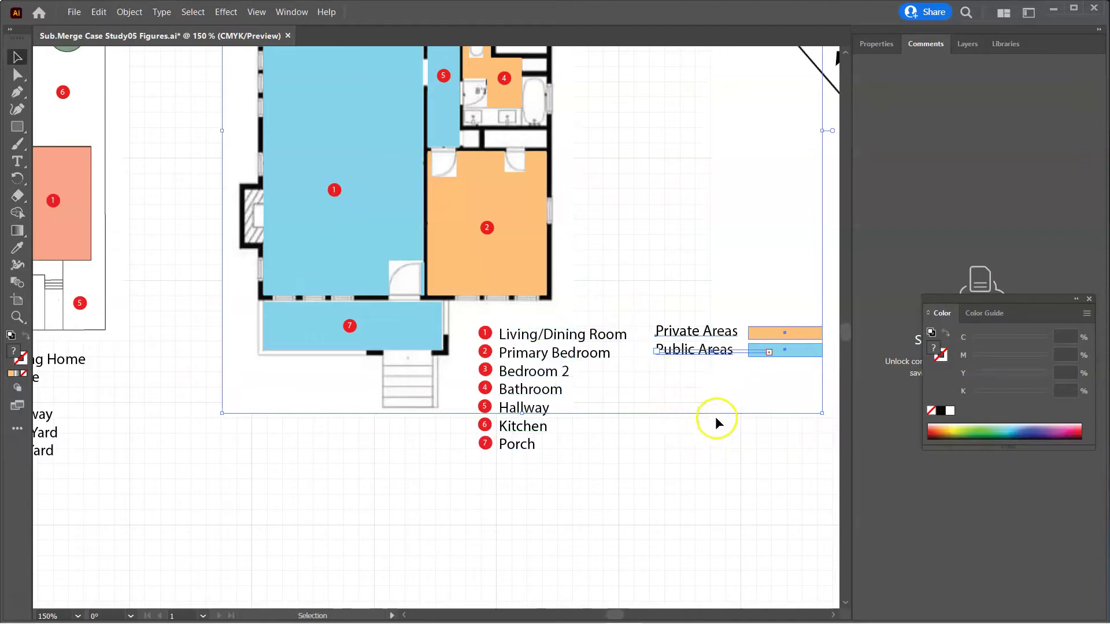
pyautogui.click(715, 444)
# - Group the Private Areas and Public Areas labels with their orange and blue colour swatches
pyautogui.click(690, 332)
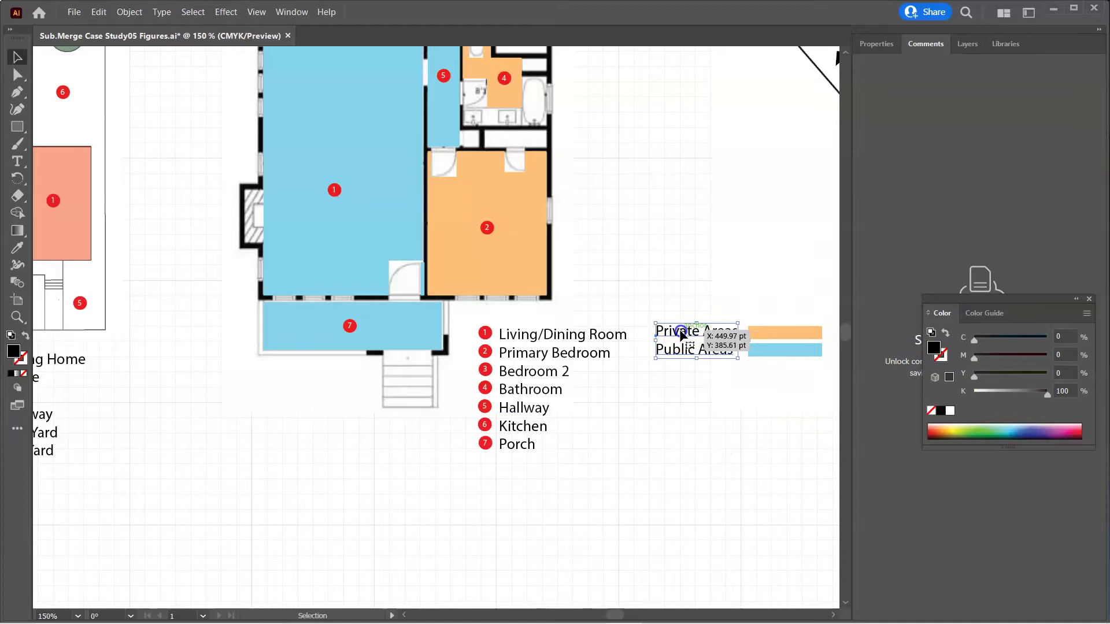
pyautogui.keyDown('shift'); pyautogui.click(762, 348); pyautogui.keyUp('shift')
pyautogui.keyDown('shift'); pyautogui.click(759, 338); pyautogui.keyUp('shift')
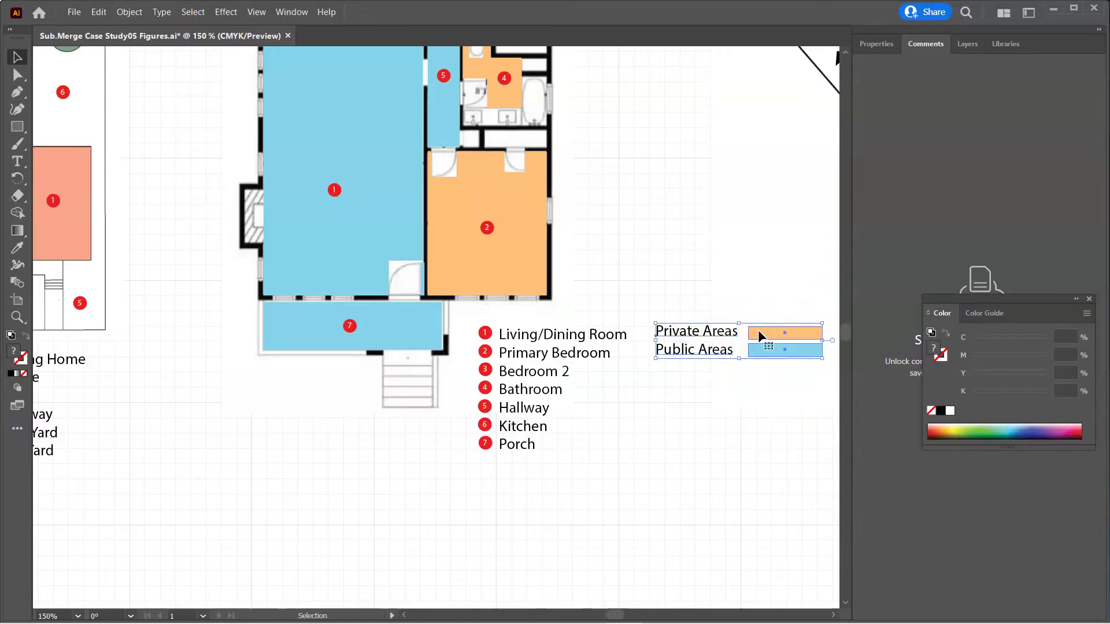
pyautogui.rightClick(758, 331)
pyautogui.click(808, 430)
# - Move the grouped area colour key under the porch, to the left of the entry steps
pyautogui.moveTo(697, 331); pyautogui.dragTo(242, 374)
pyautogui.scroll(5, 540, 470)
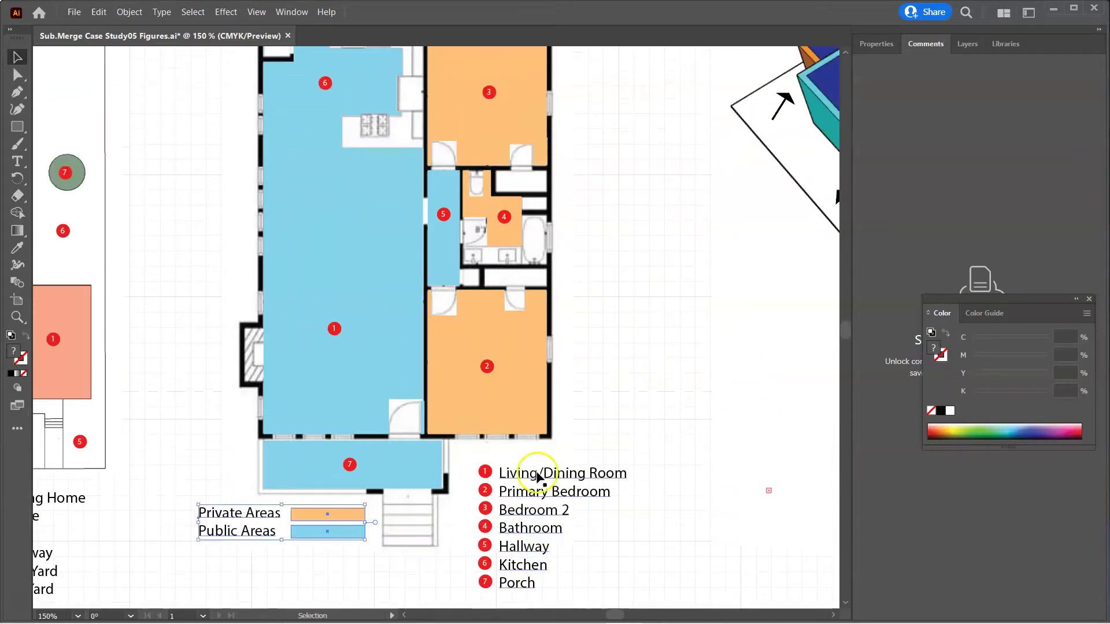
pyautogui.scroll(-2, 593, 431)
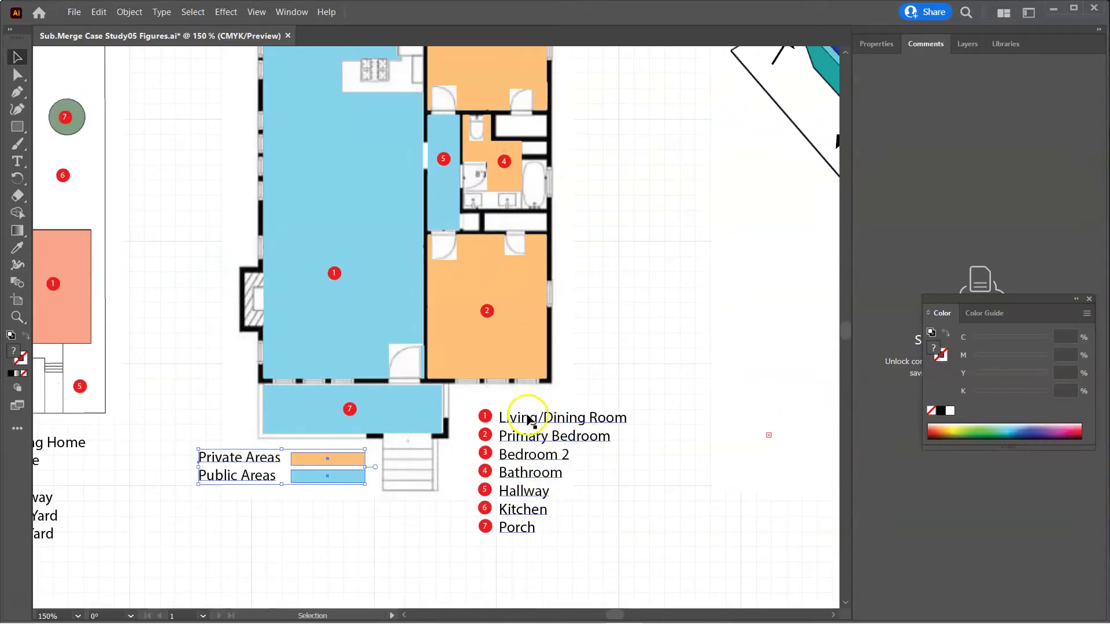
# - Shift the numbered room list down and place the area colour key directly above it, beside the porch steps under the primary bedroom
pyautogui.moveTo(523, 424); pyautogui.dragTo(498, 471)
pyautogui.moveTo(292, 459); pyautogui.dragTo(558, 416)
pyautogui.moveTo(487, 477); pyautogui.dragTo(502, 461)
pyautogui.click(641, 326)
pyautogui.scroll(1, 632, 336)
pyautogui.scroll(1, 632, 337)
pyautogui.scroll(-2, 632, 337)
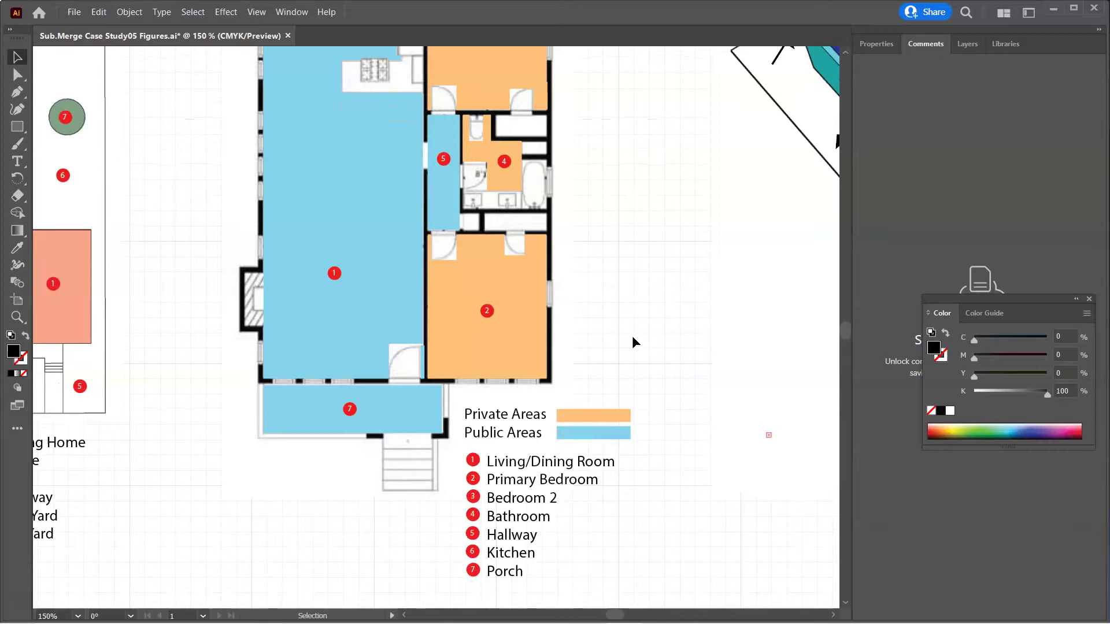
# - Open the export options for the case study figures document
pyautogui.click(73, 12)
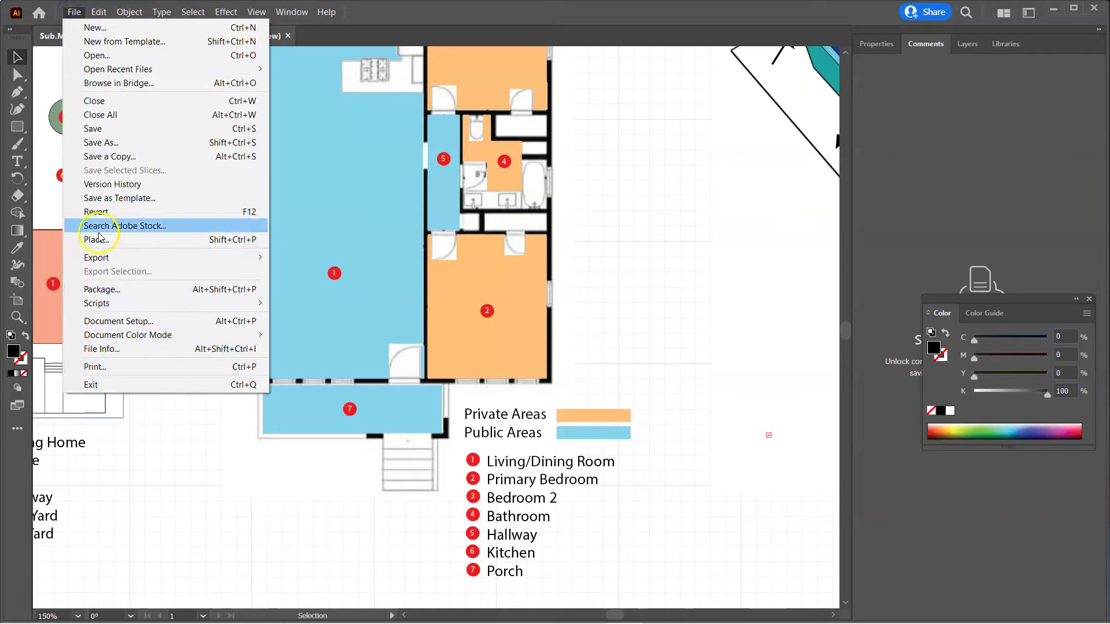
pyautogui.moveTo(131, 265)
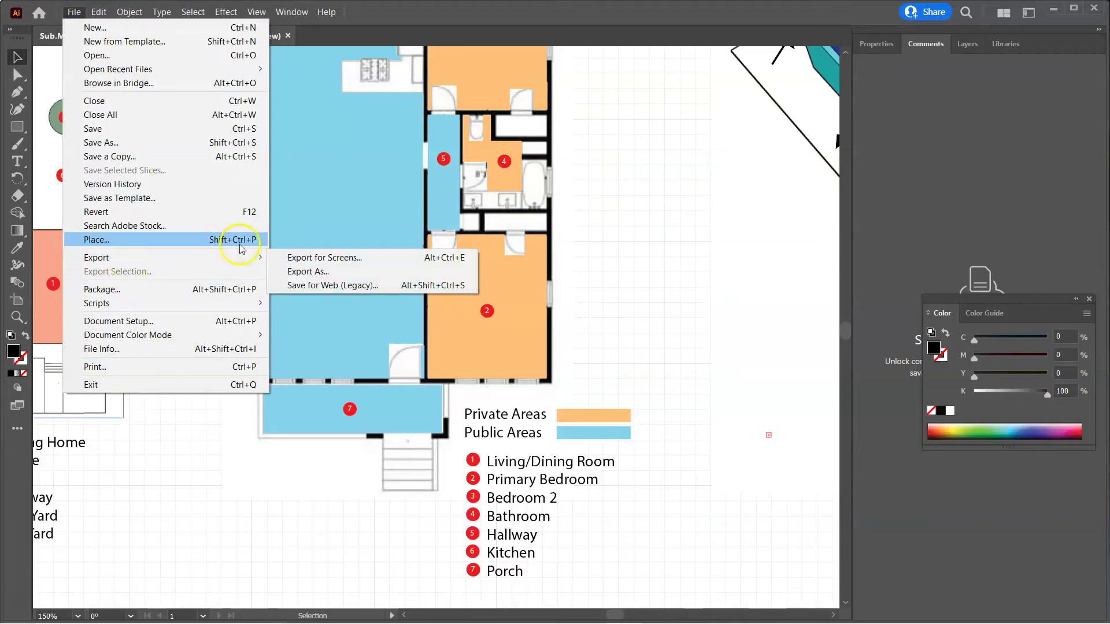